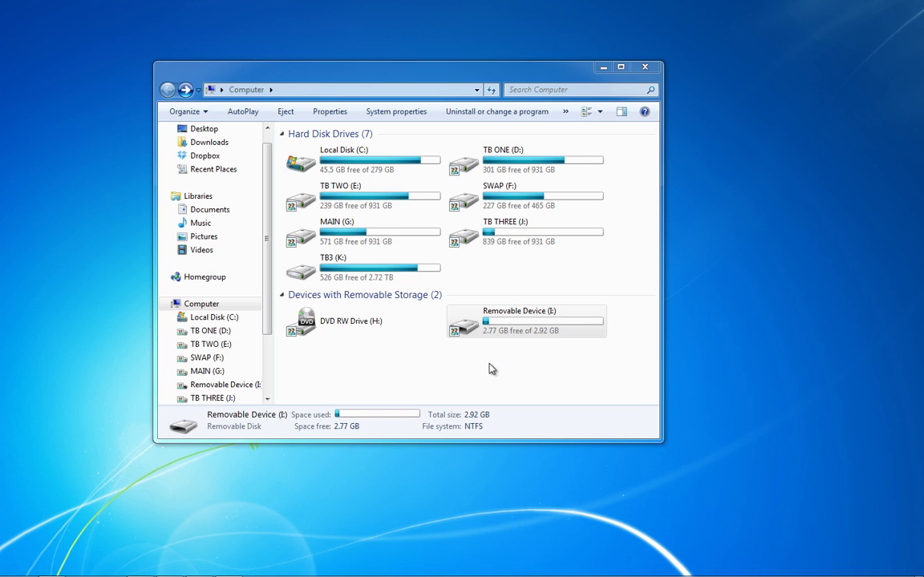
Move the Explorer window up-left and open Removable Device (I:) with 2.77 GB free
{"action": "left_click", "coordinate": [490, 368]}
{"action": "left_click_drag", "start_coordinate": [456, 78], "coordinate": [367, 50]}
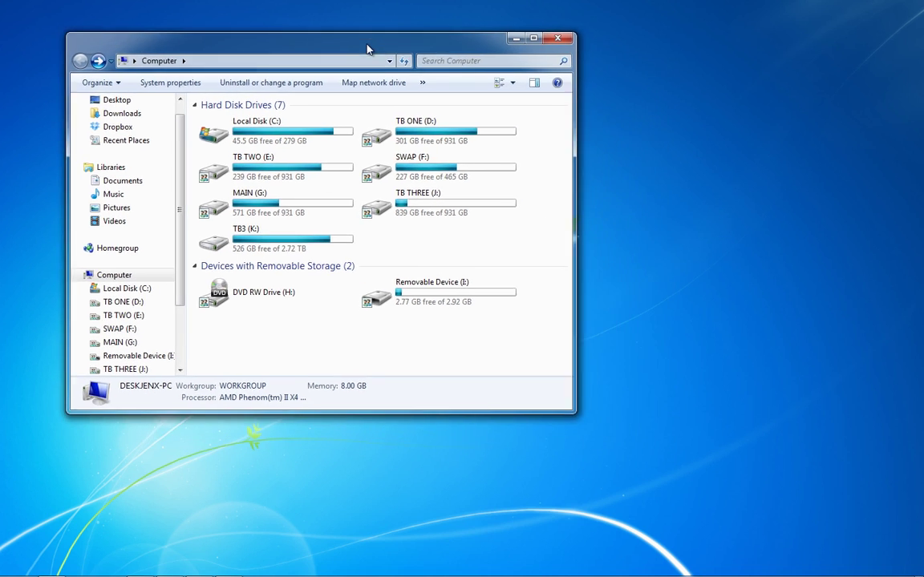
{"action": "left_click", "coordinate": [421, 298]}
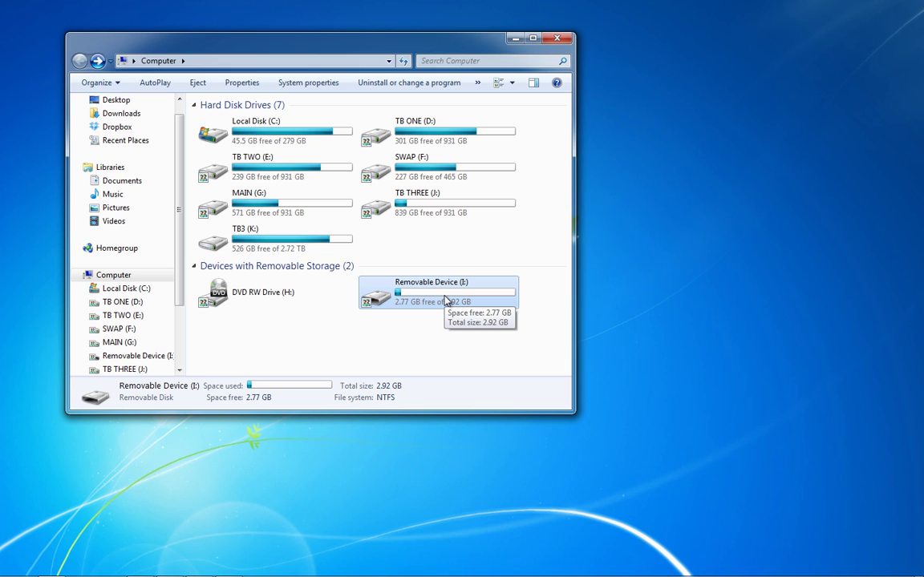
{"action": "double_click", "coordinate": [447, 300]}
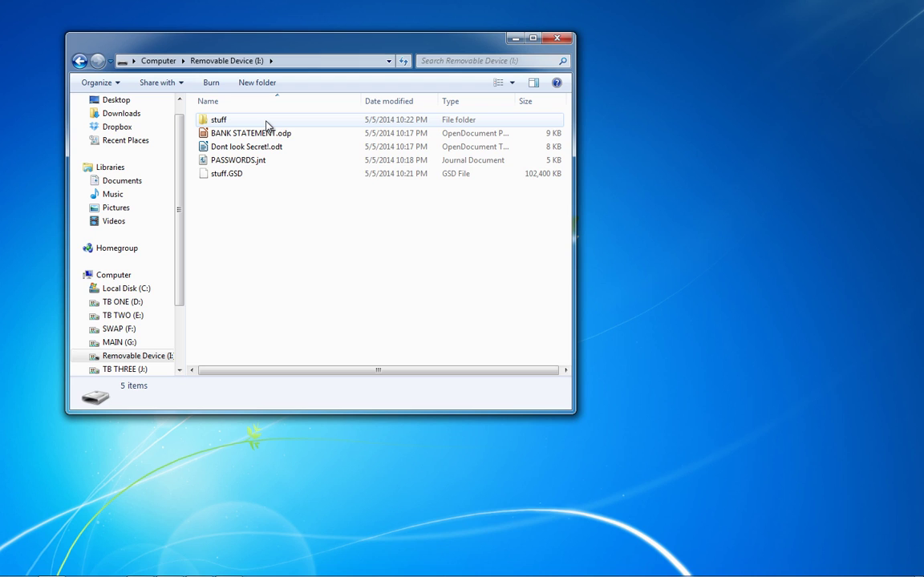
Open the stuff folder, look over TrueCrypt.exe and TrueCrypt User Guide.pdf, then return to drive I:
{"action": "mouse_move", "coordinate": [267, 125]}
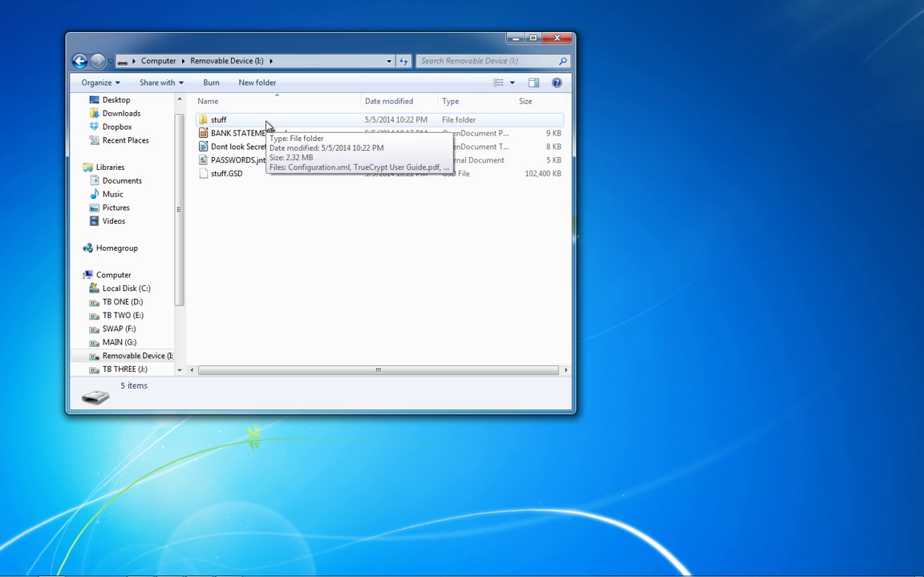
{"action": "left_click", "coordinate": [267, 121]}
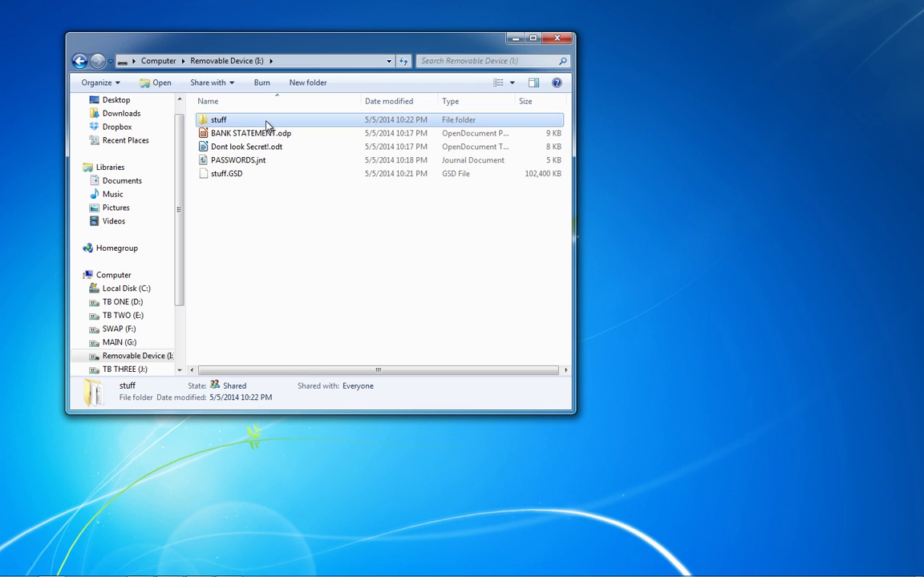
{"action": "double_click", "coordinate": [267, 122]}
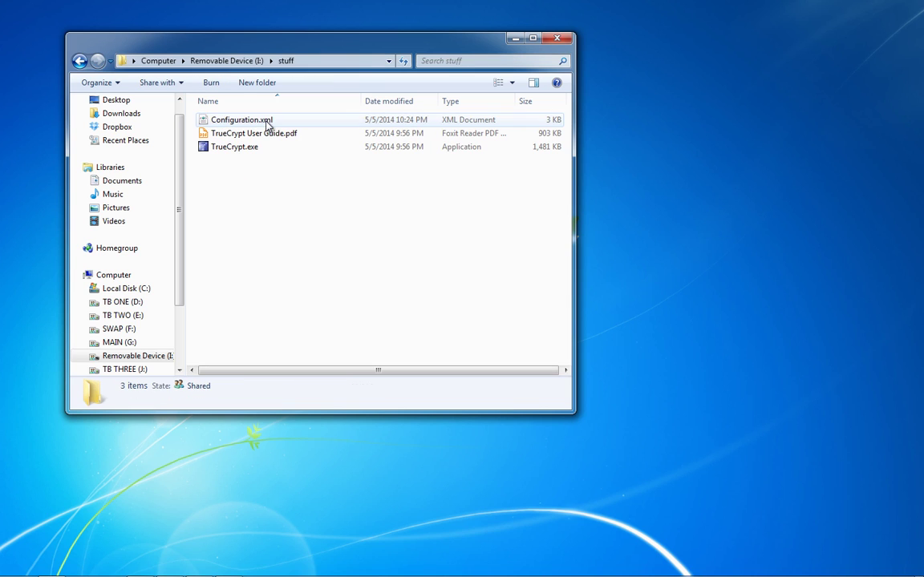
{"action": "left_click", "coordinate": [297, 148]}
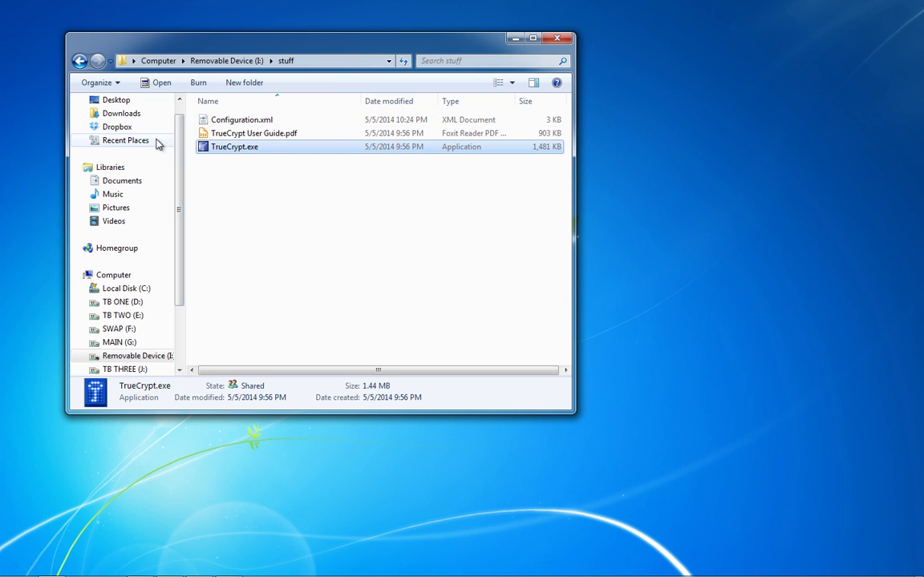
{"action": "left_click", "coordinate": [267, 137]}
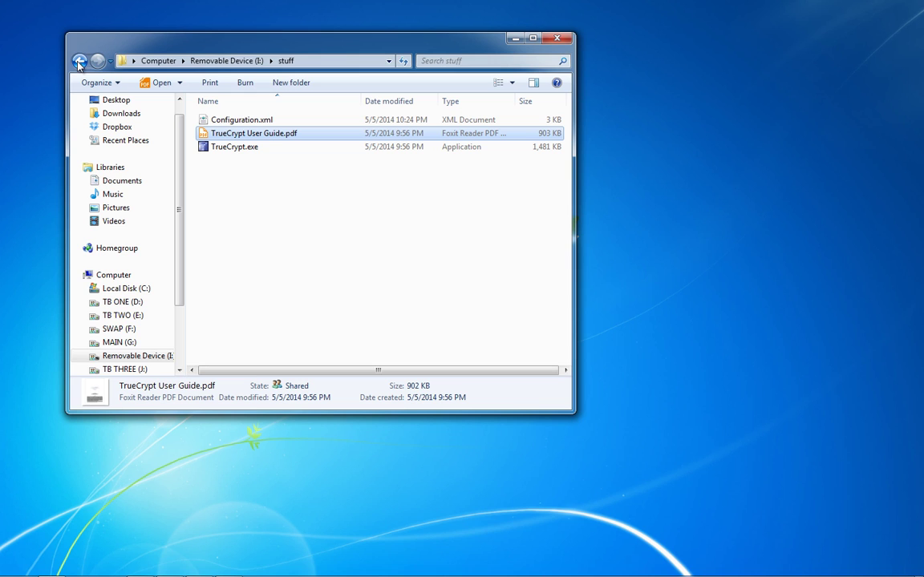
{"action": "left_click", "coordinate": [79, 61]}
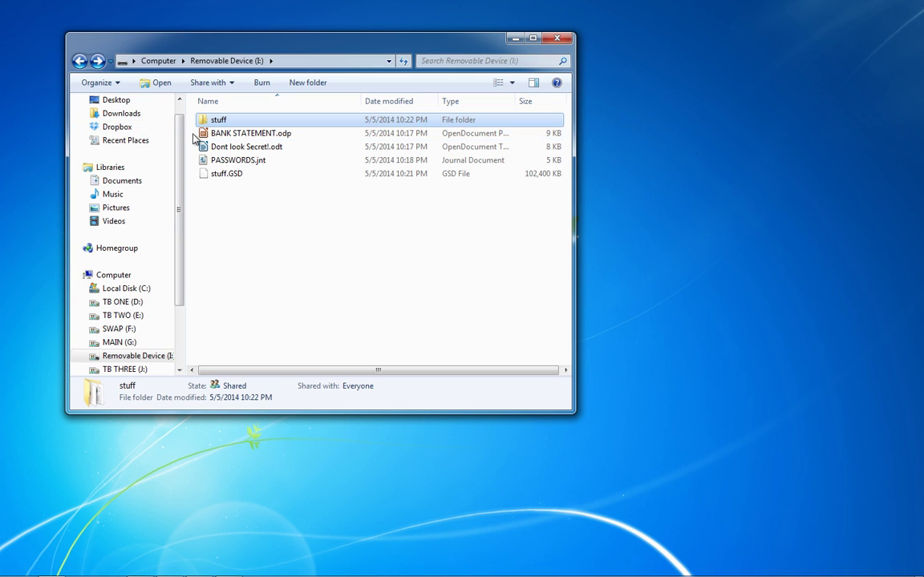
Select the files on drive I:, then open the stuff folder and launch TrueCrypt.exe
{"action": "left_click_drag", "start_coordinate": [193, 138], "coordinate": [269, 166]}
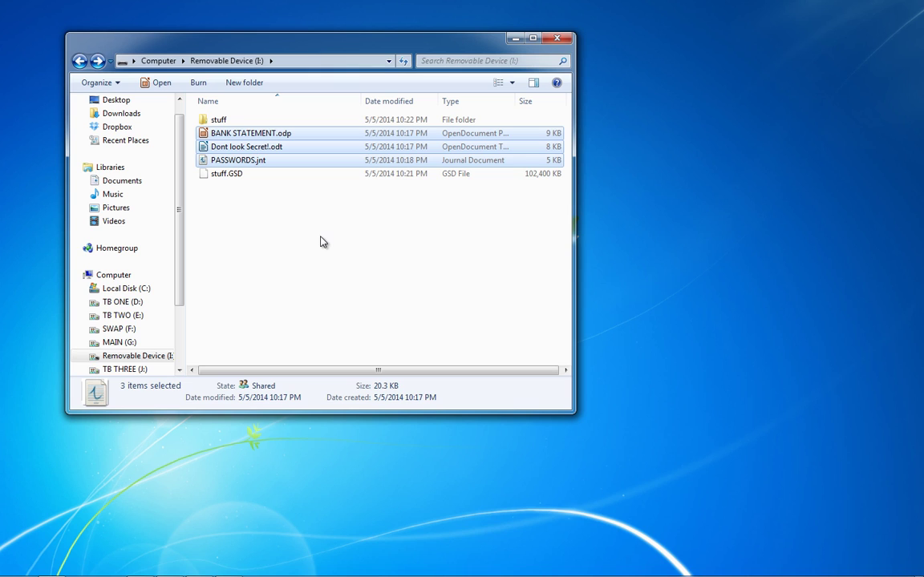
{"action": "left_click", "coordinate": [220, 121]}
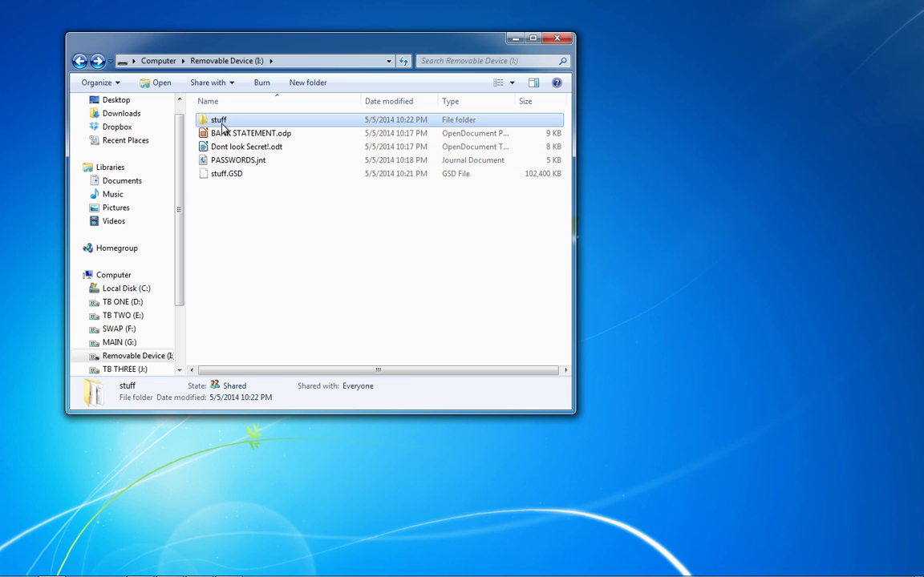
{"action": "left_click", "coordinate": [233, 174]}
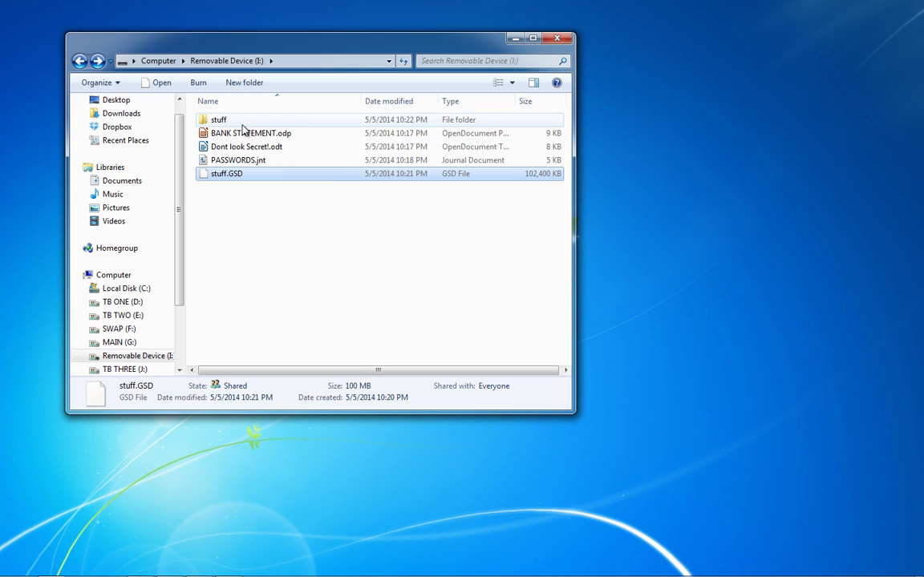
{"action": "double_click", "coordinate": [242, 124]}
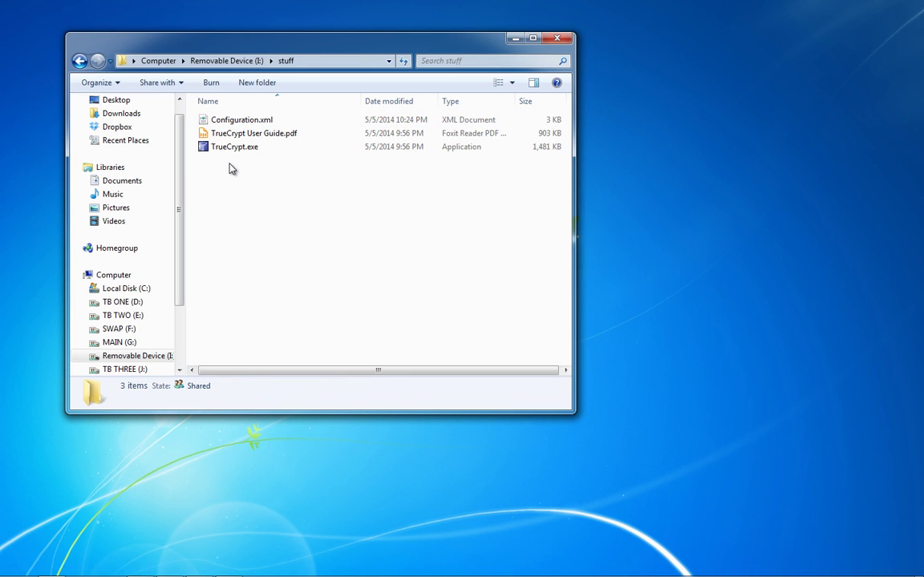
{"action": "double_click", "coordinate": [243, 150]}
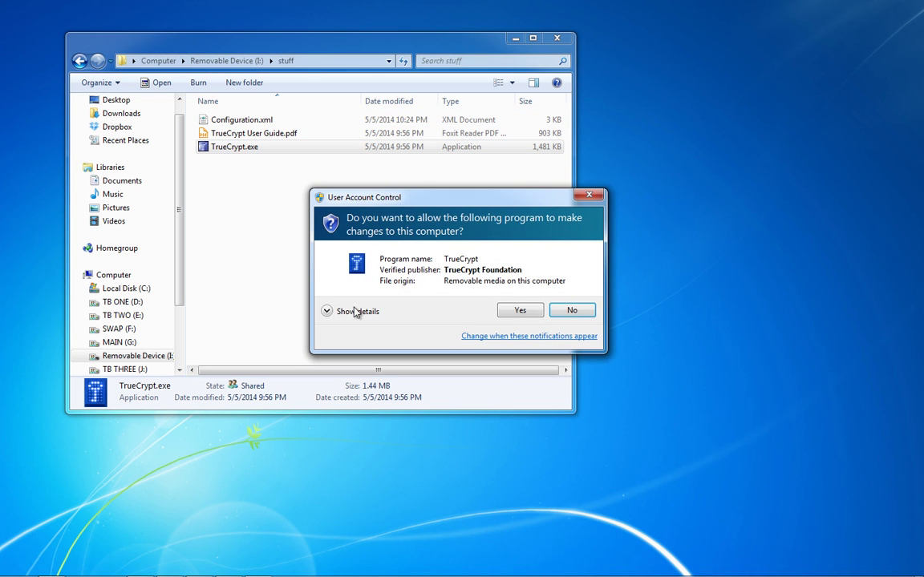
Allow TrueCrypt to run and browse drive letters N: through Y: in its main window
{"action": "left_click", "coordinate": [502, 315]}
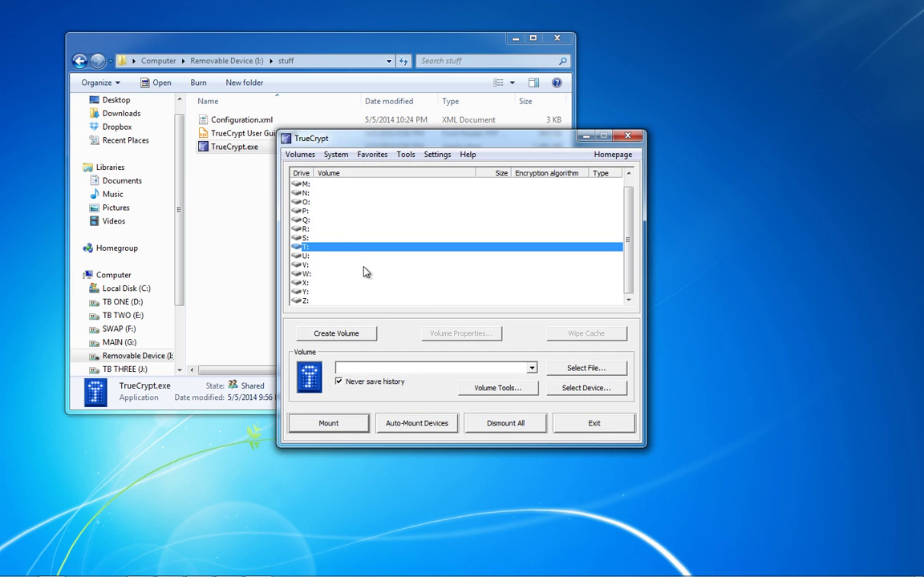
{"action": "left_click", "coordinate": [305, 193]}
{"action": "left_click", "coordinate": [305, 229]}
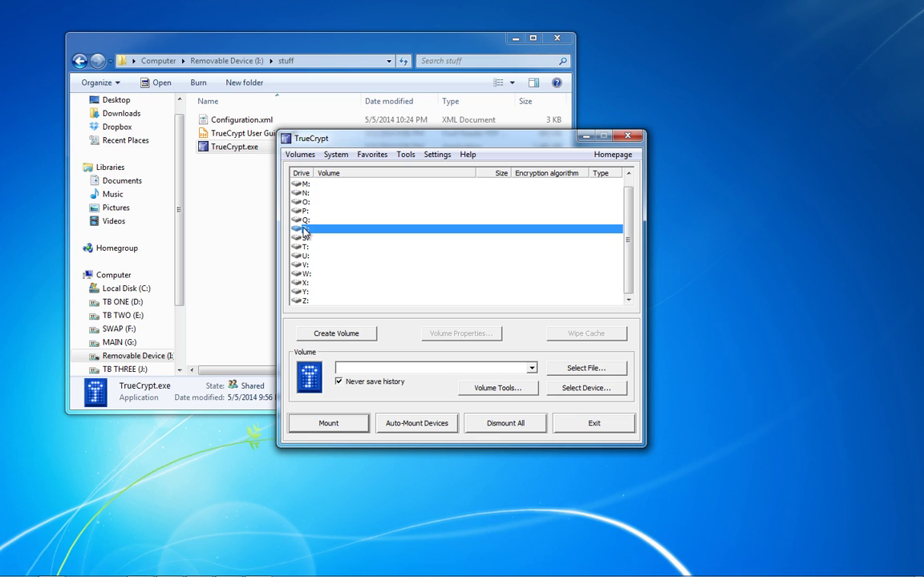
{"action": "left_click", "coordinate": [305, 256]}
{"action": "left_click", "coordinate": [305, 292]}
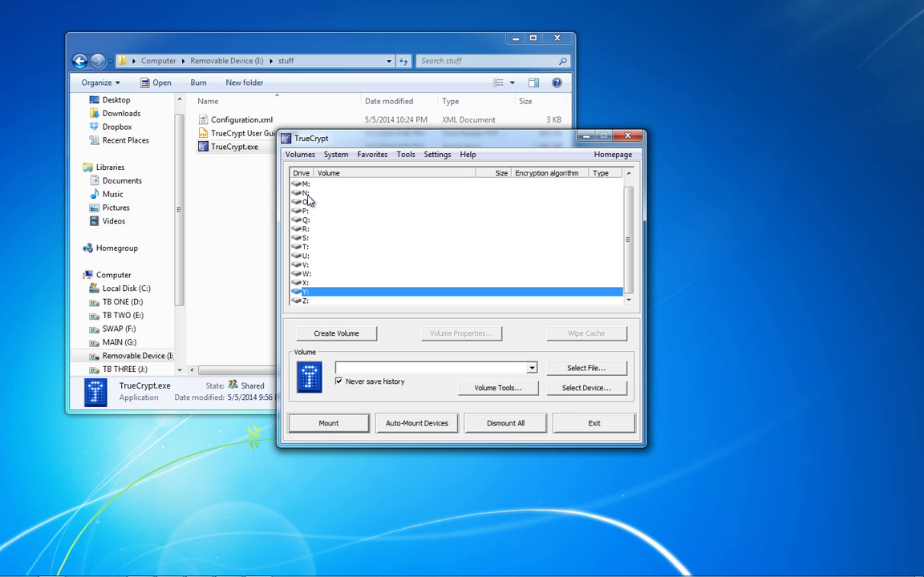
{"action": "left_click", "coordinate": [306, 195]}
{"action": "left_click", "coordinate": [307, 228]}
{"action": "left_click", "coordinate": [307, 248]}
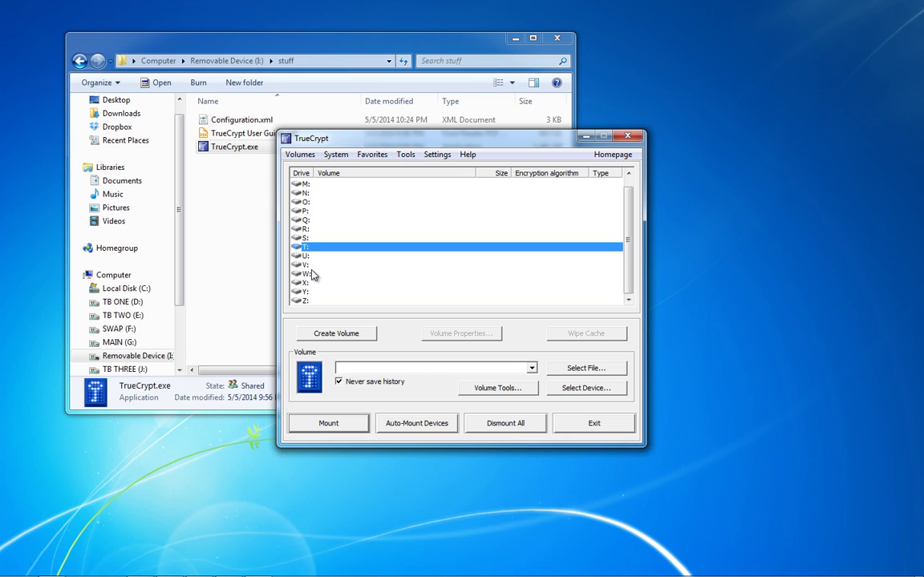
{"action": "left_click", "coordinate": [310, 238]}
{"action": "left_click", "coordinate": [313, 228]}
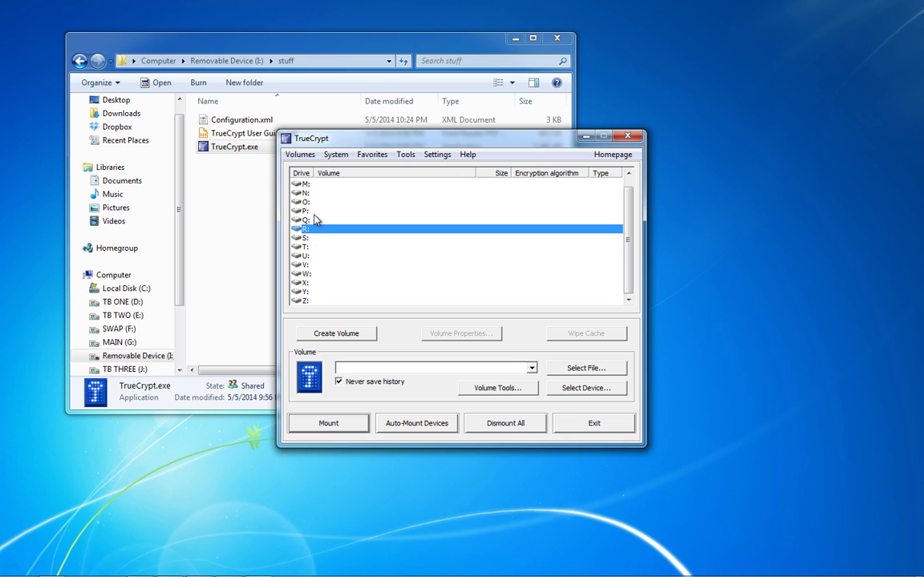
{"action": "left_click", "coordinate": [315, 238]}
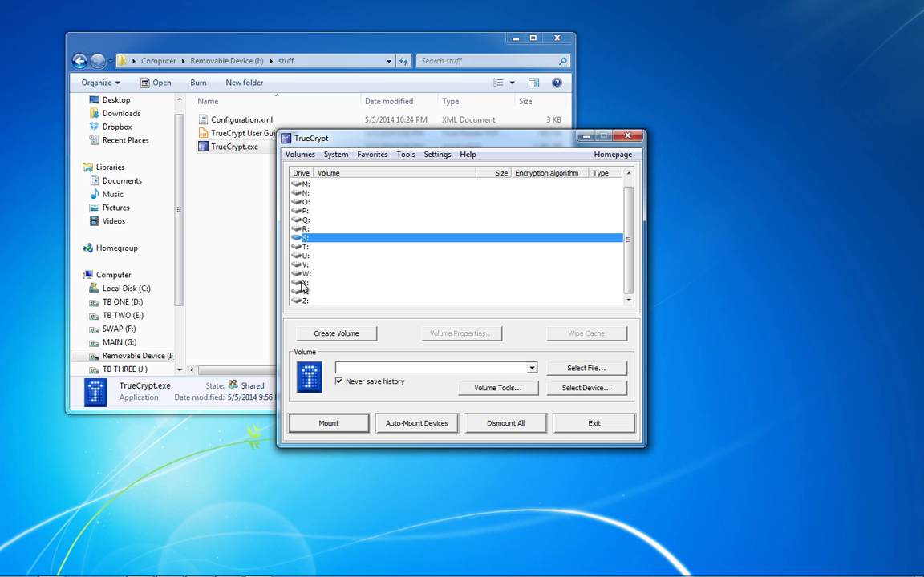
Check drive letters O: through Z:, then move the TrueCrypt window to the lower right
{"action": "left_click", "coordinate": [302, 303]}
{"action": "left_click", "coordinate": [302, 291]}
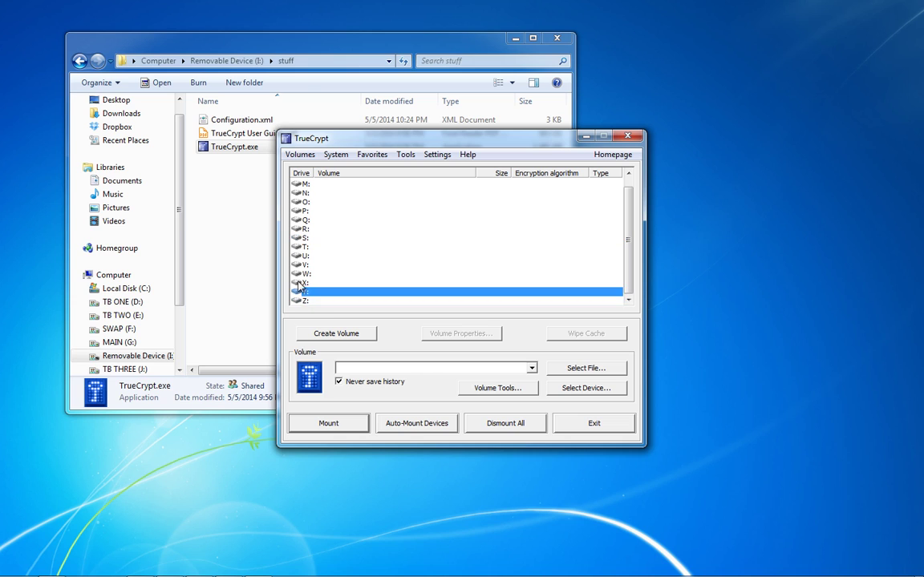
{"action": "left_click", "coordinate": [302, 283]}
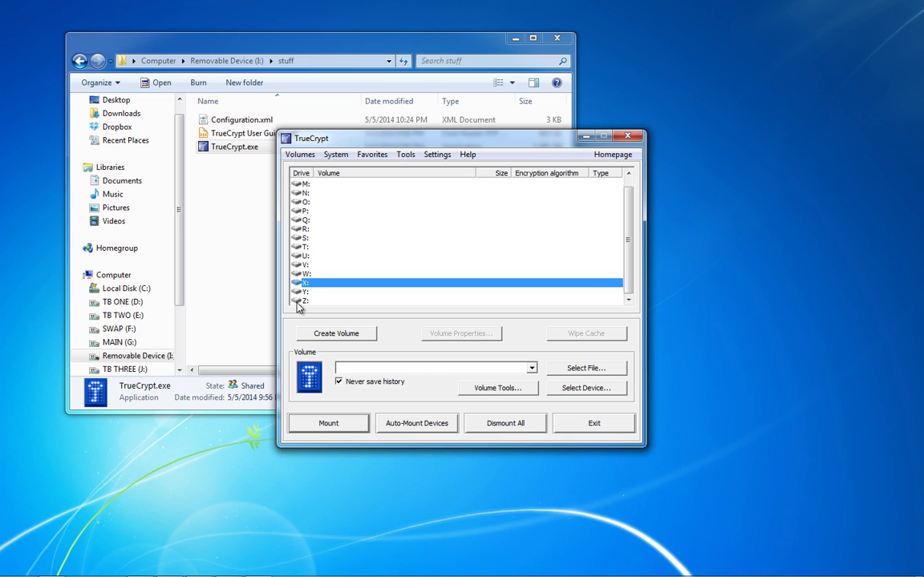
{"action": "left_click", "coordinate": [301, 292]}
{"action": "left_click", "coordinate": [323, 283]}
{"action": "left_click", "coordinate": [446, 202]}
{"action": "left_click", "coordinate": [382, 239]}
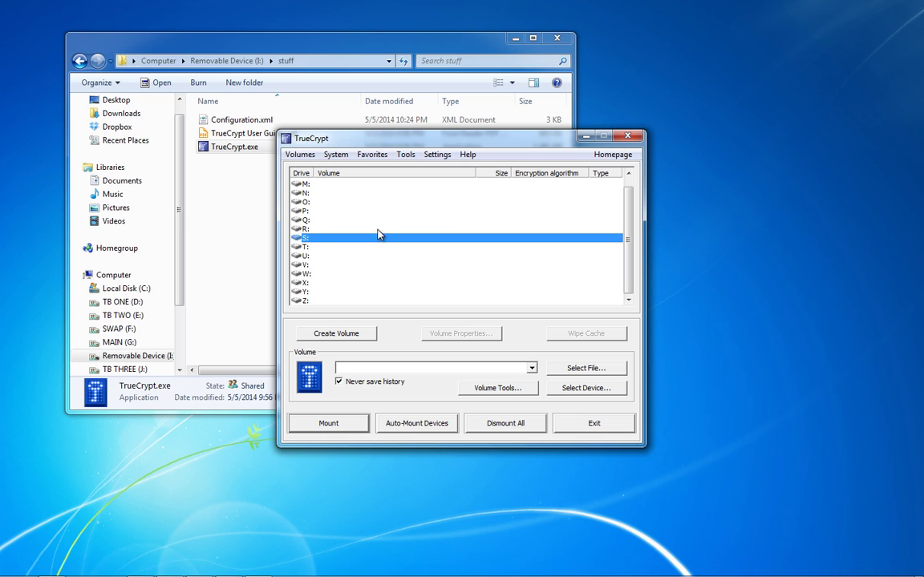
{"action": "left_click", "coordinate": [379, 231]}
{"action": "left_click", "coordinate": [373, 220]}
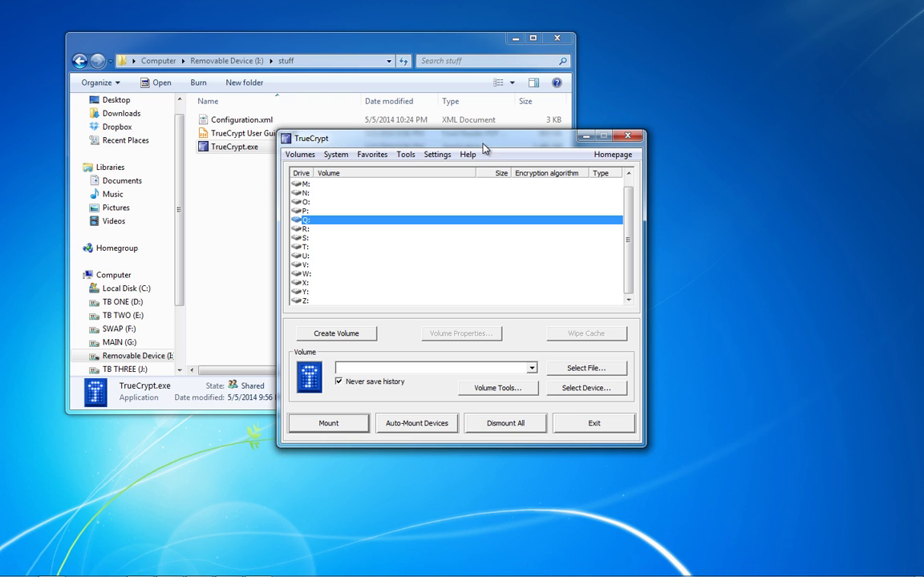
{"action": "left_click_drag", "start_coordinate": [435, 132], "coordinate": [662, 214]}
Return Explorer to drive I:'s root and select the stuff.GSD file
{"action": "left_click", "coordinate": [227, 91]}
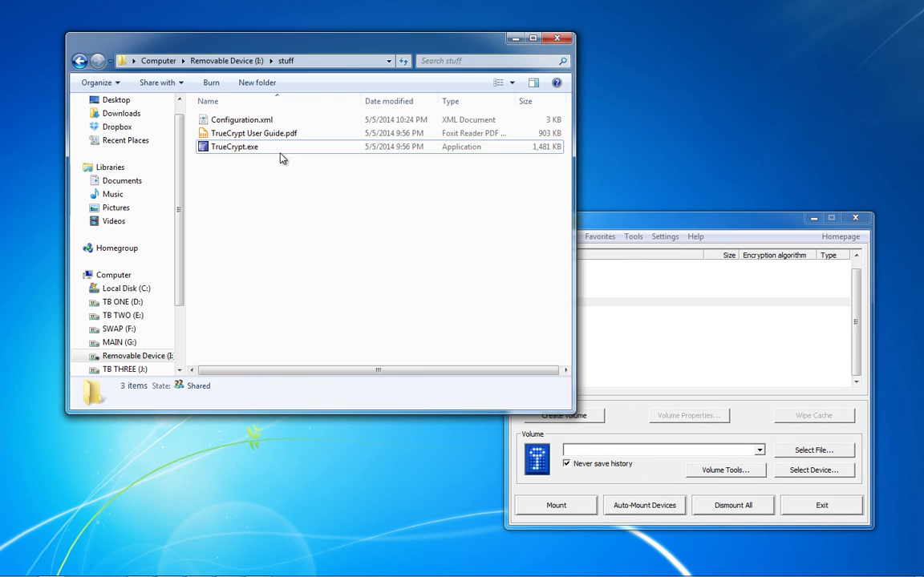
{"action": "left_click", "coordinate": [79, 60]}
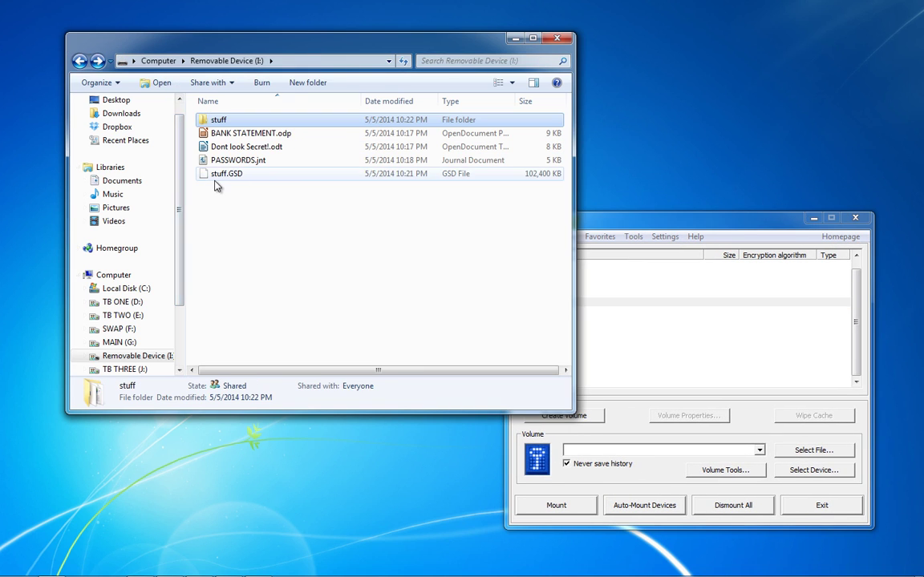
{"action": "left_click", "coordinate": [215, 178]}
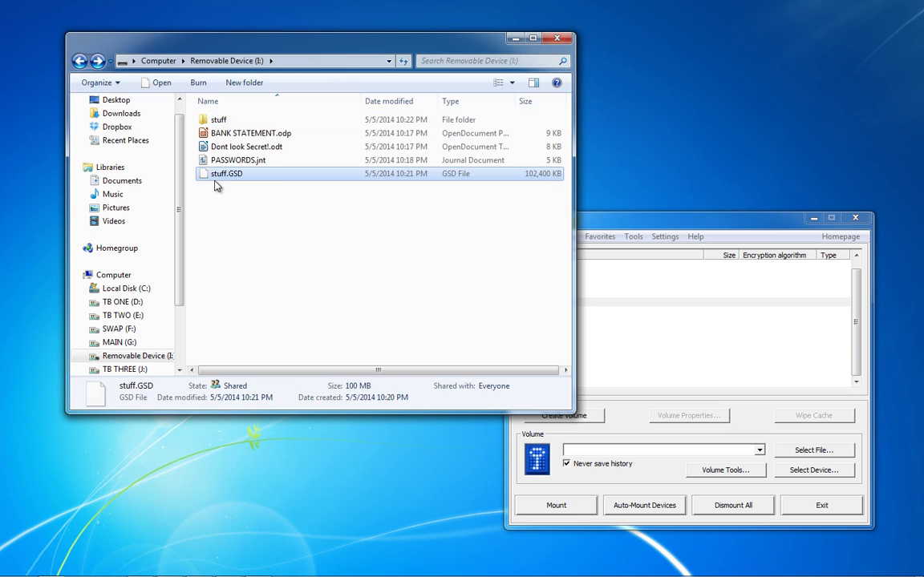
{"action": "left_click", "coordinate": [725, 221]}
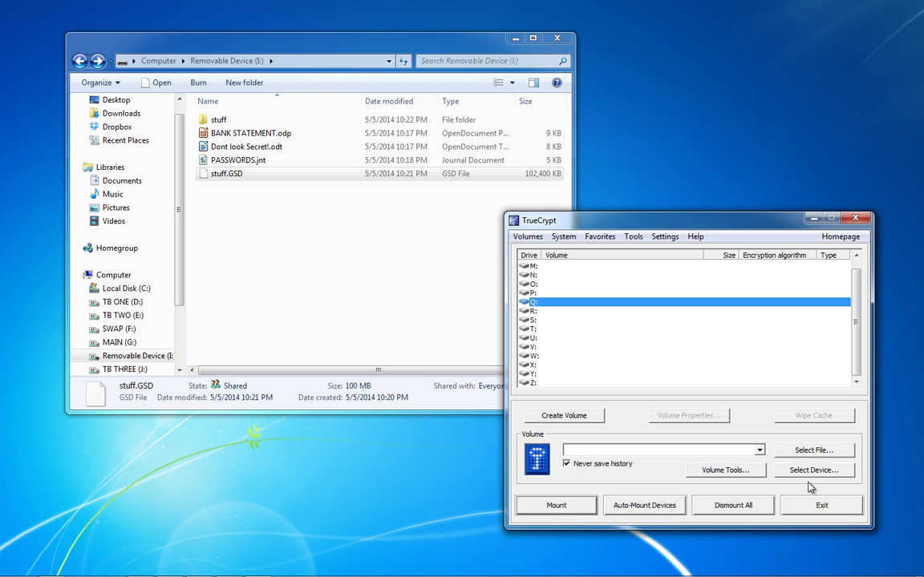
In TrueCrypt's file browser, go up to drive I: and choose stuff.GSD as the volume
{"action": "left_click", "coordinate": [811, 451]}
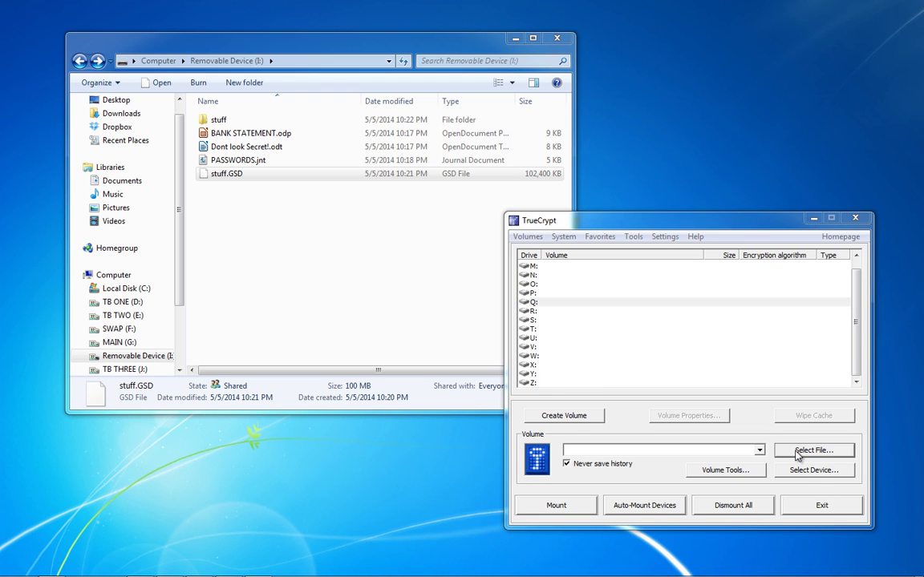
{"action": "left_click_drag", "start_coordinate": [566, 217], "coordinate": [144, 265]}
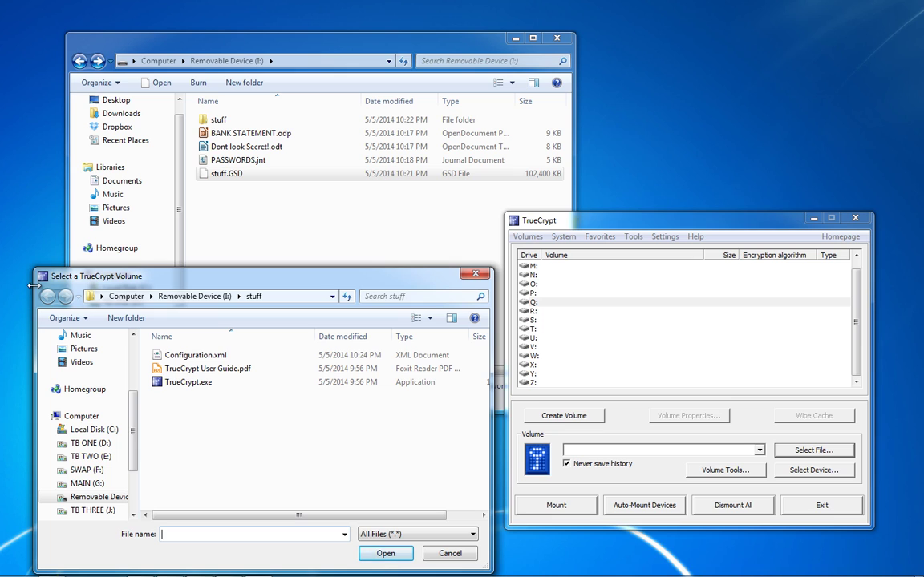
{"action": "left_click", "coordinate": [203, 300]}
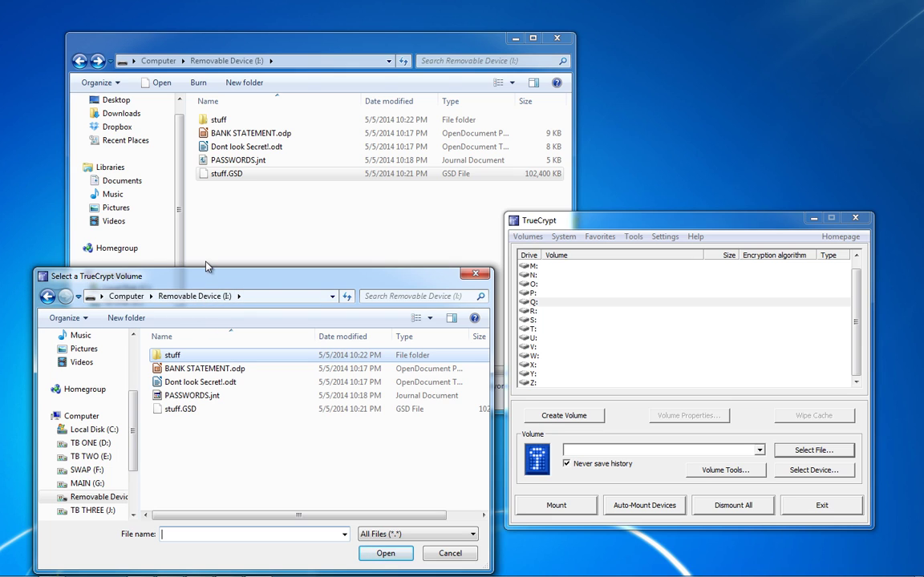
{"action": "left_click", "coordinate": [193, 410]}
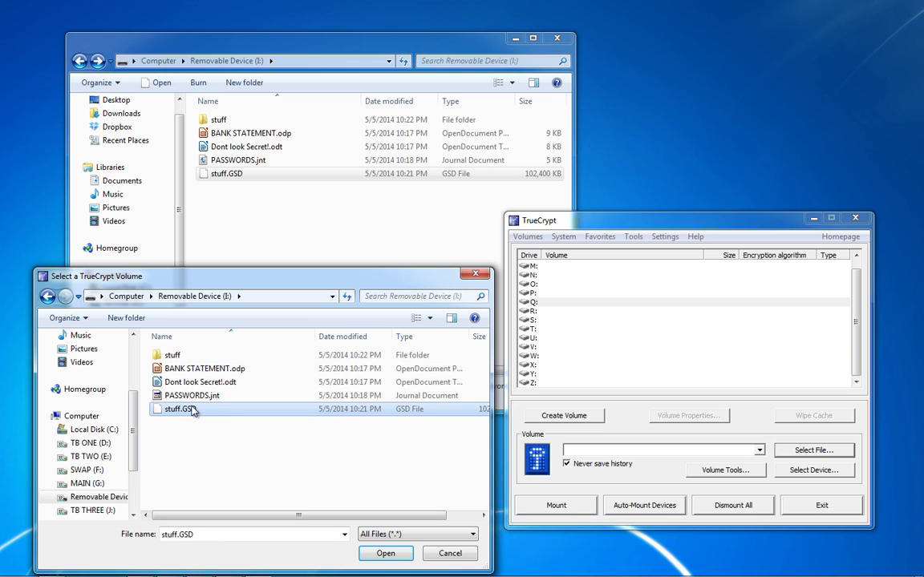
{"action": "left_click", "coordinate": [396, 554]}
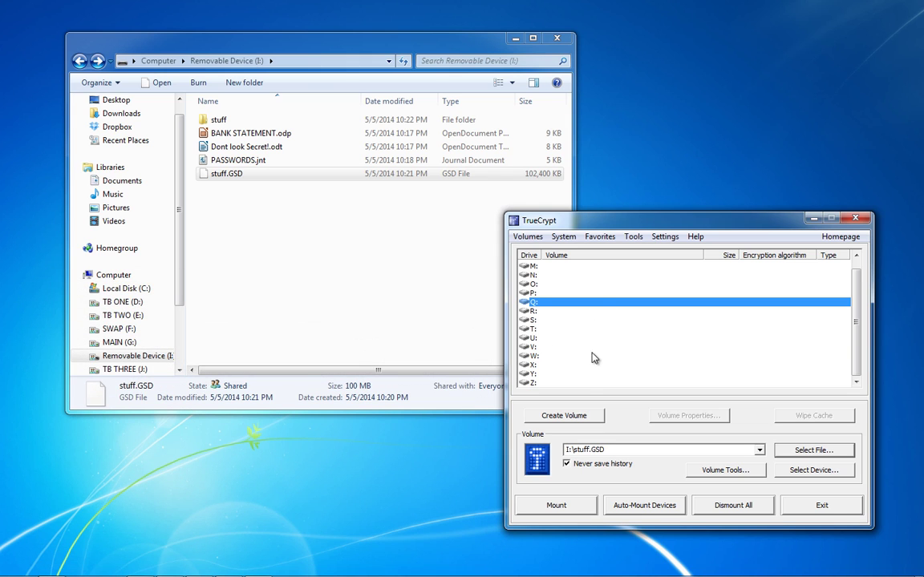
Start mounting I:\stuff.GSD, move its password prompt aside, and right-click in drive I:'s folder
{"action": "left_click", "coordinate": [571, 509]}
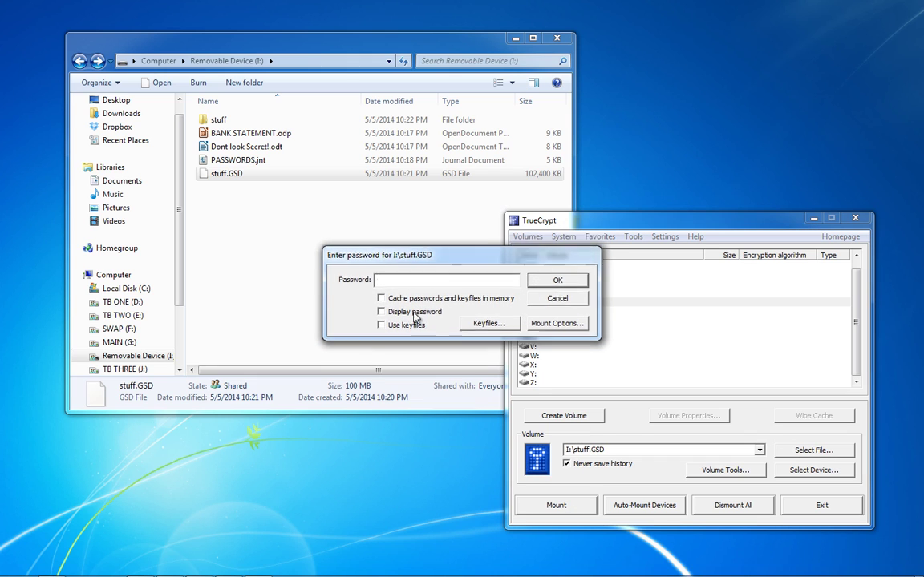
{"action": "left_click_drag", "start_coordinate": [456, 257], "coordinate": [308, 447]}
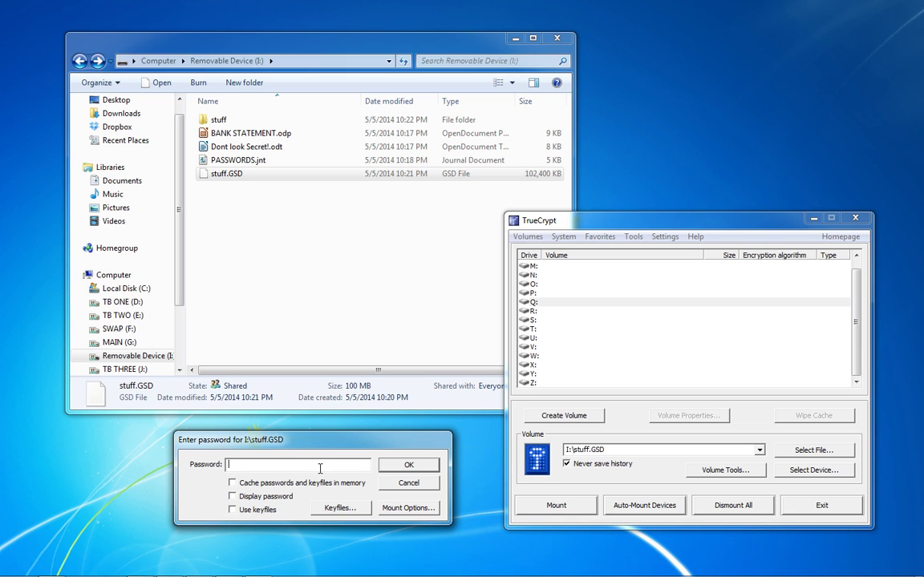
{"action": "left_click", "coordinate": [392, 303]}
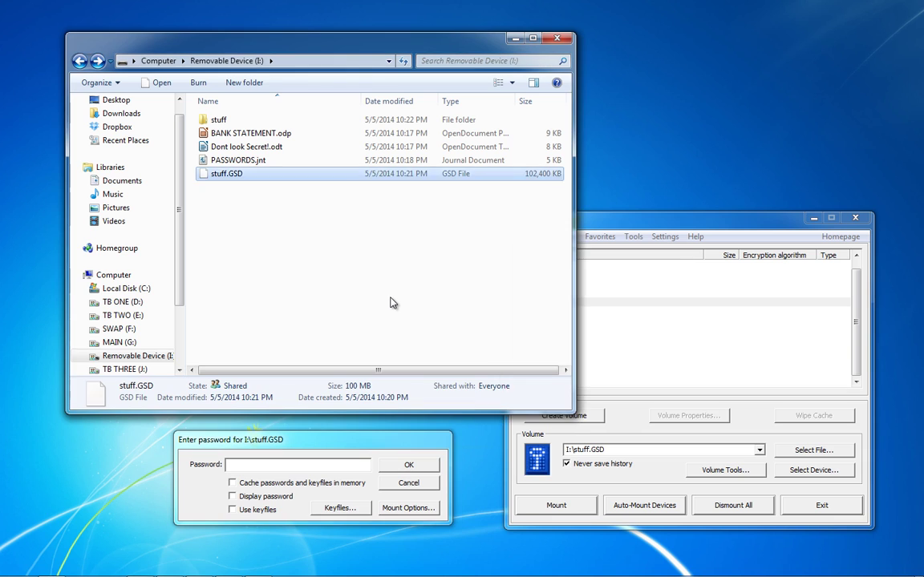
{"action": "right_click", "coordinate": [236, 212]}
{"action": "mouse_move", "coordinate": [279, 380]}
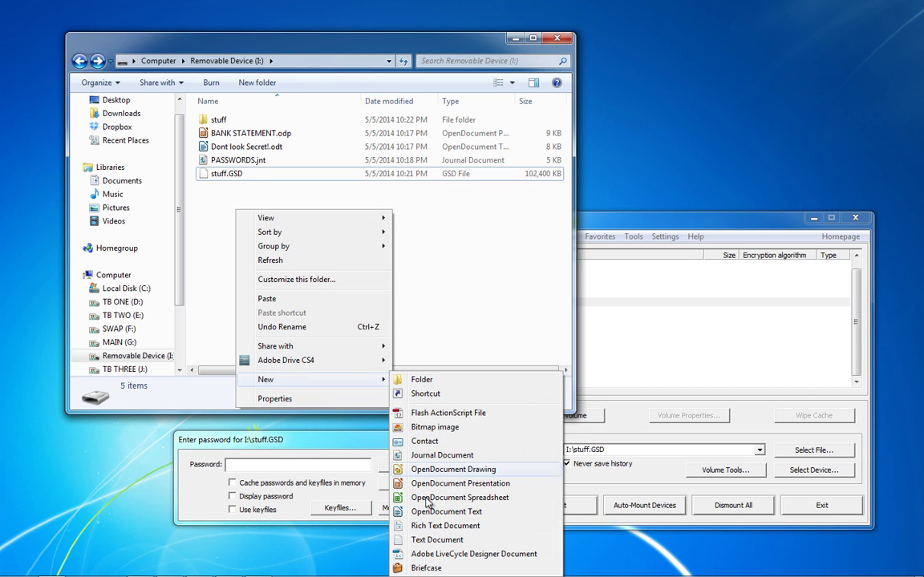
{"action": "left_click", "coordinate": [449, 539]}
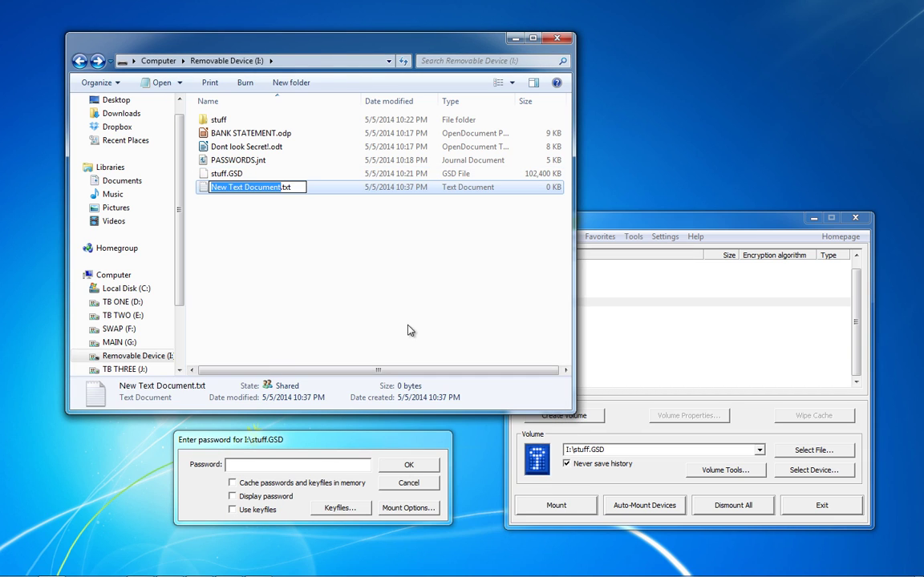
{"action": "left_click", "coordinate": [385, 307]}
{"action": "double_click", "coordinate": [292, 189]}
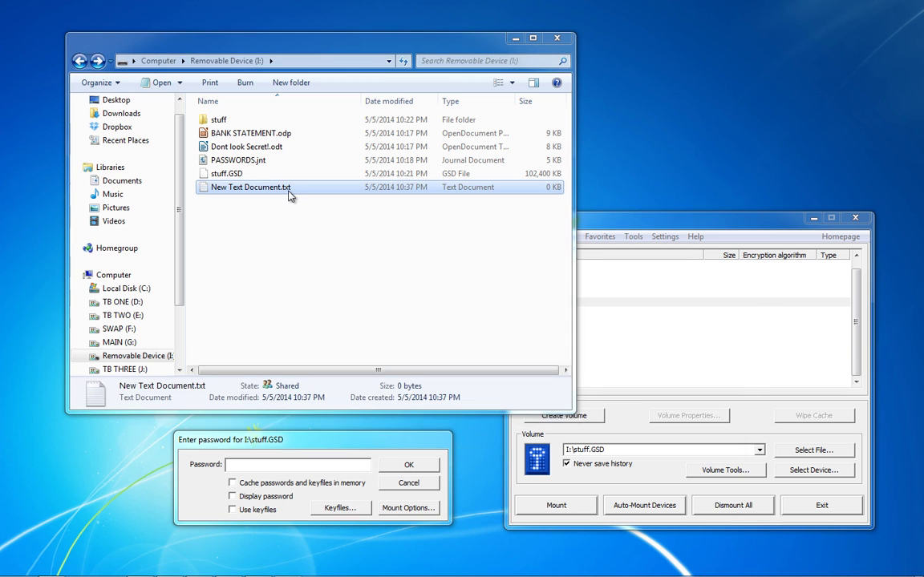
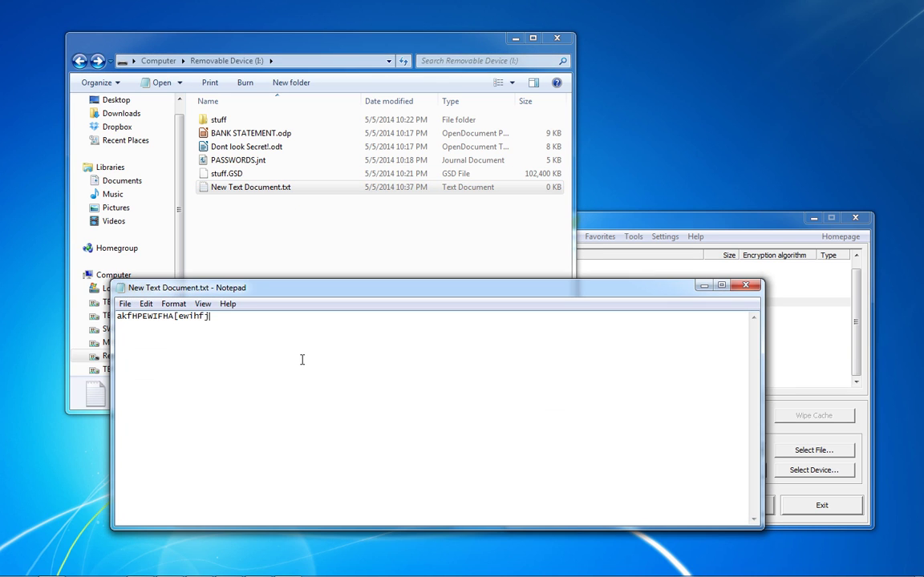
{"action": "left_click", "coordinate": [752, 290]}
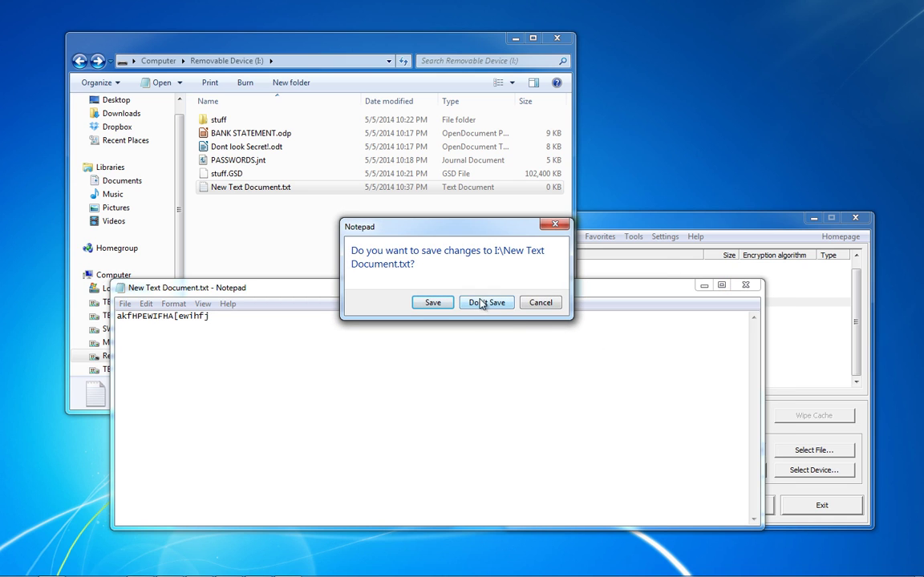
{"action": "left_click", "coordinate": [487, 302]}
{"action": "left_click", "coordinate": [285, 189]}
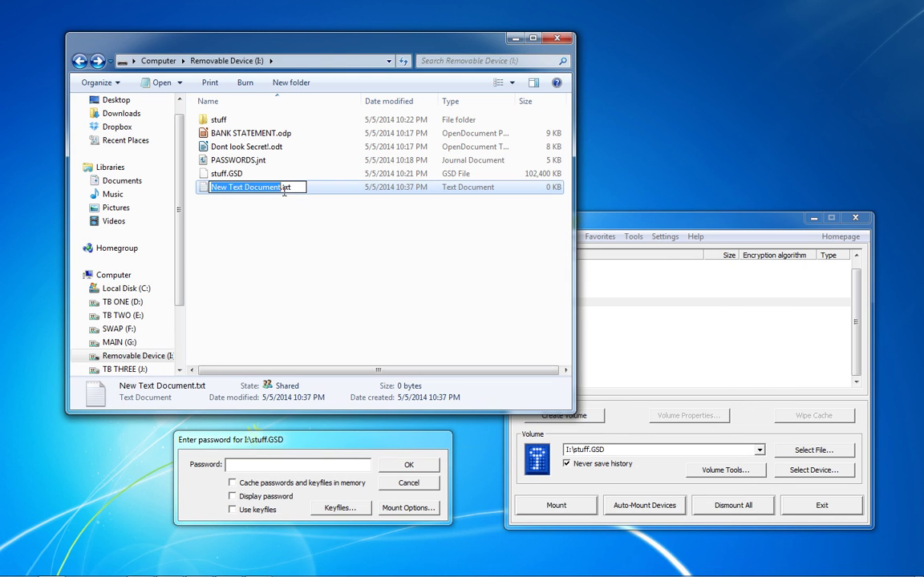
{"action": "key", "text": "BackSpace"}
{"action": "key", "text": "Return"}
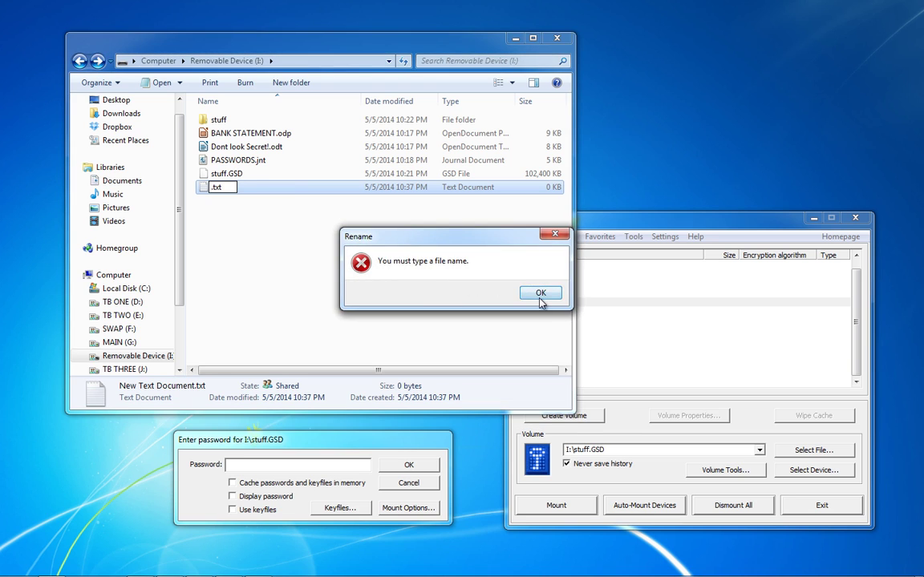
{"action": "left_click", "coordinate": [541, 293]}
{"action": "key", "text": "F2"}
{"action": "key", "text": "BackSpace"}
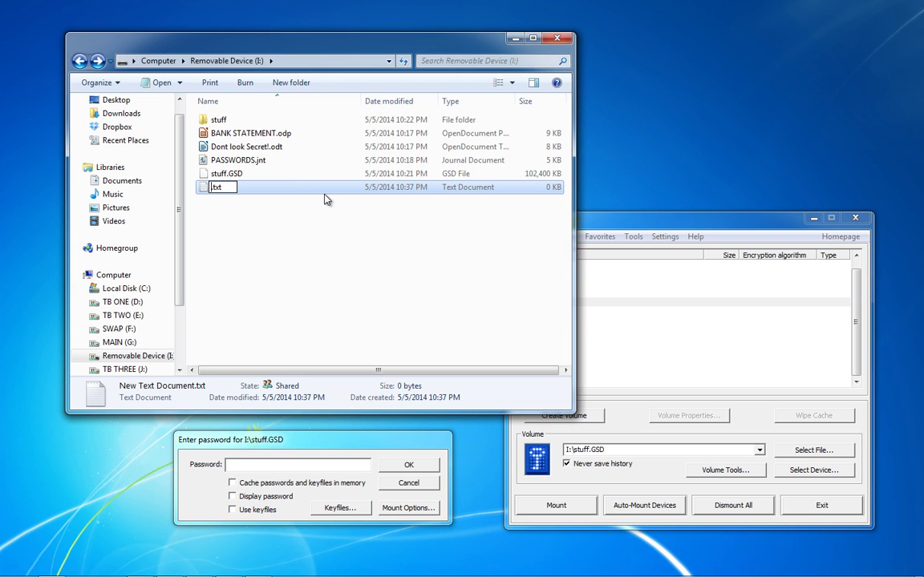
{"action": "key", "text": "Return"}
{"action": "left_click", "coordinate": [540, 292]}
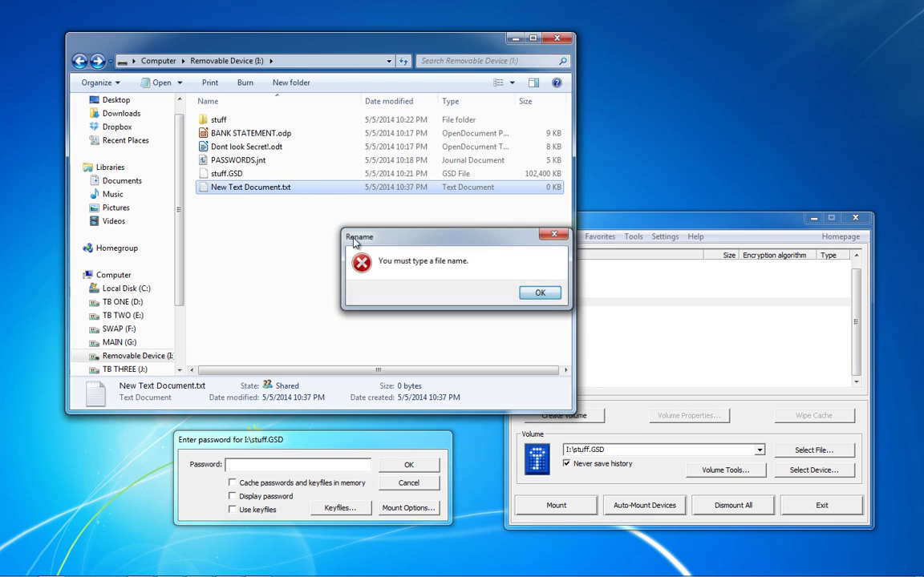
{"action": "key", "text": "Delete"}
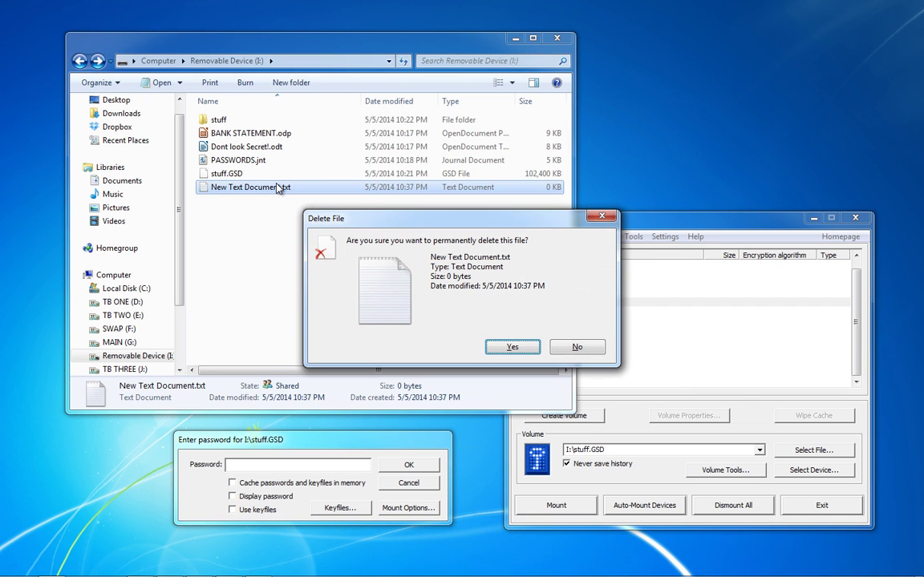
{"action": "left_click", "coordinate": [510, 346]}
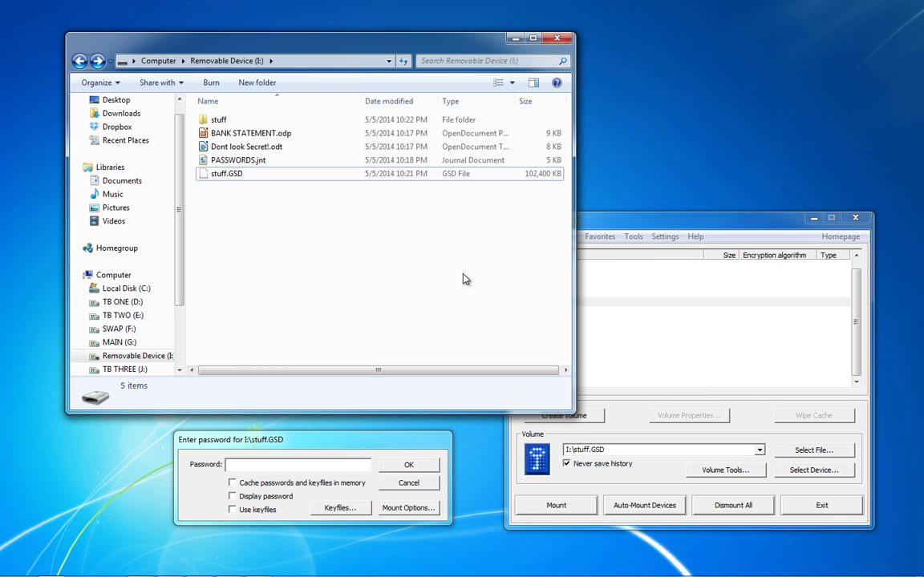
Enter the volume password and mount stuff.GSD as drive Q:, a 99 MB AES volume
{"action": "left_click", "coordinate": [295, 466]}
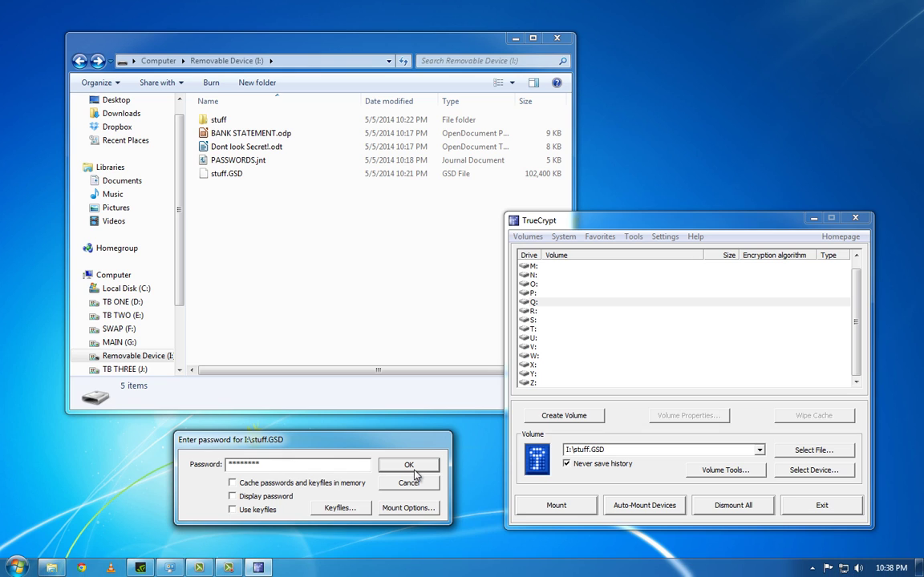
{"action": "left_click", "coordinate": [277, 500]}
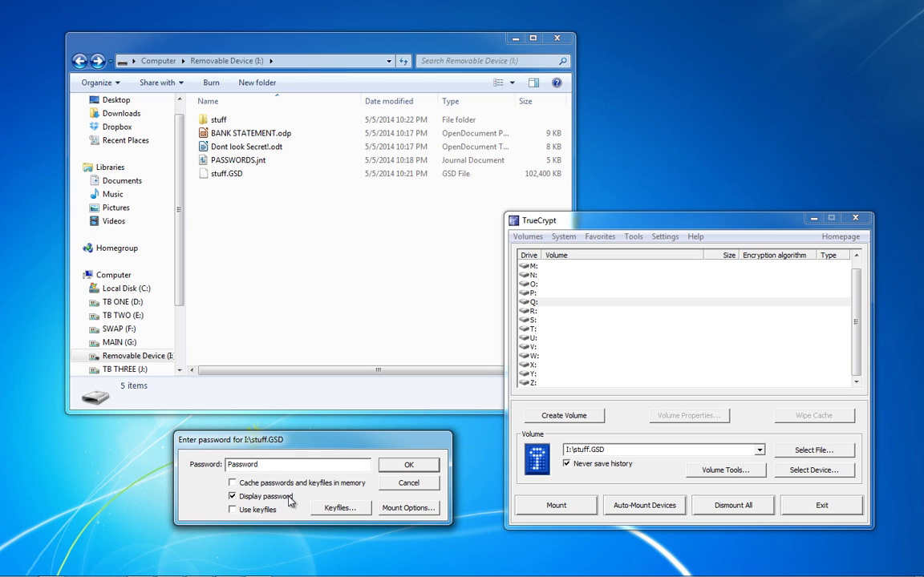
{"action": "left_click", "coordinate": [265, 497]}
{"action": "left_click", "coordinate": [408, 464]}
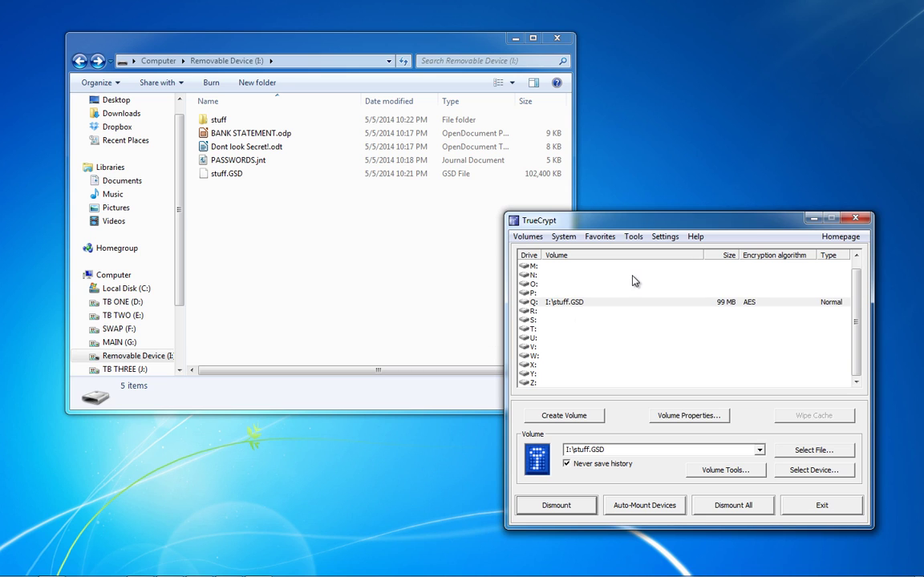
{"action": "left_click", "coordinate": [644, 294]}
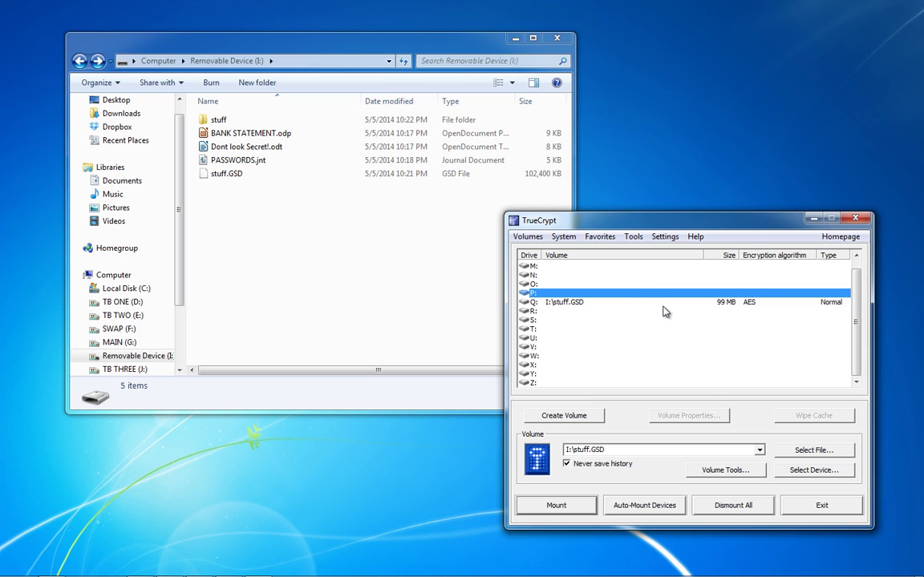
{"action": "left_click", "coordinate": [664, 304]}
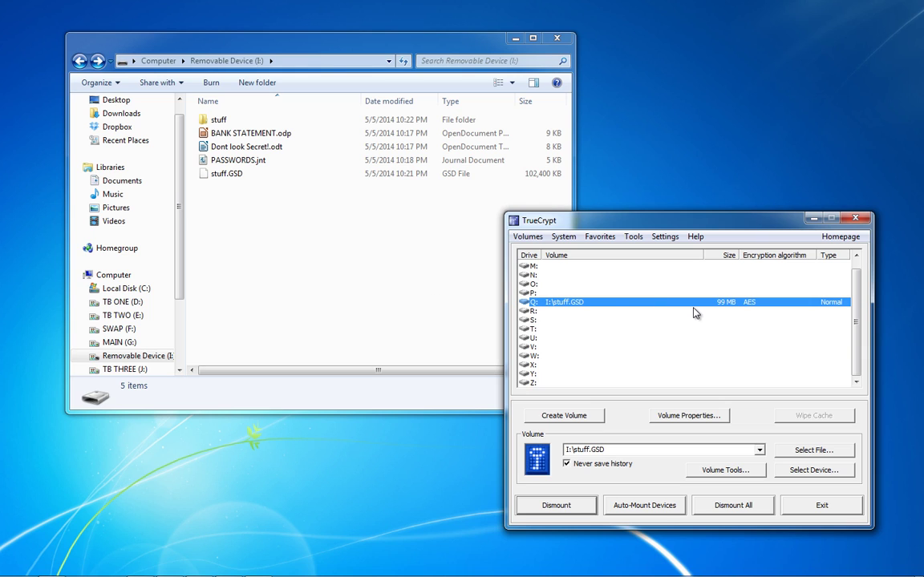
Rearrange the Explorer and TrueCrypt windows, then open the empty mounted Local Disk (Q:)
{"action": "left_click", "coordinate": [272, 176]}
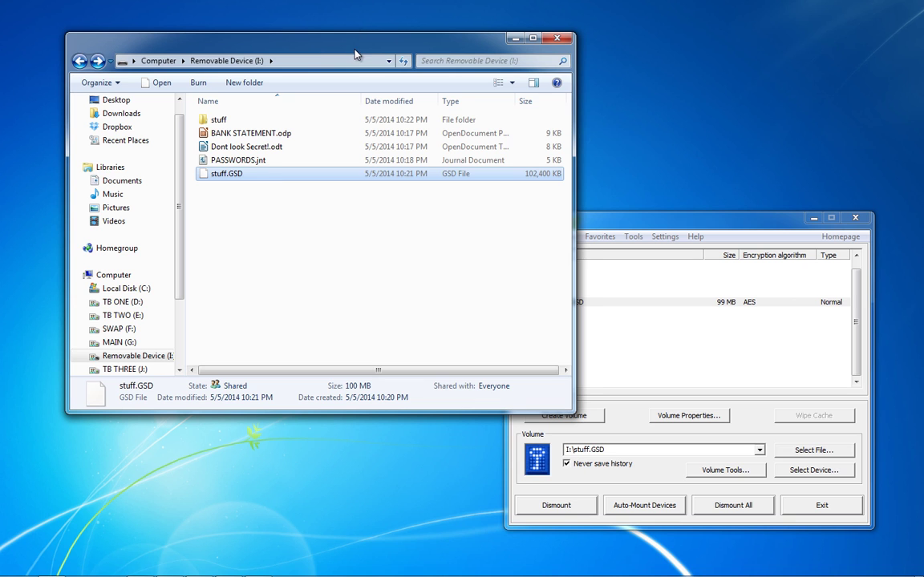
{"action": "left_click_drag", "start_coordinate": [329, 43], "coordinate": [277, 23]}
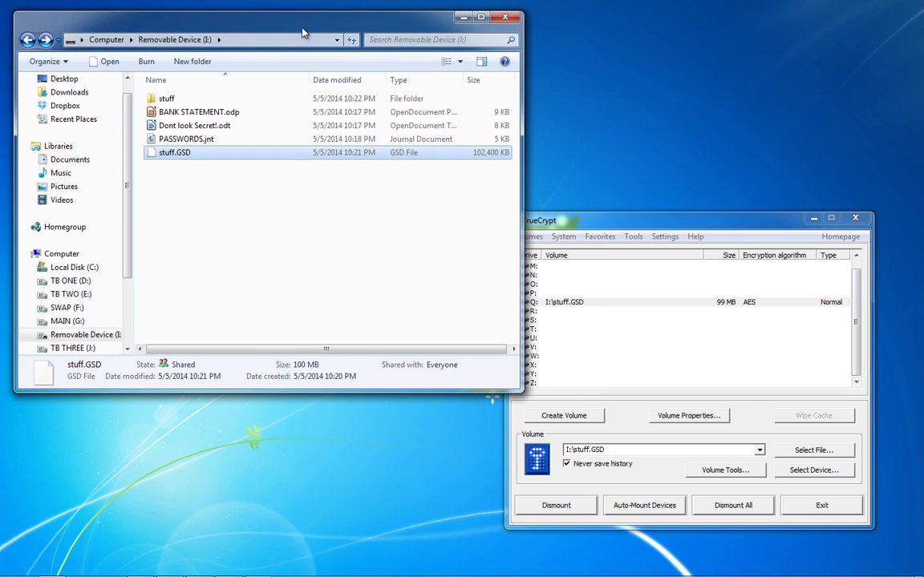
{"action": "left_click_drag", "start_coordinate": [722, 220], "coordinate": [760, 253]}
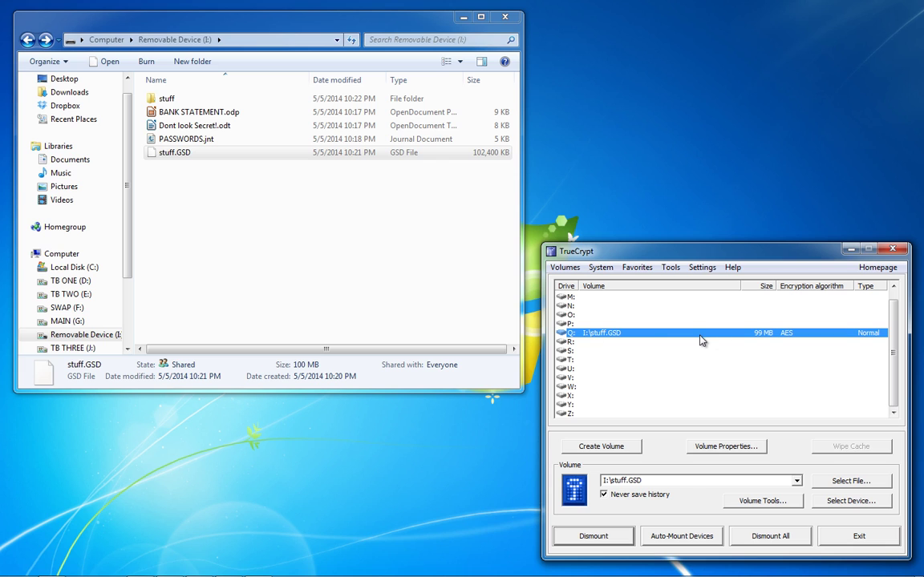
{"action": "left_click", "coordinate": [311, 155]}
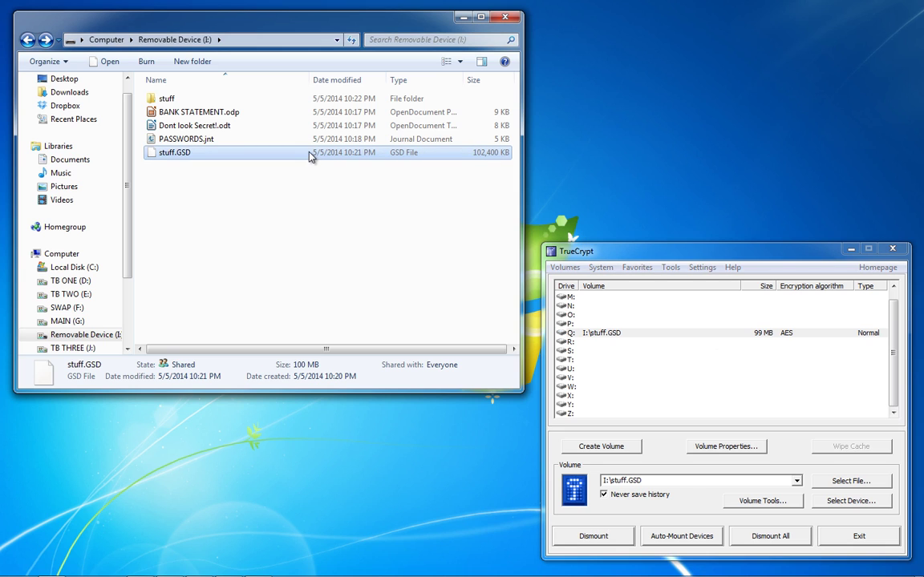
{"action": "left_click_drag", "start_coordinate": [125, 120], "coordinate": [130, 191]}
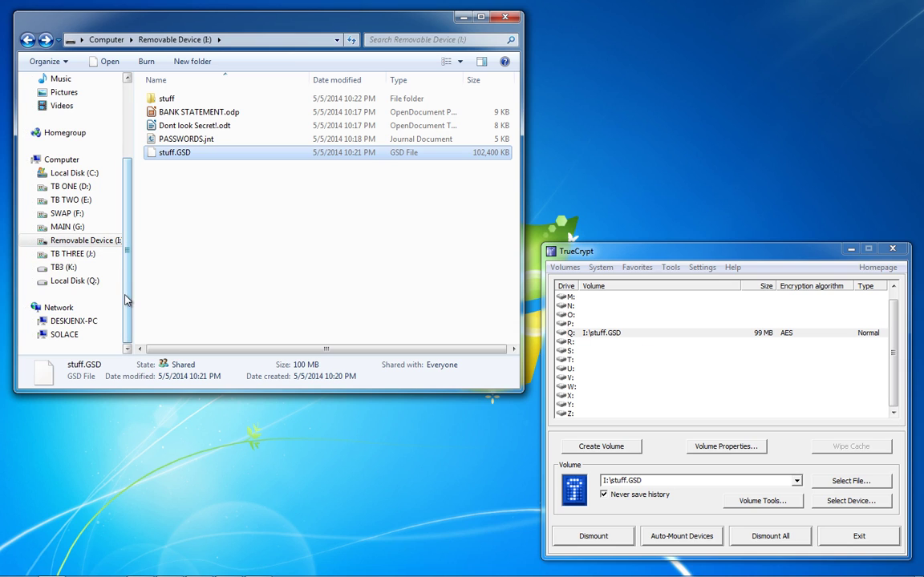
{"action": "left_click", "coordinate": [83, 282]}
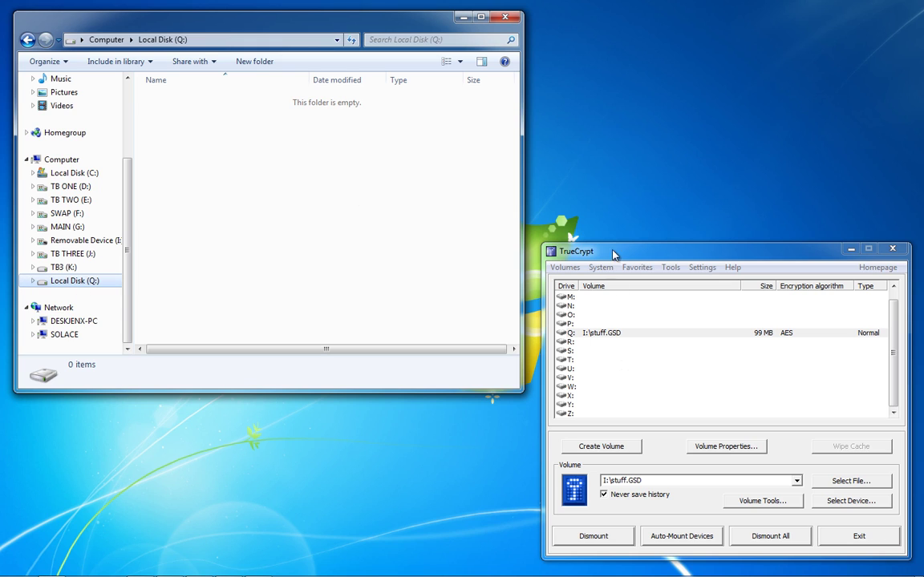
{"action": "left_click", "coordinate": [736, 257]}
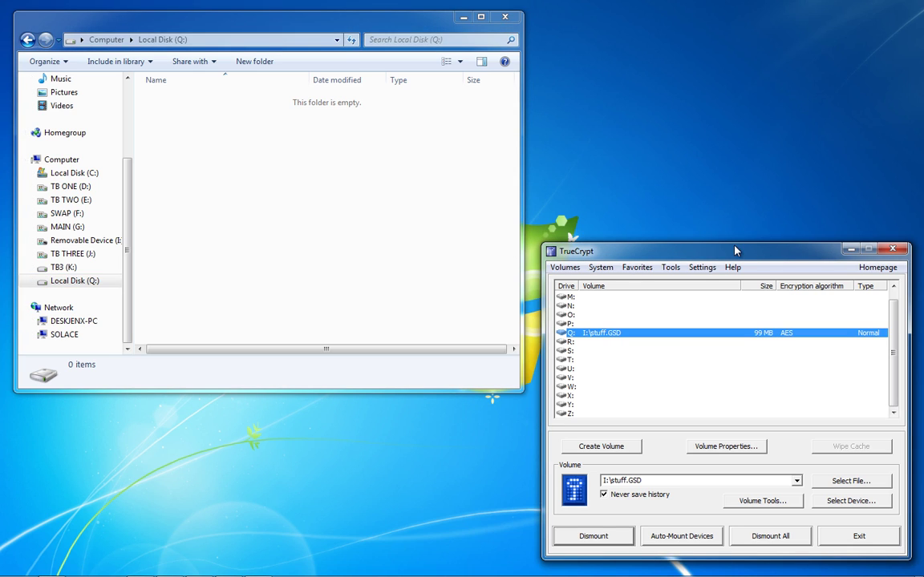
{"action": "right_click", "coordinate": [600, 338]}
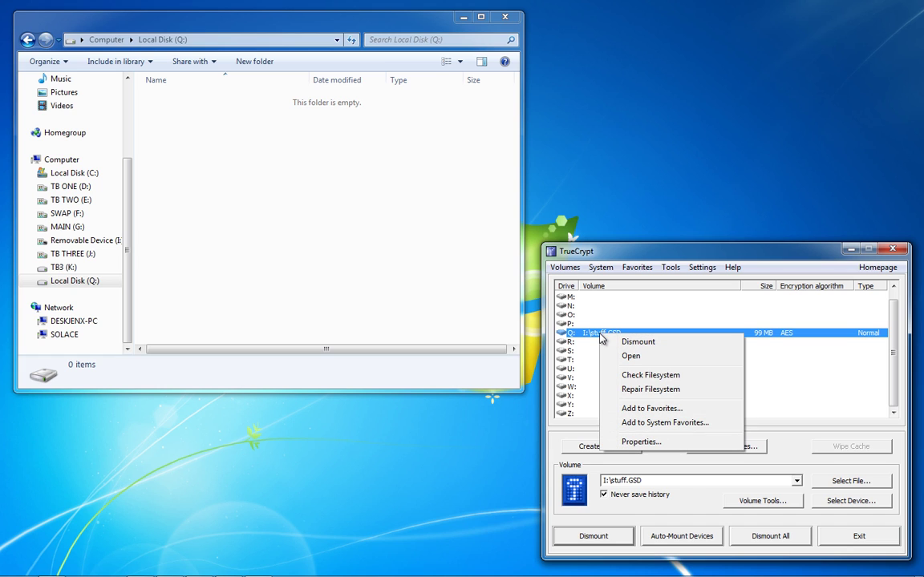
{"action": "left_click", "coordinate": [616, 358]}
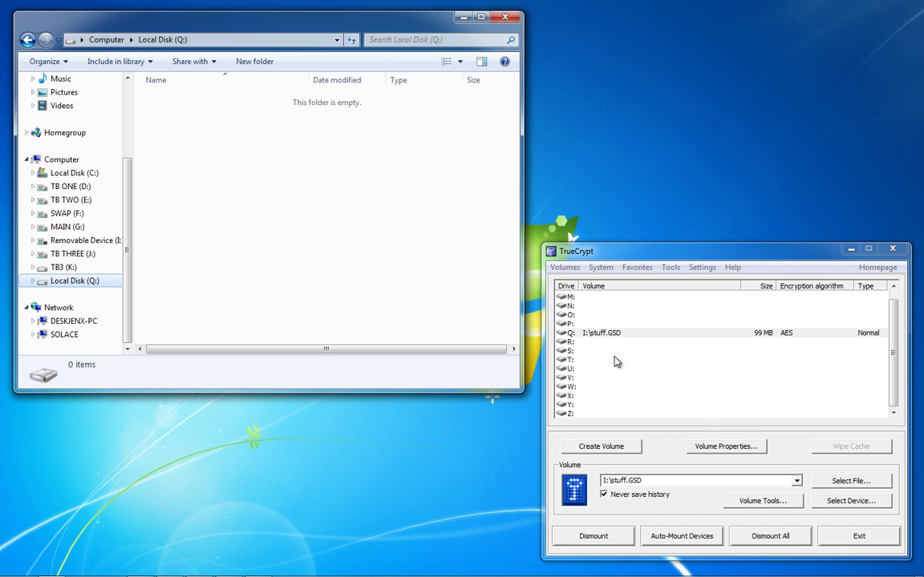
{"action": "left_click_drag", "start_coordinate": [371, 22], "coordinate": [389, 30]}
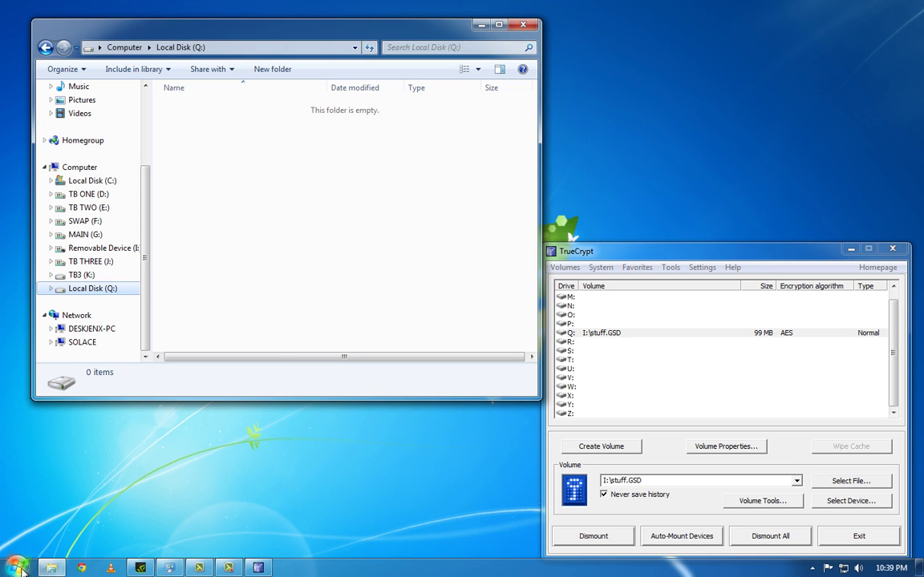
Open a new Computer window from Start, open Local Disk (Q:) in it, and move it lower
{"action": "left_click", "coordinate": [16, 568]}
{"action": "left_click", "coordinate": [197, 283]}
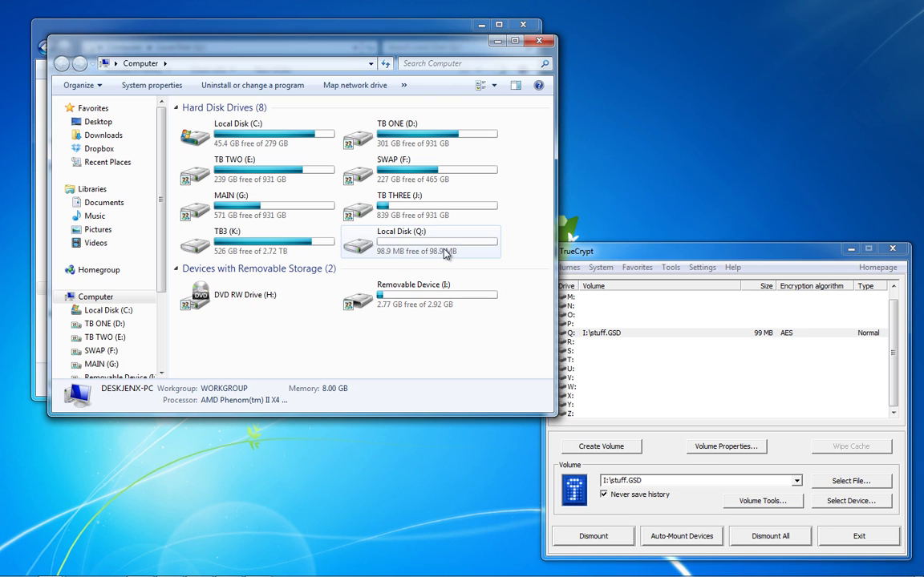
{"action": "left_click", "coordinate": [446, 254]}
{"action": "double_click", "coordinate": [446, 253]}
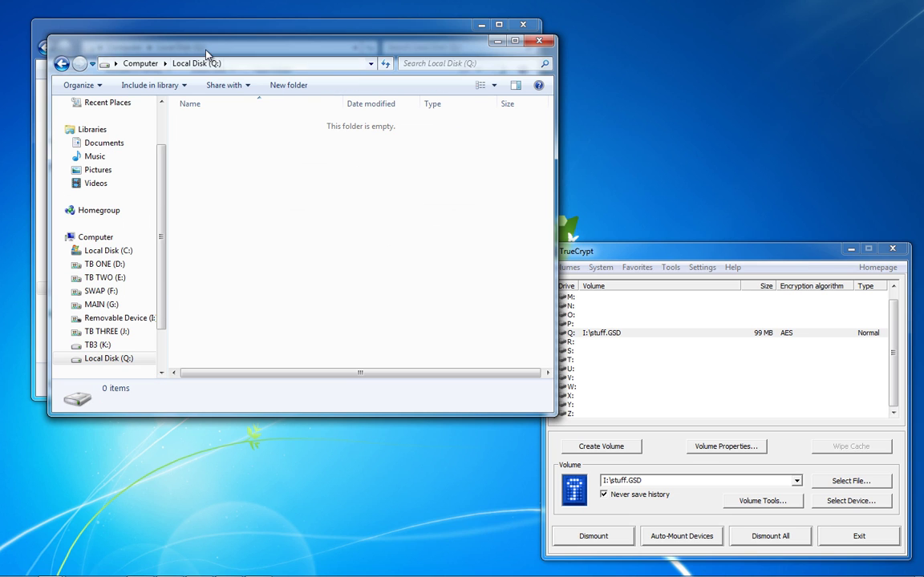
{"action": "left_click_drag", "start_coordinate": [184, 44], "coordinate": [188, 204]}
In the other window, show Removable Device (I:) and marquee-select its document files
{"action": "left_click", "coordinate": [202, 165]}
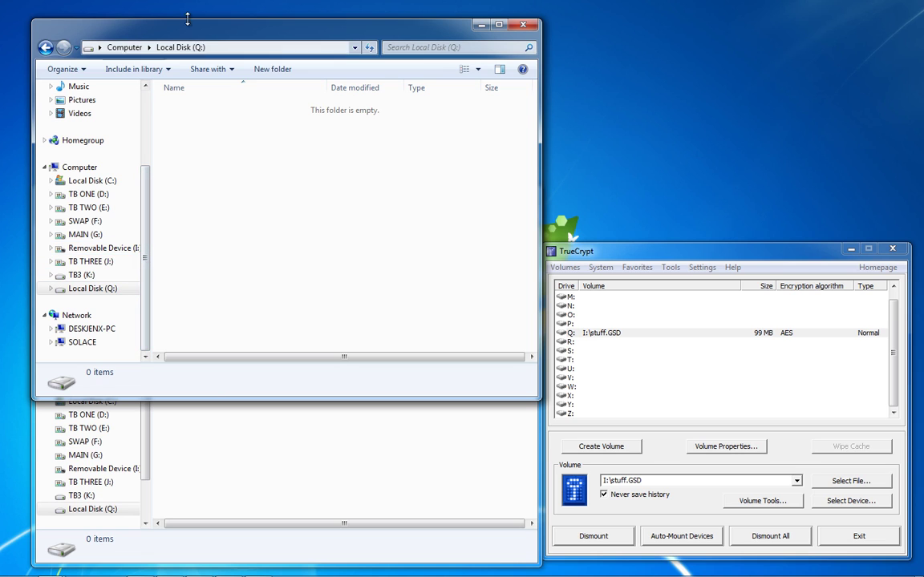
{"action": "left_click", "coordinate": [131, 248]}
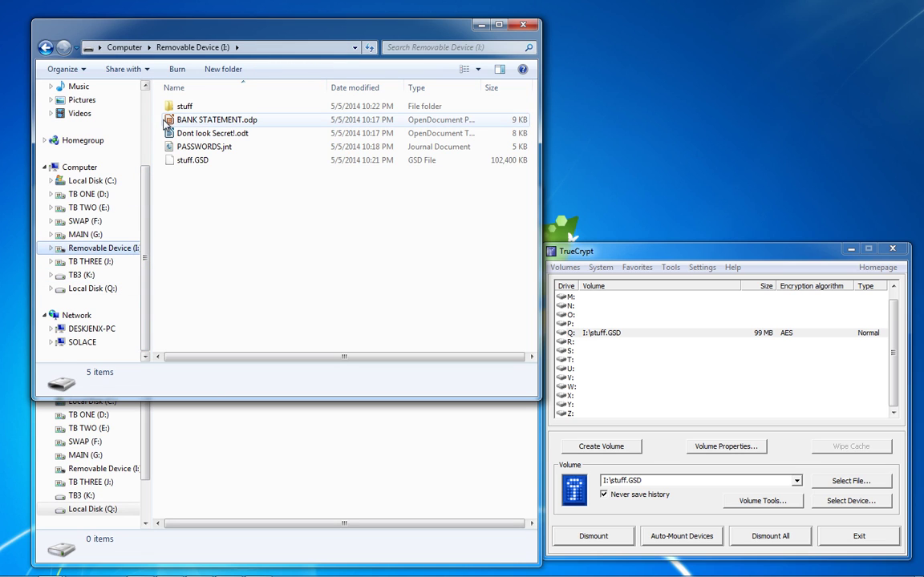
{"action": "left_click_drag", "start_coordinate": [162, 114], "coordinate": [207, 149]}
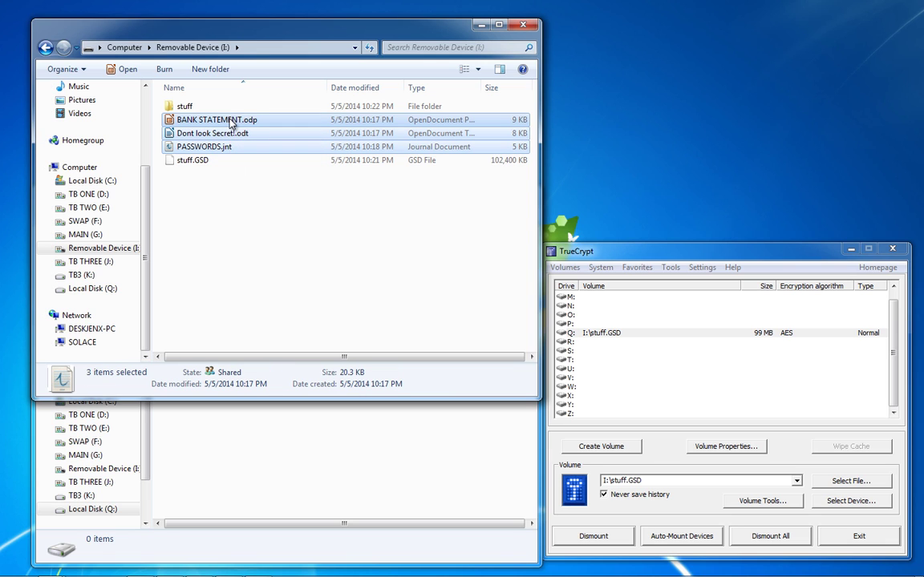
Arrange the I: and Q: windows side by side and drag the three documents onto Q:
{"action": "left_click_drag", "start_coordinate": [300, 34], "coordinate": [663, 23]}
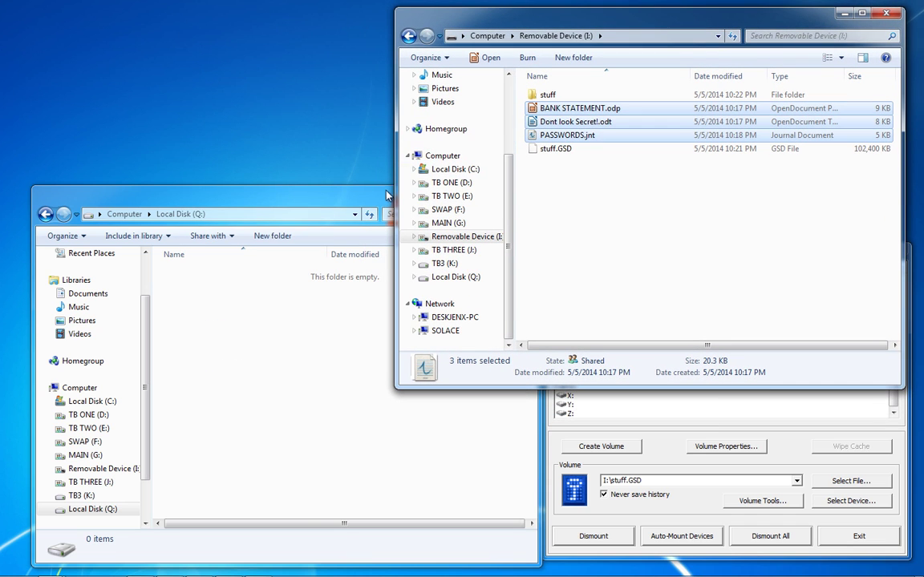
{"action": "left_click_drag", "start_coordinate": [347, 194], "coordinate": [328, 192]}
{"action": "left_click", "coordinate": [618, 109]}
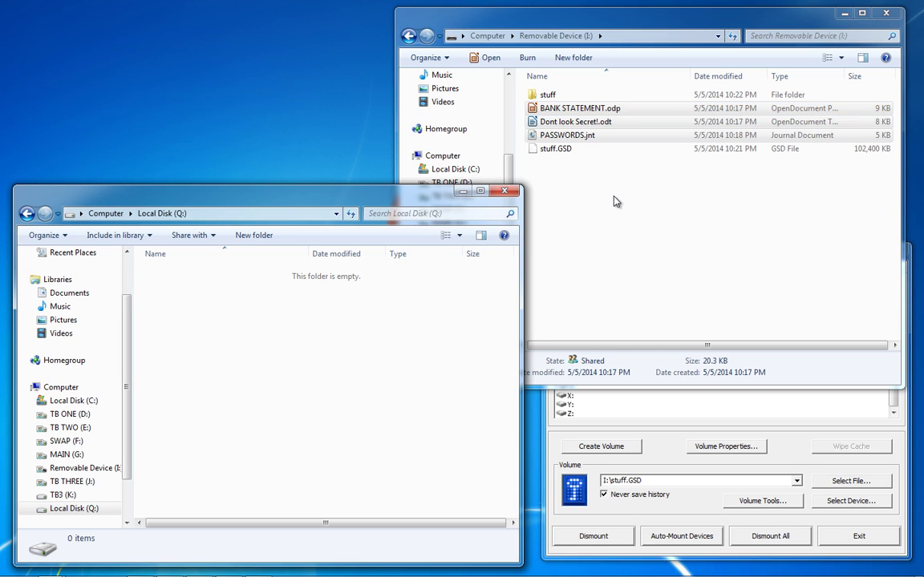
{"action": "left_click", "coordinate": [612, 200]}
{"action": "left_click", "coordinate": [618, 112]}
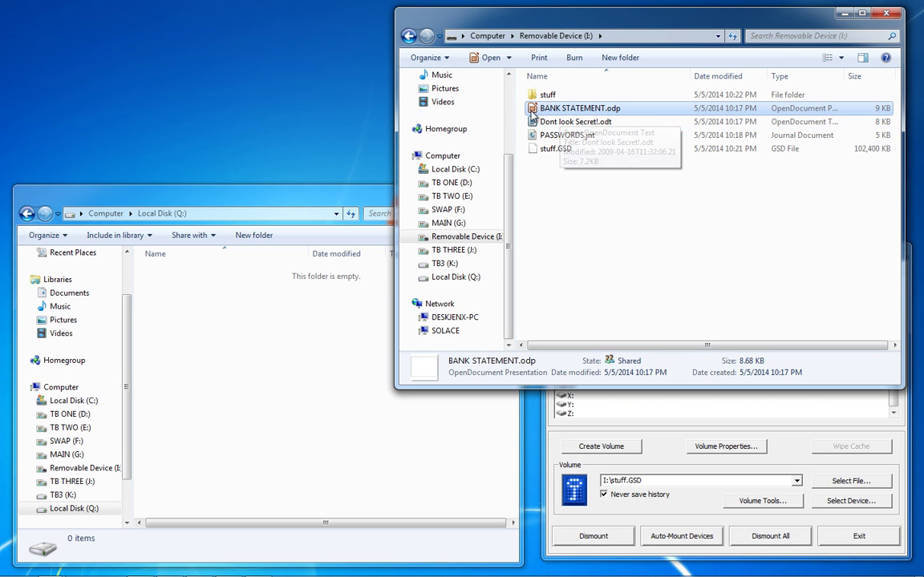
{"action": "left_click_drag", "start_coordinate": [524, 103], "coordinate": [331, 369]}
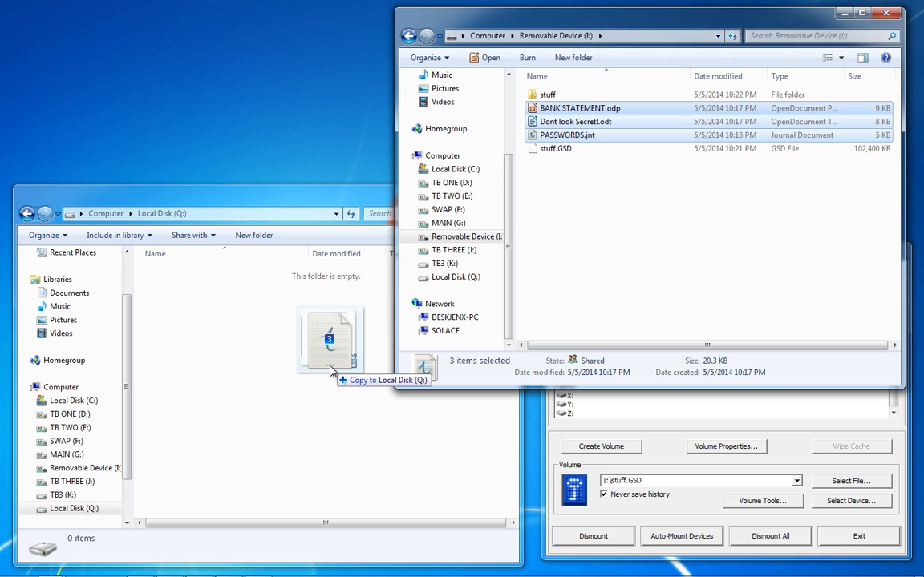
{"action": "left_click_drag", "start_coordinate": [331, 369], "coordinate": [334, 368]}
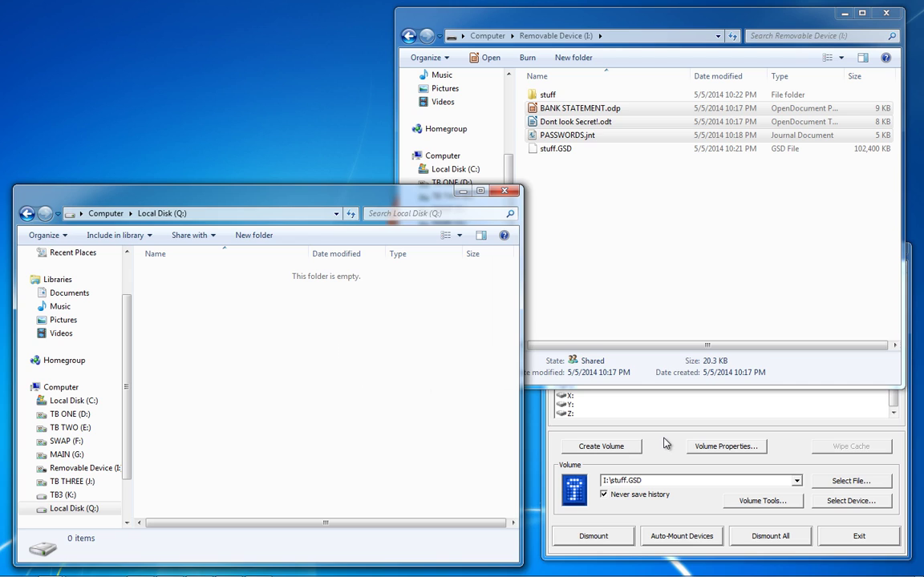
{"action": "left_click", "coordinate": [664, 436]}
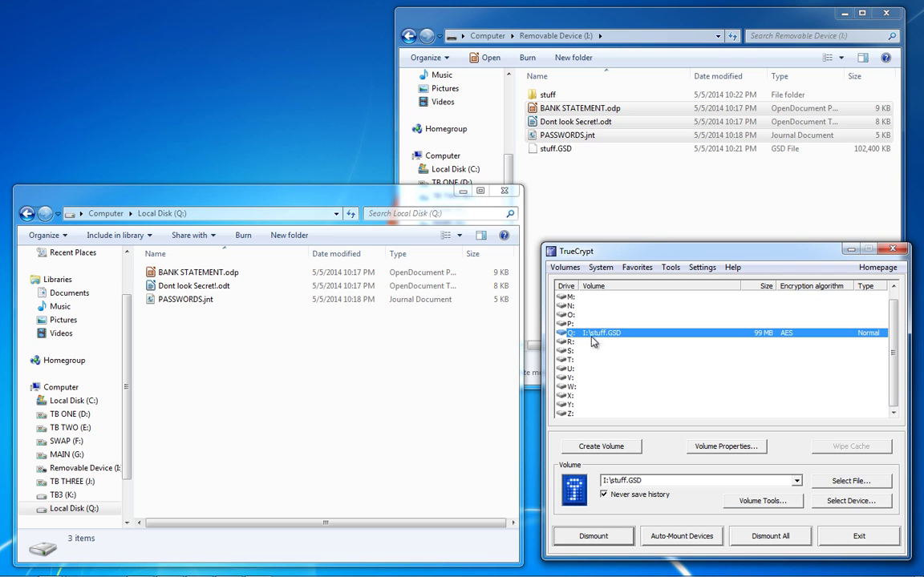
{"action": "left_click", "coordinate": [704, 215]}
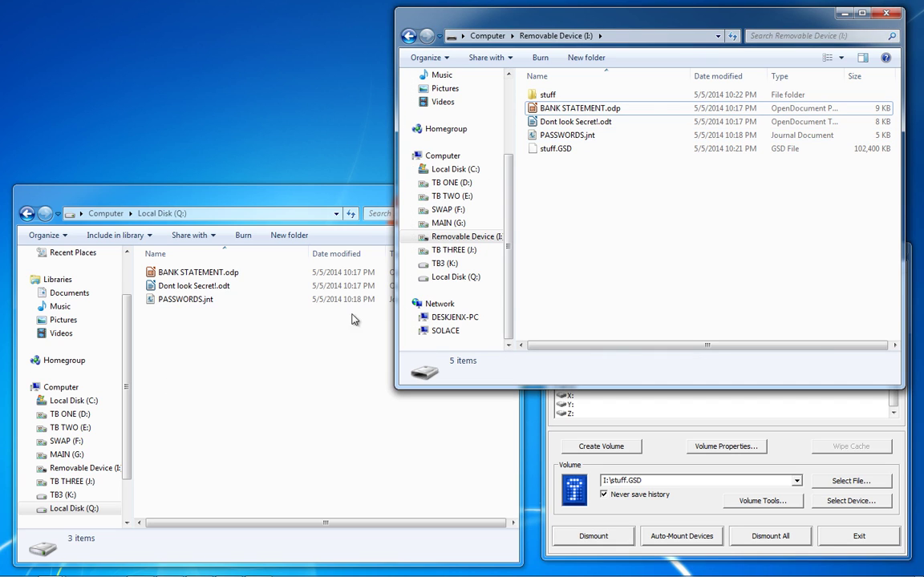
Copy BANK STATEMENT.odp, Dont look Secret!.odt and PASSWORDS.jnt from I: and paste them into Q:
{"action": "left_click", "coordinate": [549, 113]}
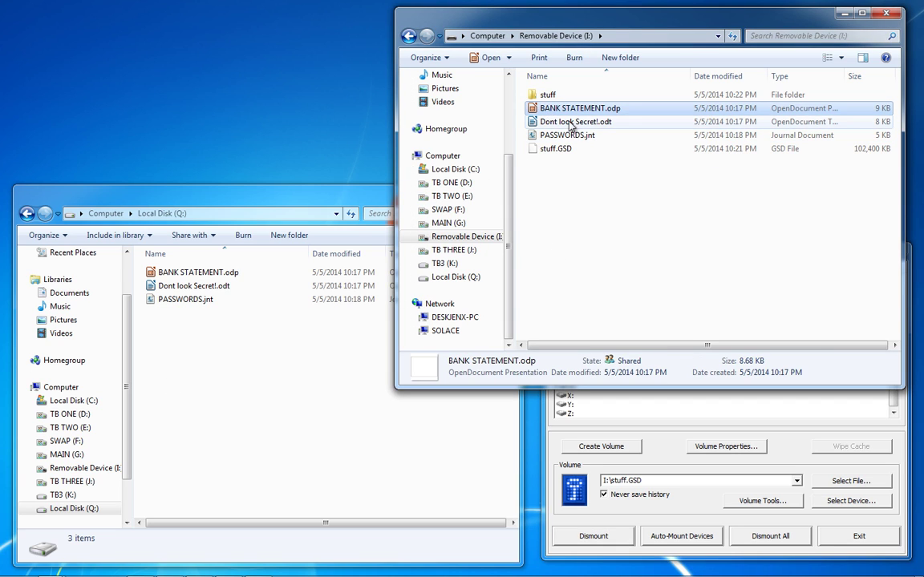
{"action": "left_click_drag", "start_coordinate": [521, 103], "coordinate": [537, 141]}
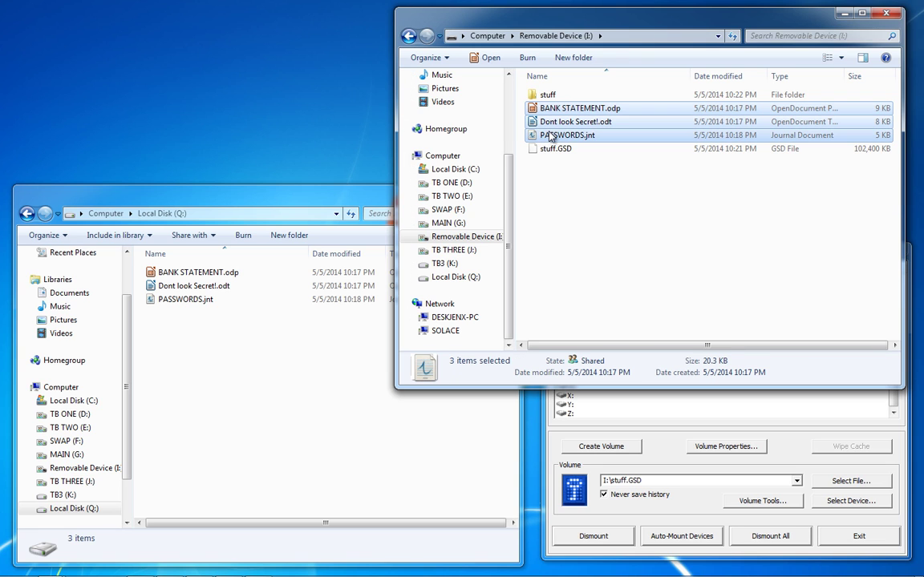
{"action": "right_click", "coordinate": [548, 132]}
{"action": "left_click", "coordinate": [580, 280]}
{"action": "left_click", "coordinate": [293, 393]}
{"action": "right_click", "coordinate": [266, 327]}
{"action": "left_click", "coordinate": [295, 414]}
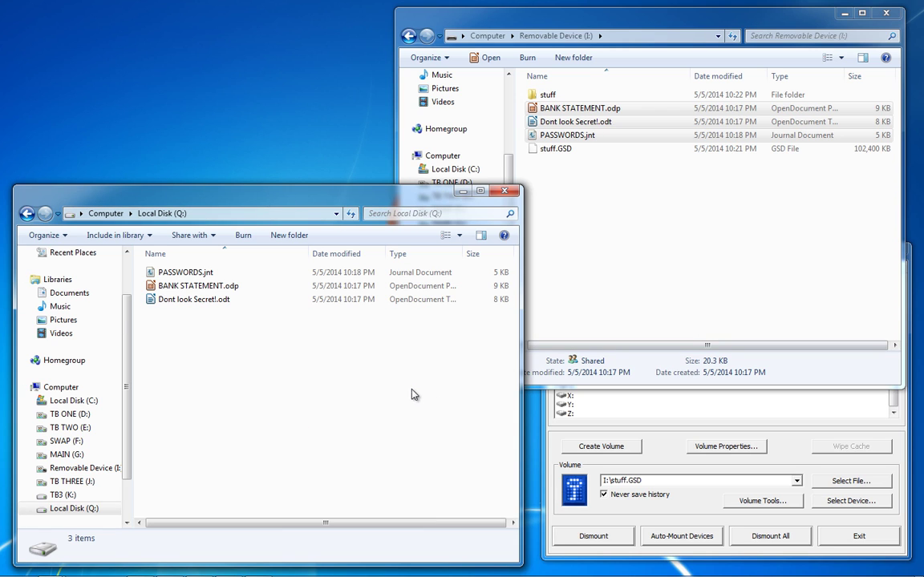
{"action": "left_click", "coordinate": [711, 254]}
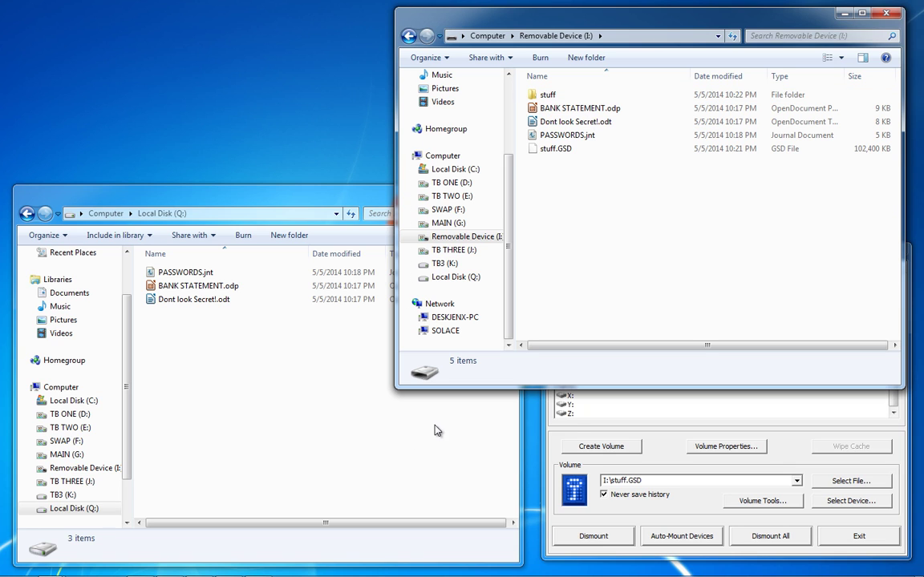
{"action": "left_click", "coordinate": [310, 435]}
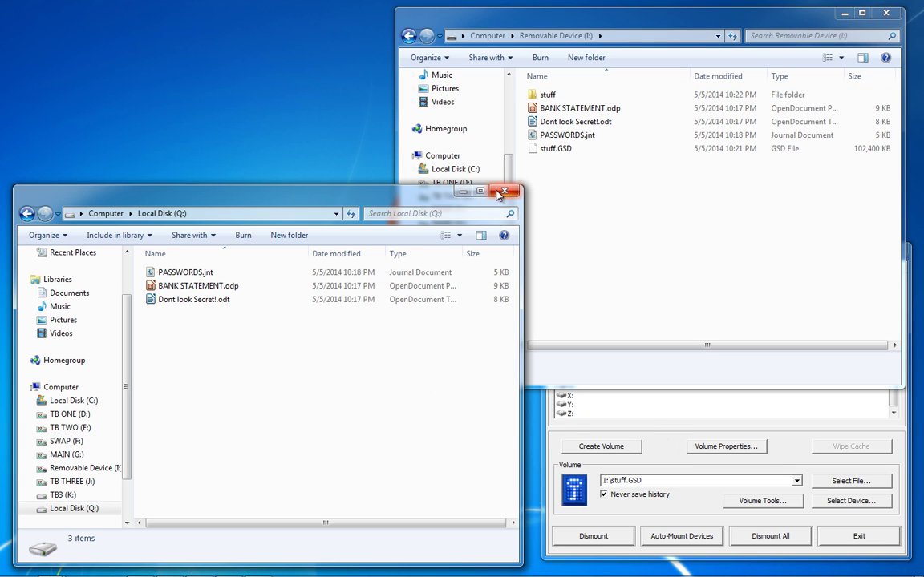
Cut the three documents from drive I: and paste them into Q:, leaving I: with stuff and stuff.GSD
{"action": "left_click", "coordinate": [530, 113]}
{"action": "left_click", "coordinate": [530, 113]}
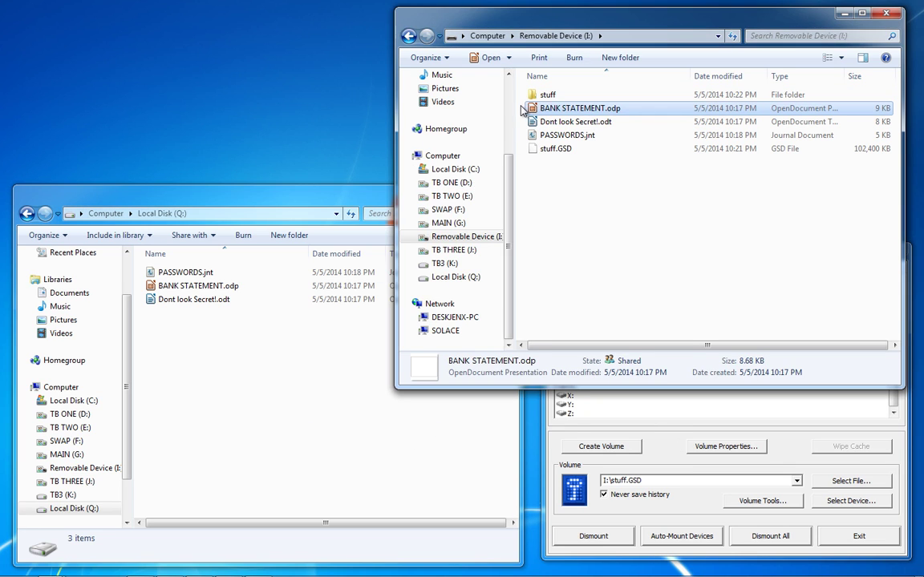
{"action": "left_click", "coordinate": [547, 135], "text": "shift"}
{"action": "right_click", "coordinate": [570, 138]}
{"action": "left_click", "coordinate": [583, 272]}
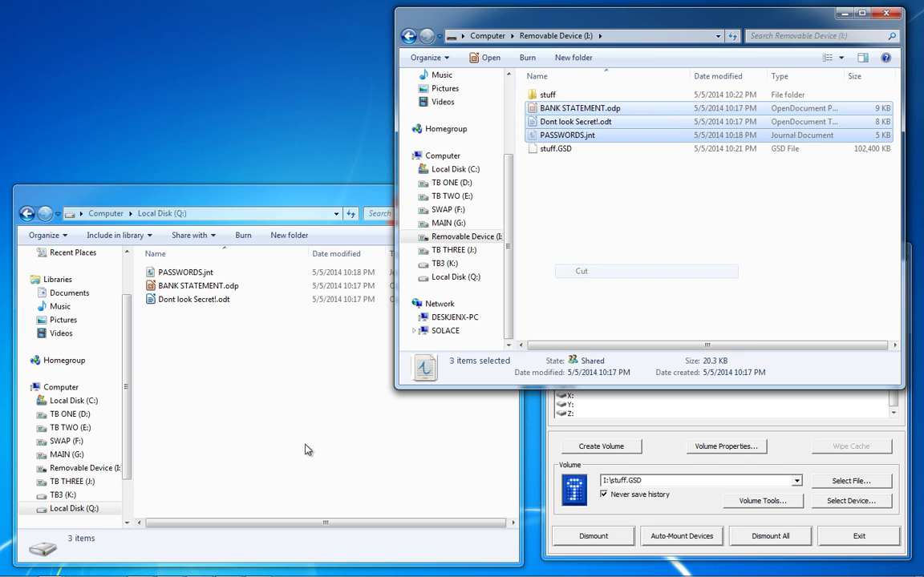
{"action": "left_click", "coordinate": [283, 400]}
{"action": "right_click", "coordinate": [281, 396]}
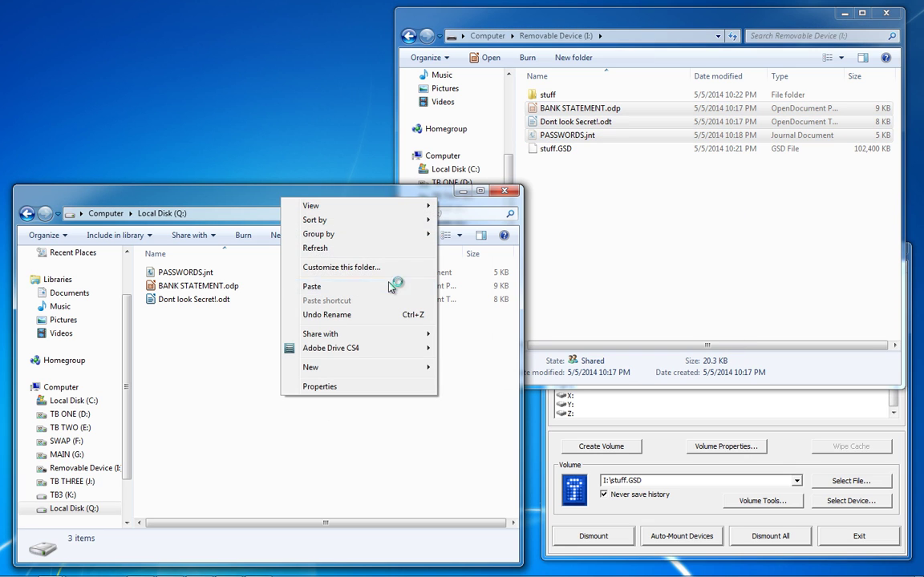
{"action": "left_click", "coordinate": [392, 287]}
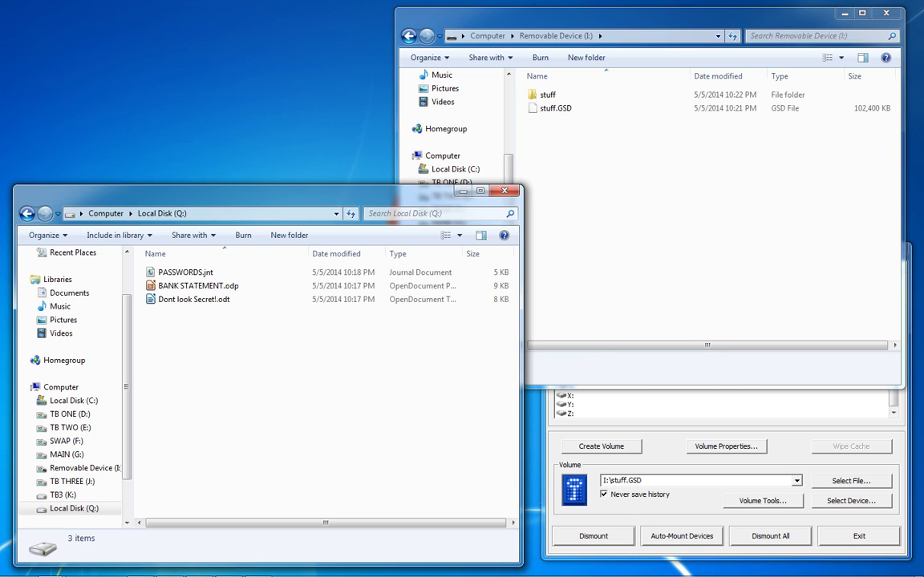
{"action": "left_click", "coordinate": [678, 153]}
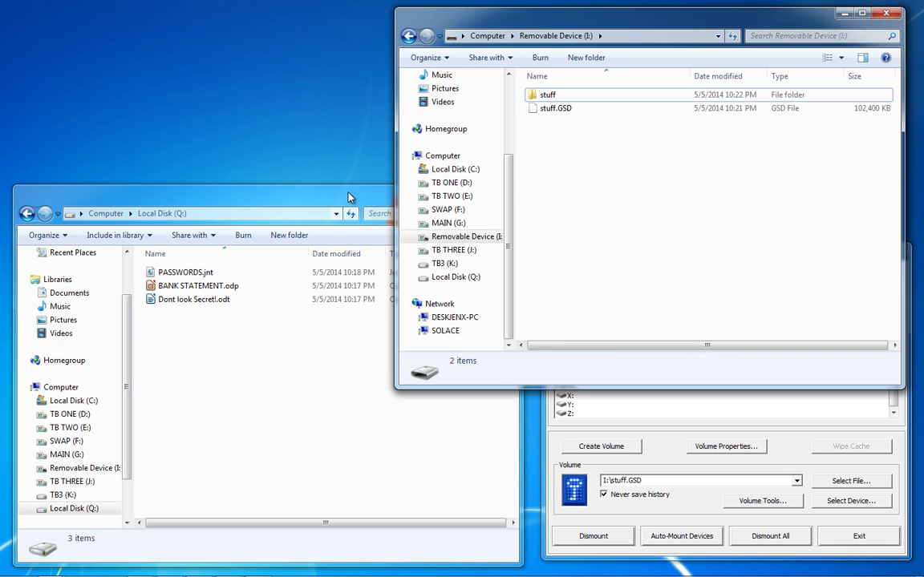
{"action": "left_click", "coordinate": [349, 197]}
Close the Q: drive window and the running TrueCrypt window
{"action": "left_click", "coordinate": [501, 194]}
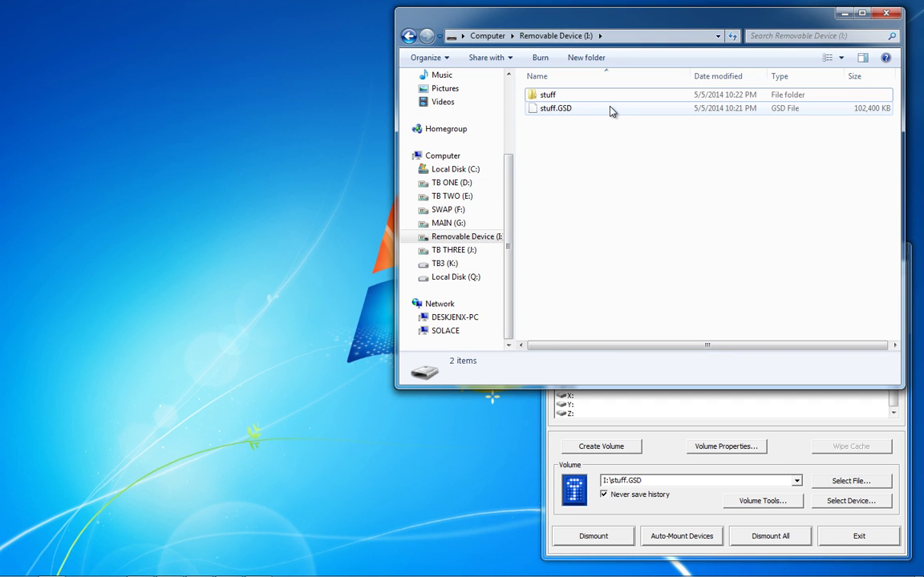
{"action": "left_click", "coordinate": [664, 444]}
{"action": "left_click", "coordinate": [585, 176]}
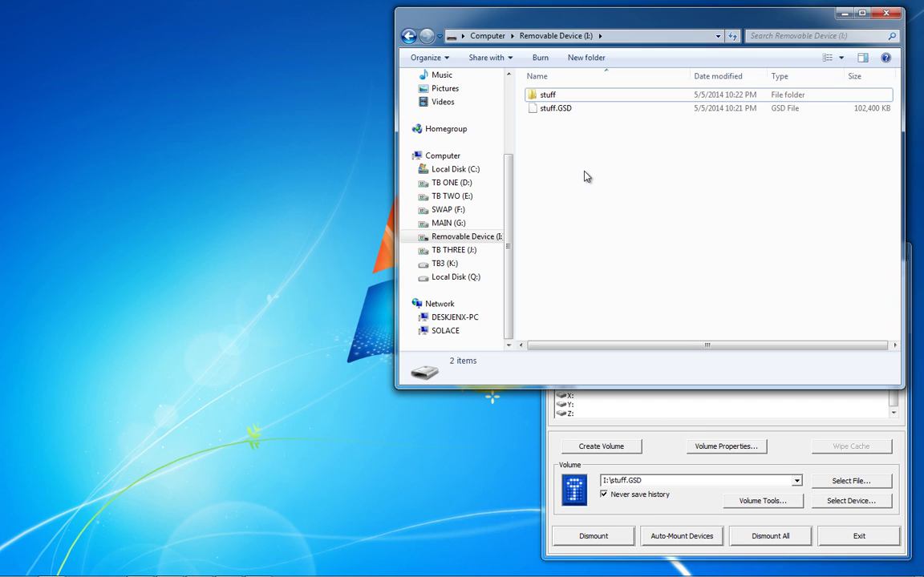
{"action": "left_click", "coordinate": [662, 427]}
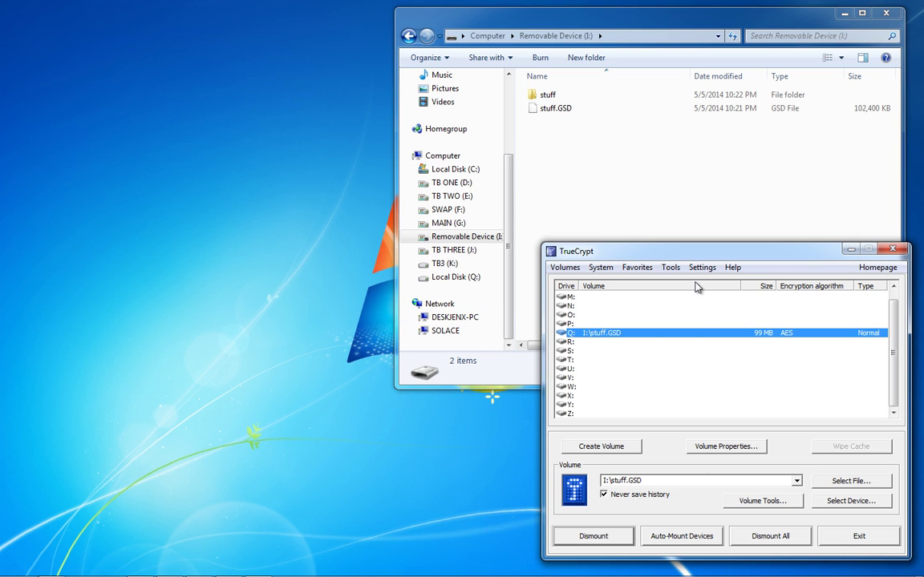
{"action": "left_click", "coordinate": [895, 249]}
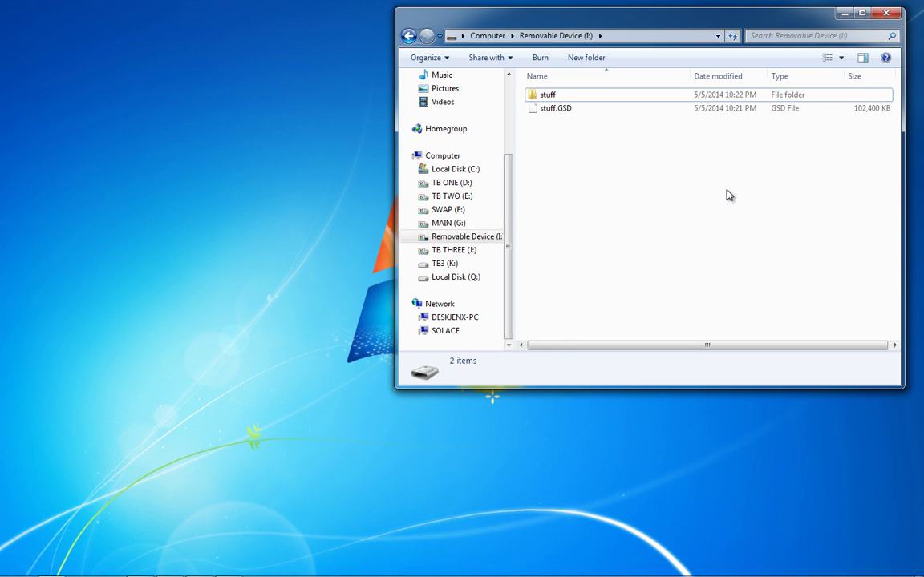
Launch TrueCrypt.exe from I:\stuff, approve the UAC prompt, and move the window to the lower right
{"action": "double_click", "coordinate": [593, 95]}
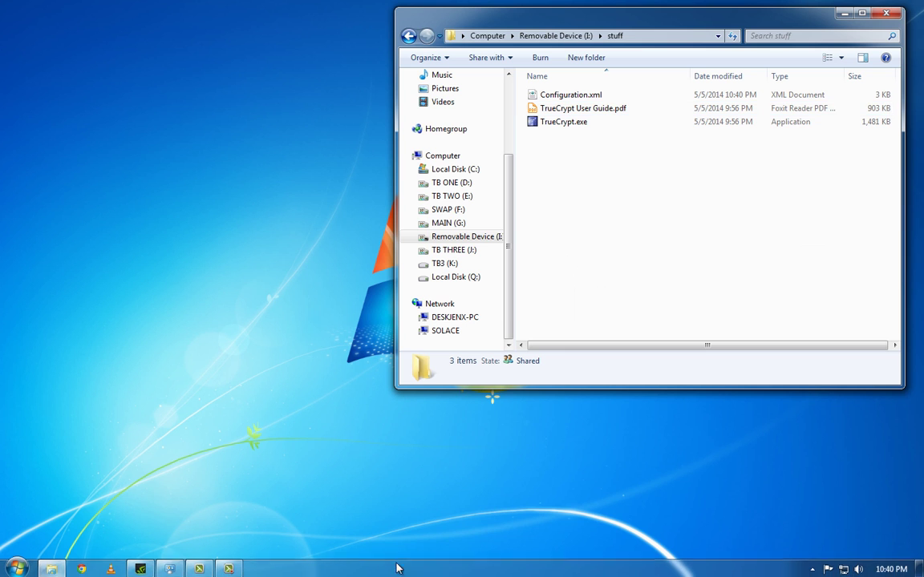
{"action": "double_click", "coordinate": [639, 123]}
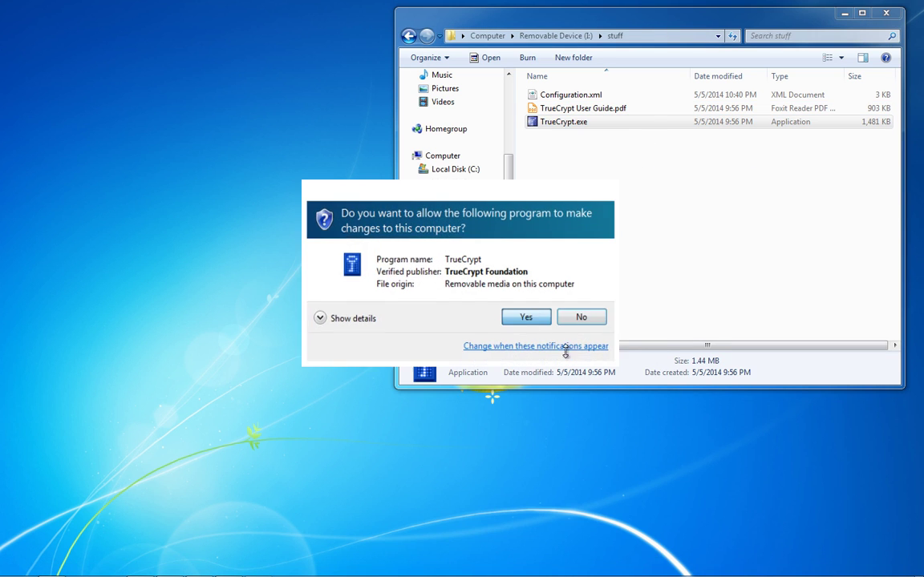
{"action": "left_click", "coordinate": [526, 317]}
{"action": "left_click_drag", "start_coordinate": [524, 142], "coordinate": [790, 259]}
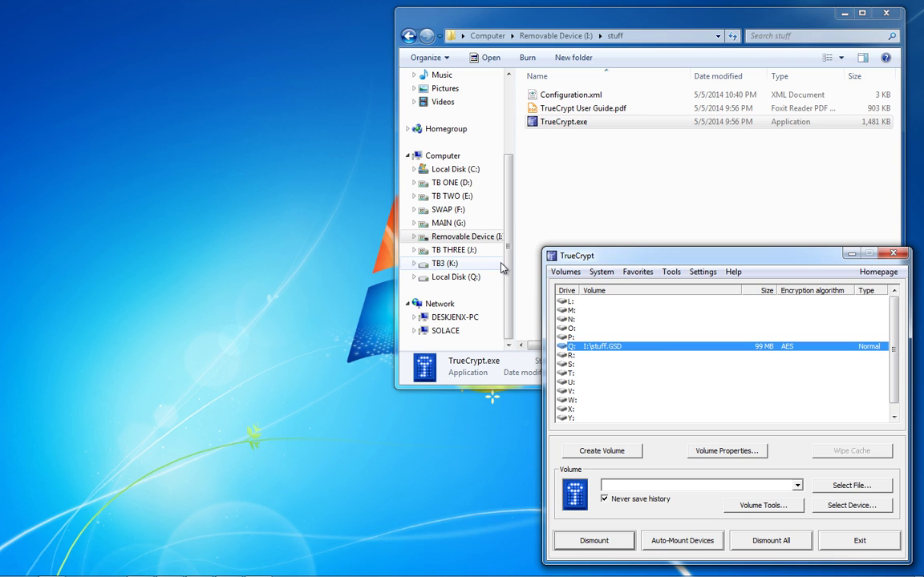
{"action": "right_click", "coordinate": [623, 354]}
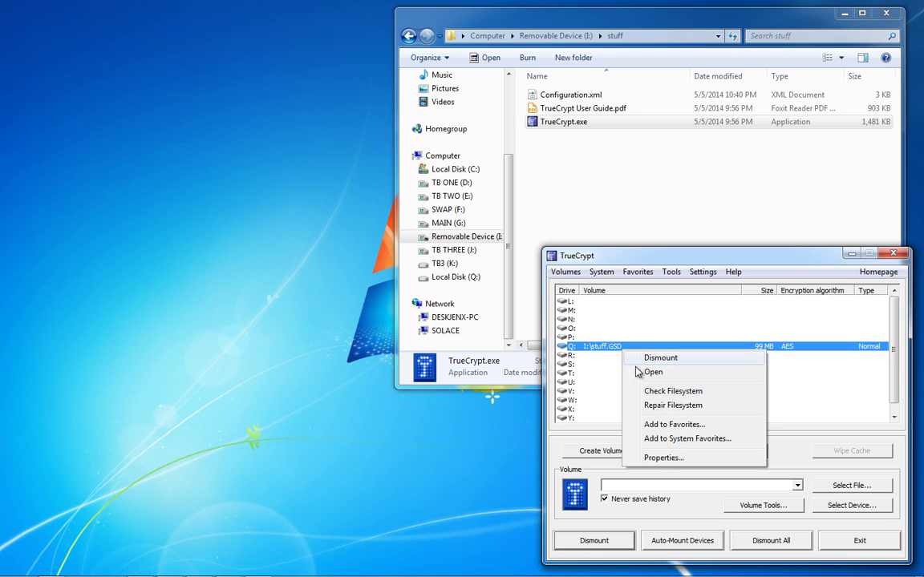
{"action": "left_click", "coordinate": [616, 382]}
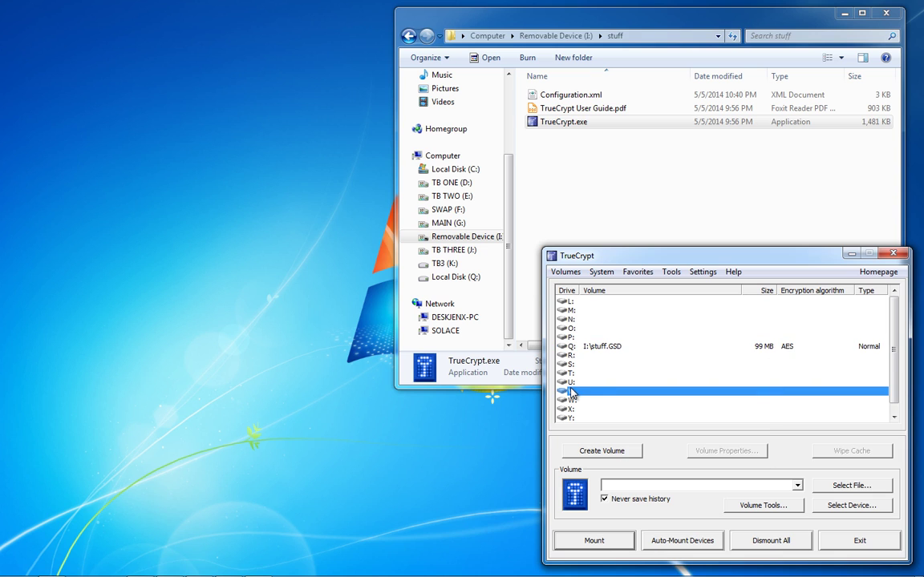
{"action": "left_click", "coordinate": [604, 348]}
{"action": "left_click", "coordinate": [16, 567]}
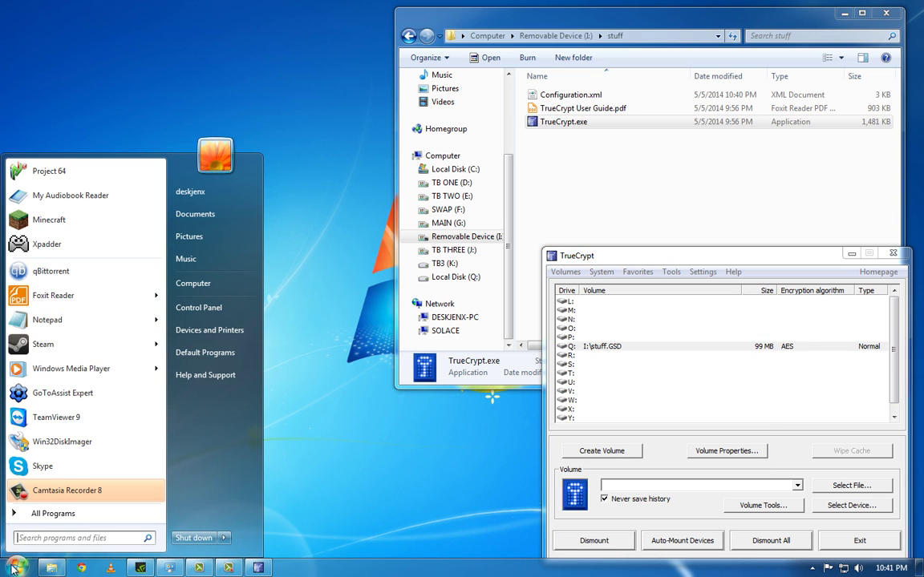
{"action": "left_click", "coordinate": [232, 284]}
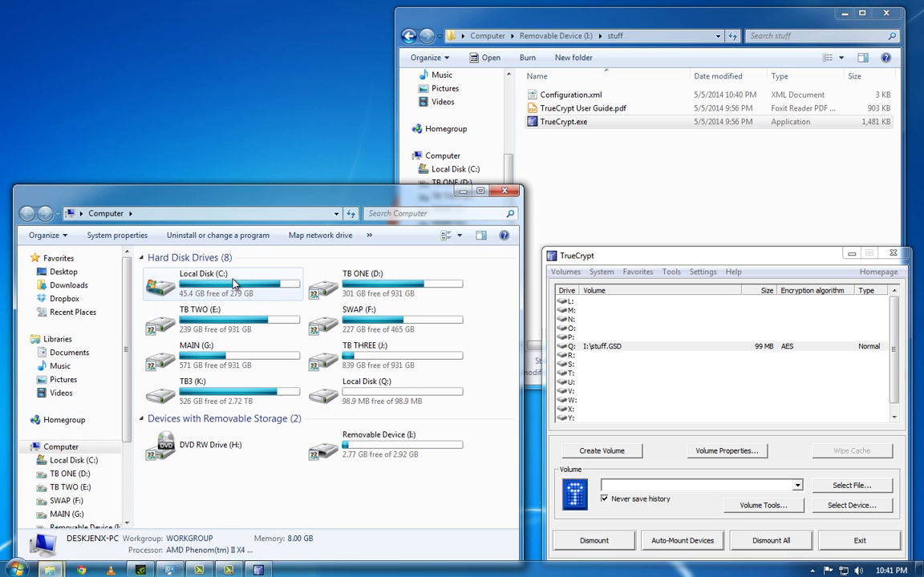
{"action": "left_click", "coordinate": [394, 391]}
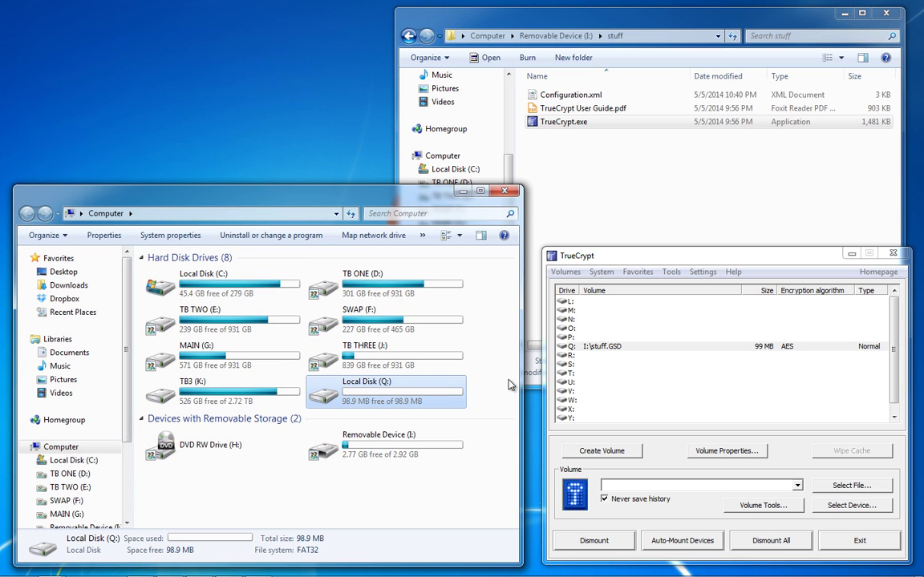
{"action": "left_click", "coordinate": [568, 348]}
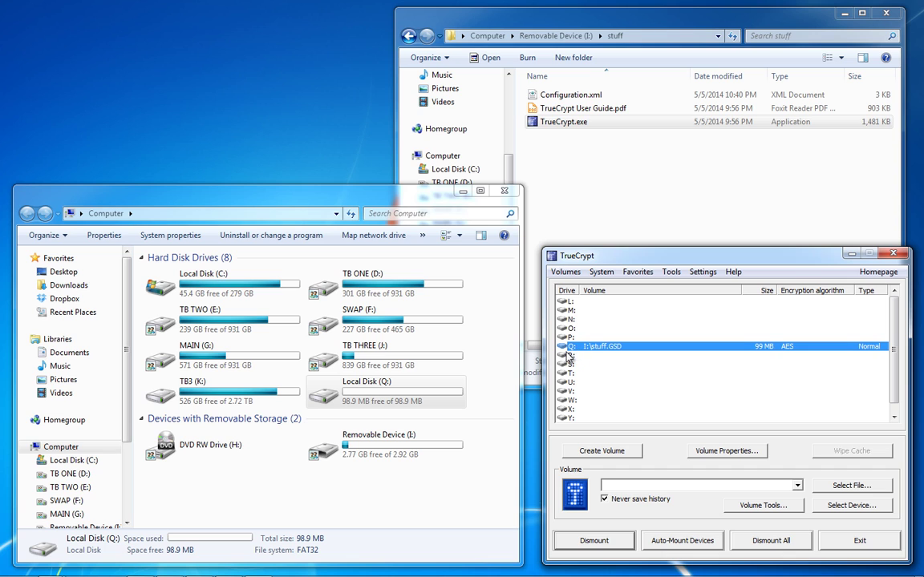
{"action": "double_click", "coordinate": [468, 407]}
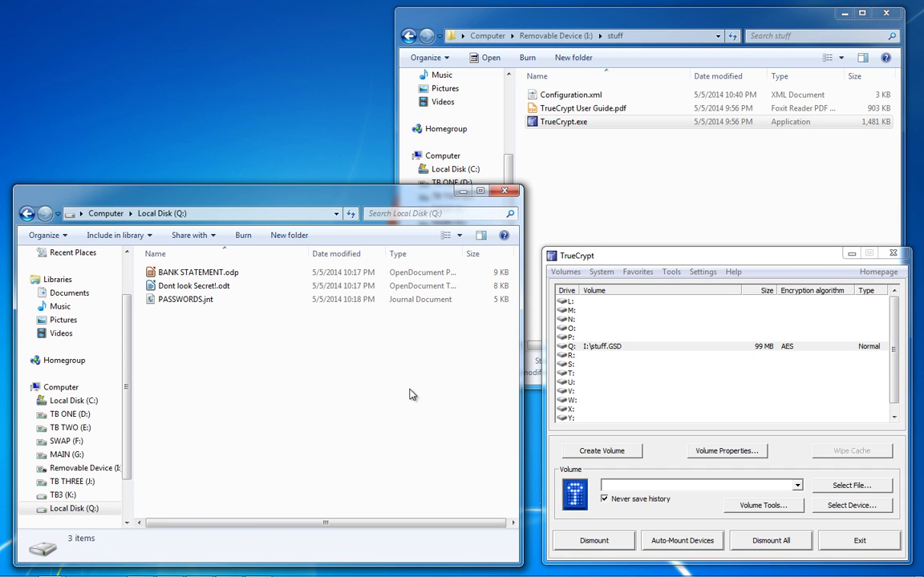
{"action": "left_click_drag", "start_coordinate": [261, 336], "coordinate": [239, 277]}
{"action": "left_click", "coordinate": [299, 313]}
{"action": "left_click", "coordinate": [505, 192]}
{"action": "left_click", "coordinate": [694, 380]}
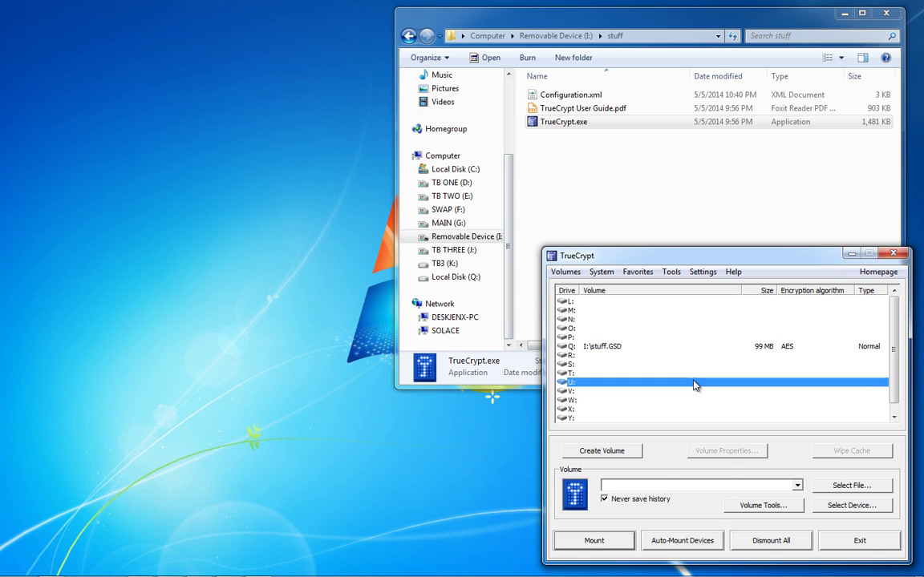
{"action": "left_click", "coordinate": [672, 338]}
{"action": "left_click", "coordinate": [674, 347]}
{"action": "right_click", "coordinate": [676, 351]}
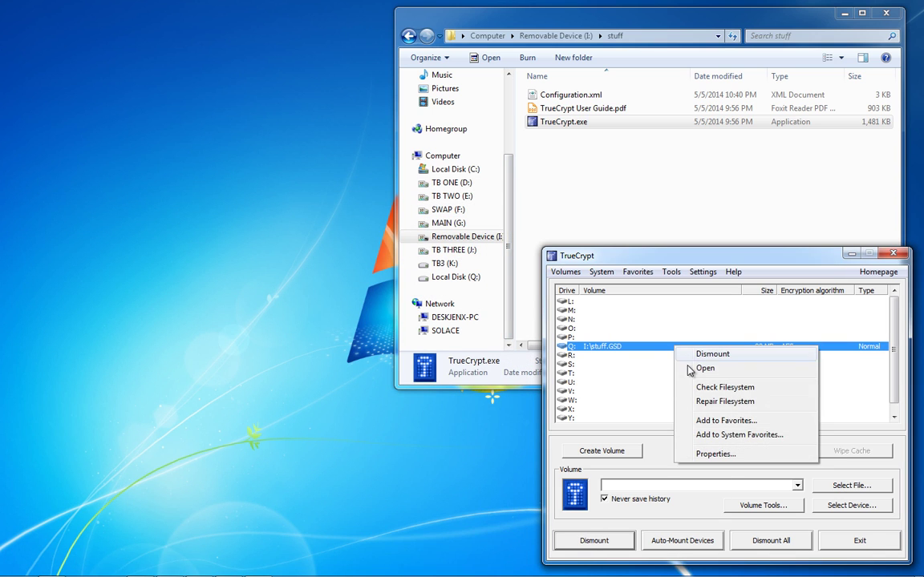
{"action": "left_click", "coordinate": [691, 371]}
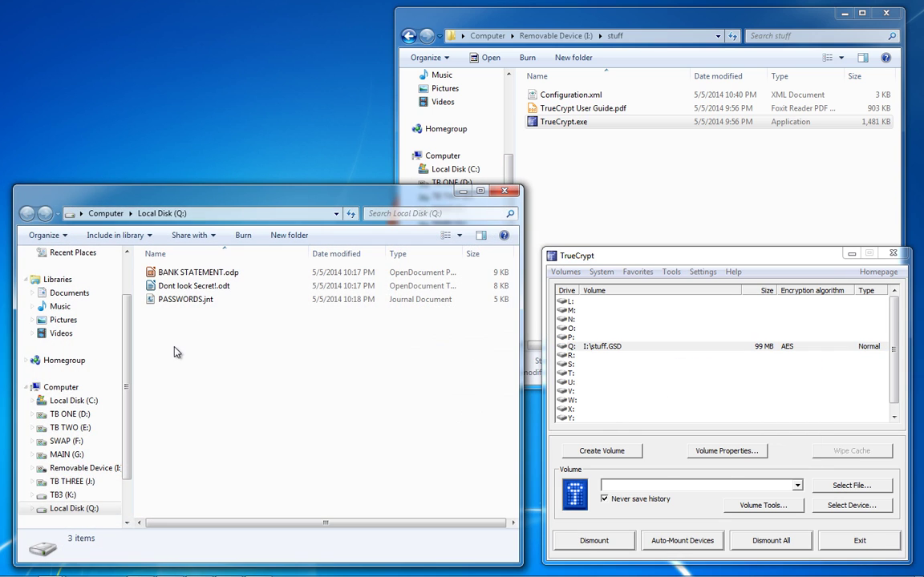
{"action": "left_click", "coordinate": [505, 191]}
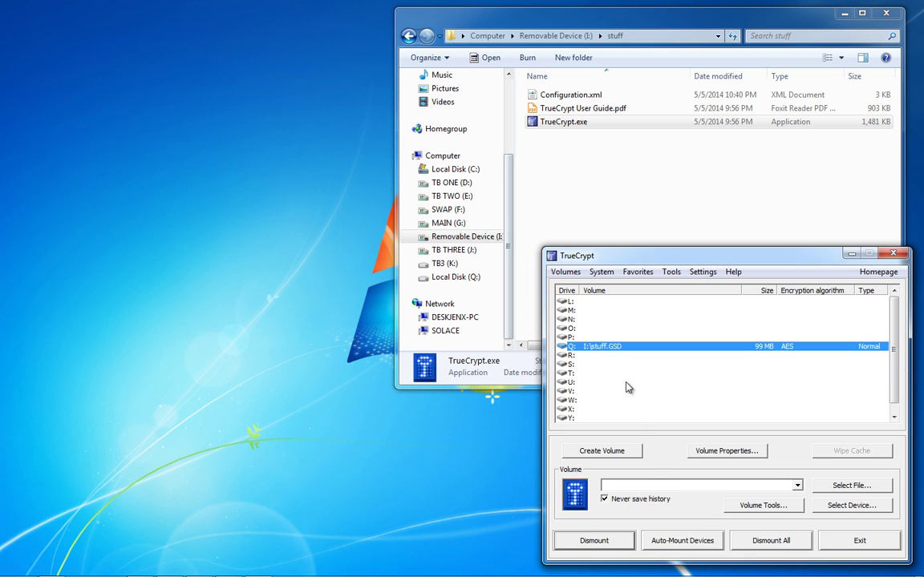
{"action": "left_click", "coordinate": [627, 382]}
{"action": "left_click", "coordinate": [630, 348]}
Select the mounted Q: volume in TrueCrypt and dismount stuff.GSD, leaving Q: empty
{"action": "left_click_drag", "start_coordinate": [541, 25], "coordinate": [154, 18]}
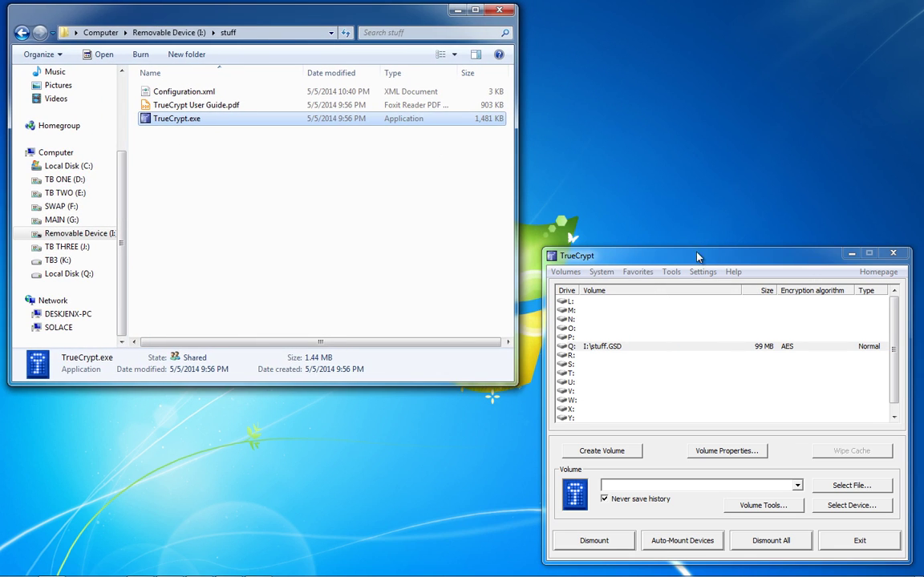
{"action": "left_click", "coordinate": [684, 356]}
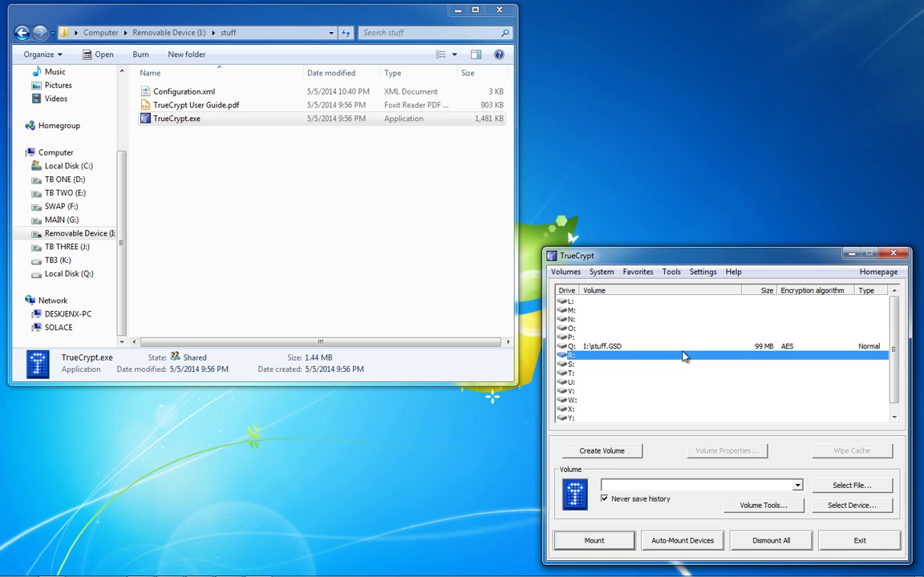
{"action": "left_click", "coordinate": [645, 347]}
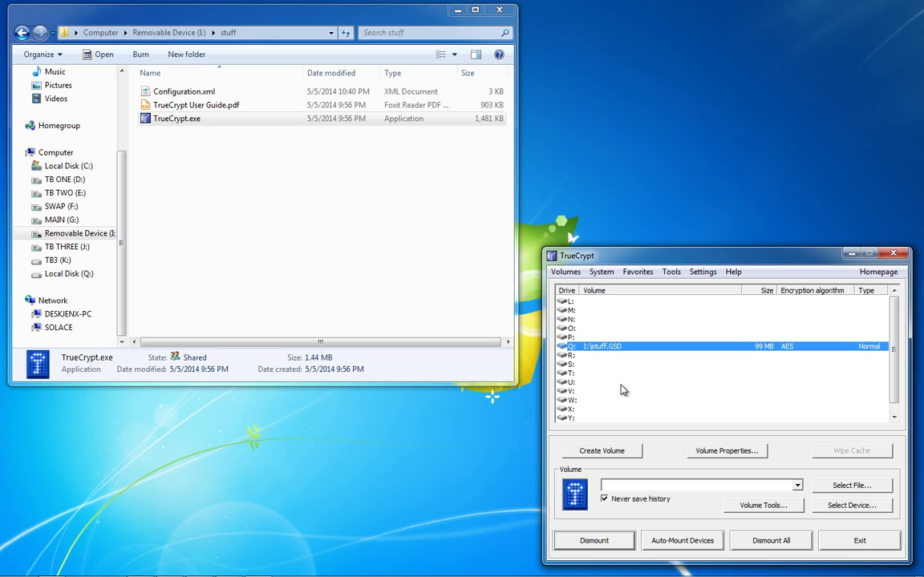
{"action": "left_click", "coordinate": [598, 392]}
{"action": "left_click", "coordinate": [572, 347]}
{"action": "left_click", "coordinate": [594, 542]}
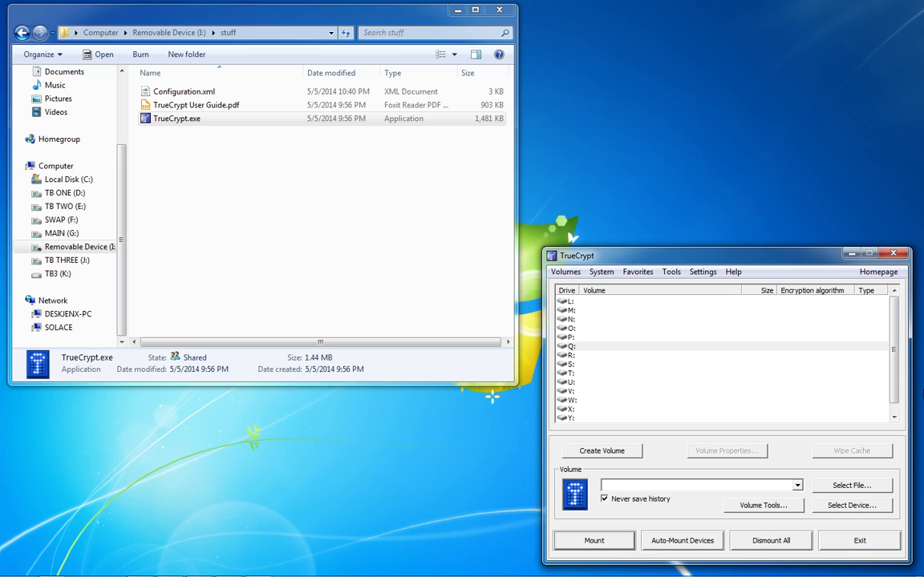
{"action": "left_click", "coordinate": [856, 346]}
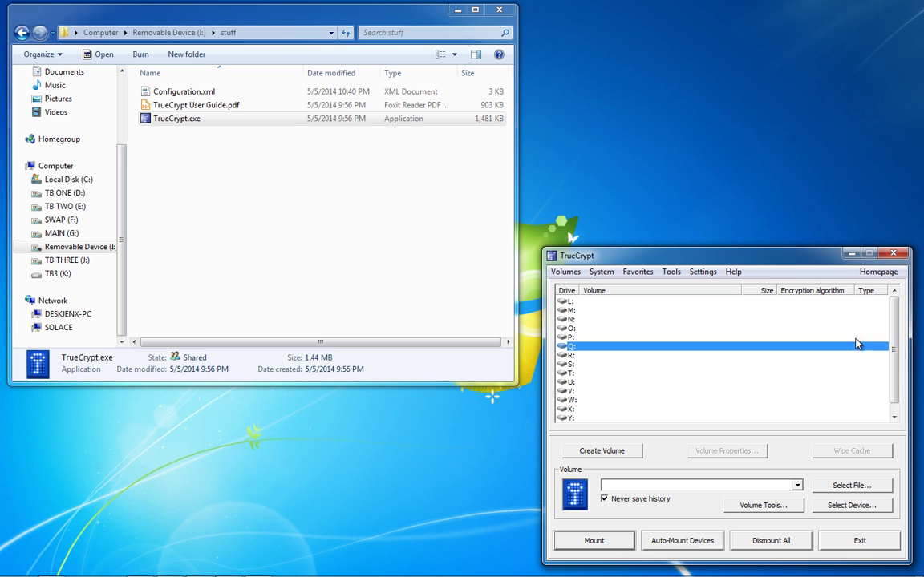
Close TrueCrypt and go up to the root of drive I: to check stuff.GSD
{"action": "left_click", "coordinate": [893, 255]}
{"action": "left_click", "coordinate": [263, 214]}
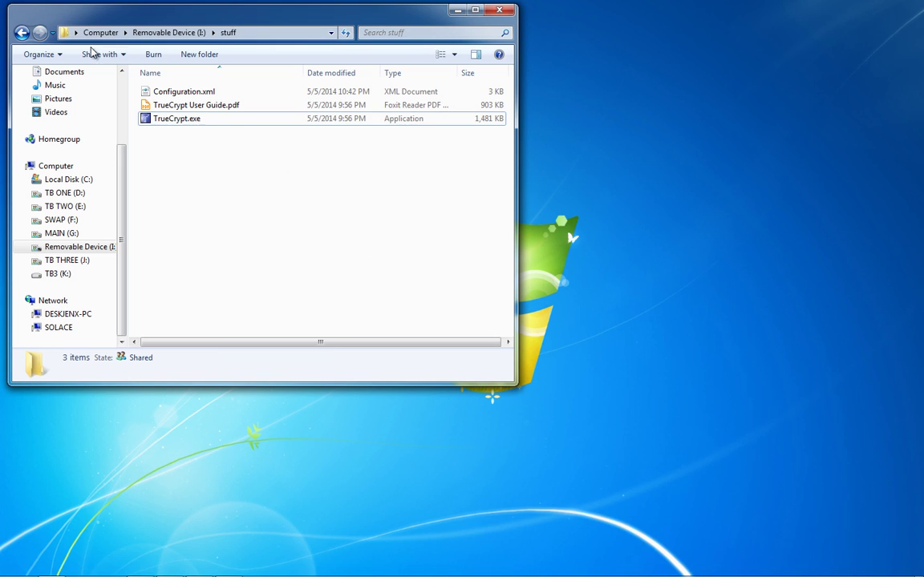
{"action": "left_click", "coordinate": [177, 36]}
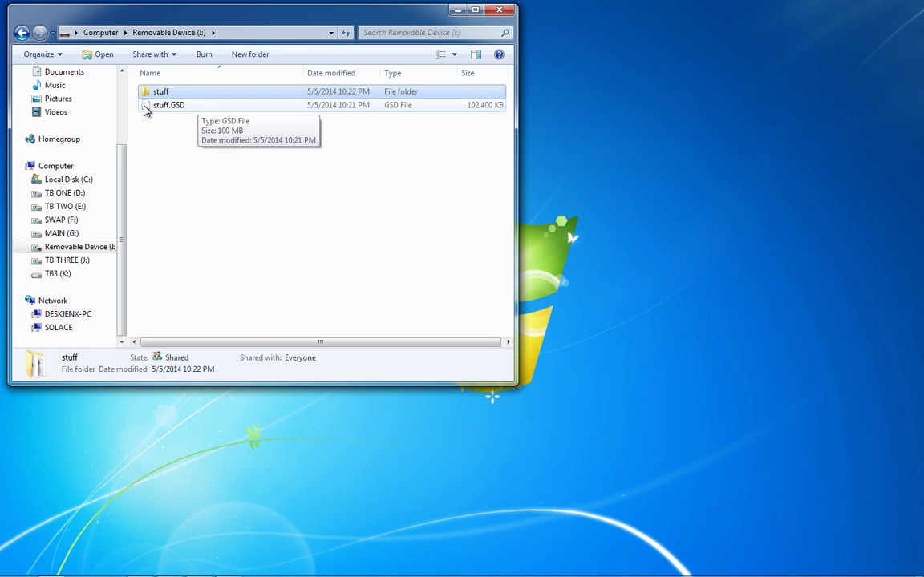
{"action": "left_click", "coordinate": [168, 105]}
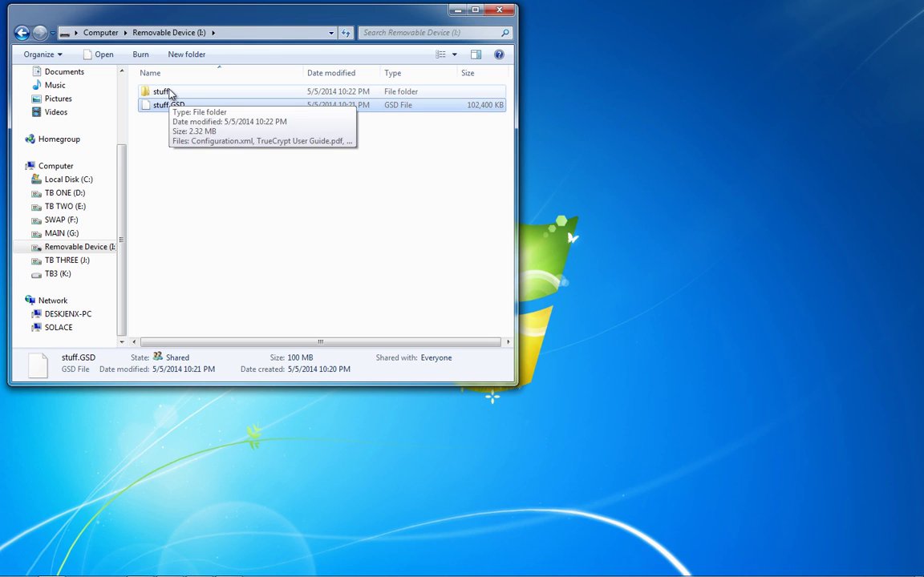
Open the stuff folder and review Configuration.xml and TrueCrypt.exe
{"action": "double_click", "coordinate": [171, 93]}
{"action": "left_click", "coordinate": [171, 93]}
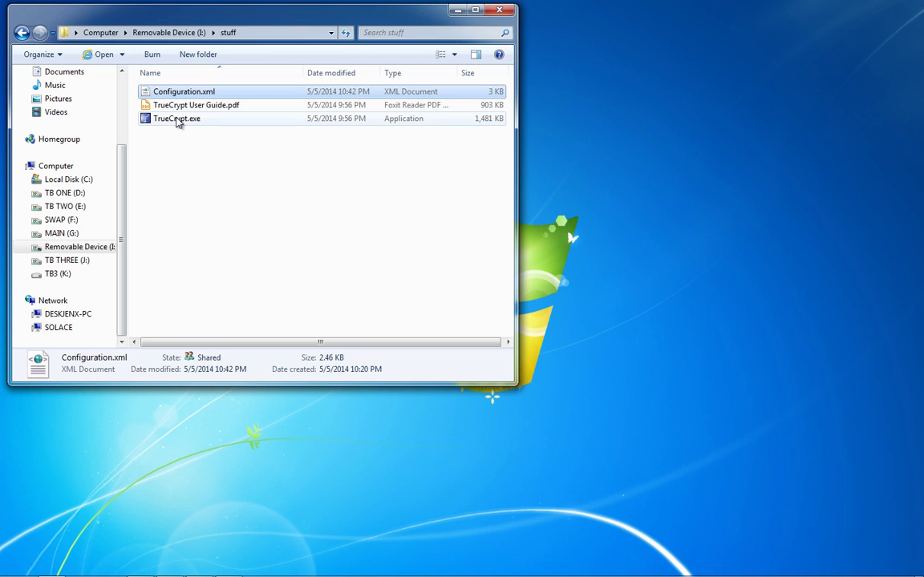
{"action": "left_click", "coordinate": [177, 120]}
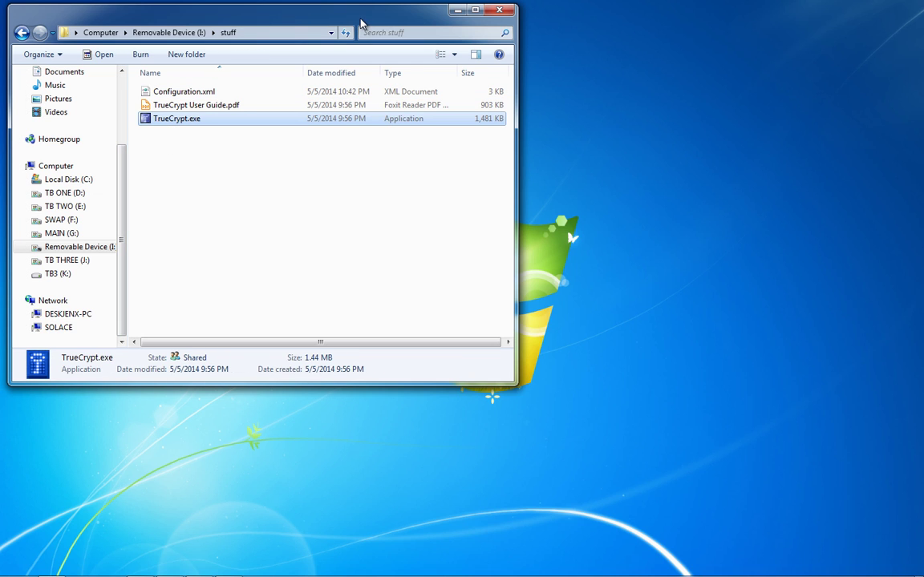
{"action": "left_click", "coordinate": [326, 183]}
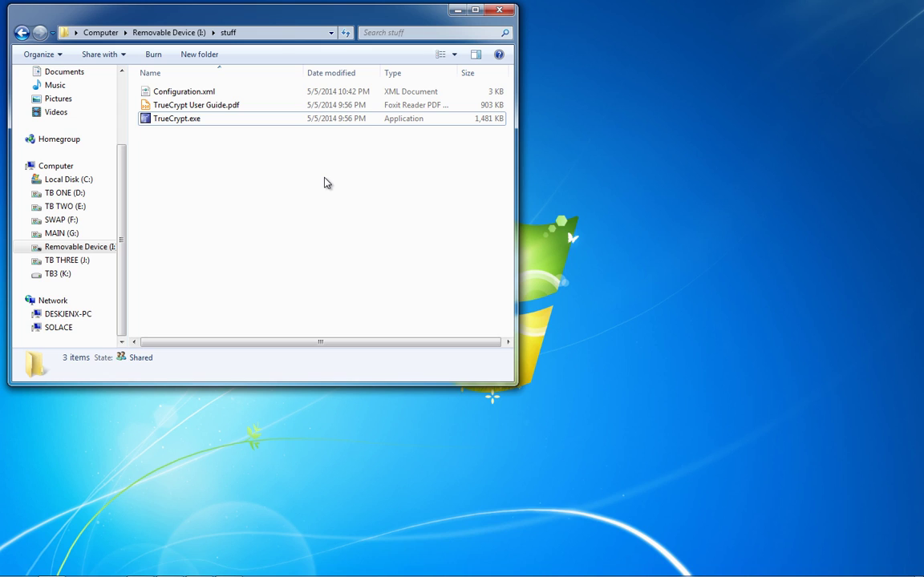
Start the portable TrueCrypt from the stuff folder and choose I:\stuff.GSD as the volume file
{"action": "double_click", "coordinate": [218, 122]}
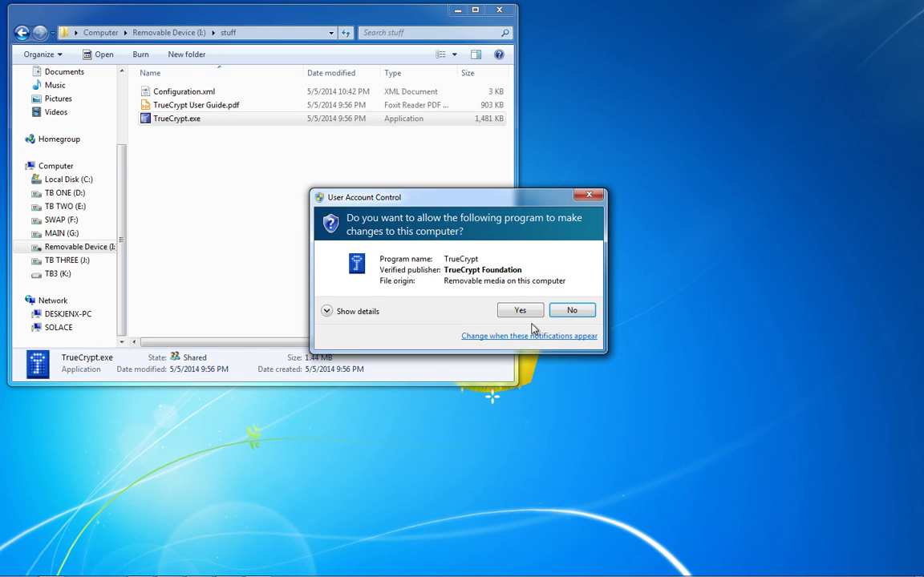
{"action": "left_click", "coordinate": [521, 311]}
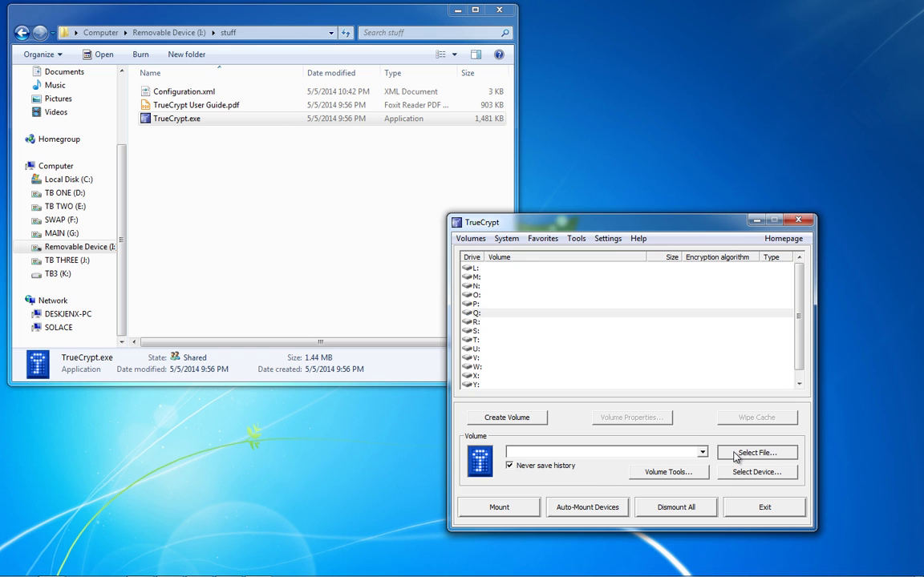
{"action": "left_click", "coordinate": [737, 455]}
{"action": "left_click_drag", "start_coordinate": [652, 228], "coordinate": [271, 271]}
{"action": "left_click", "coordinate": [172, 284]}
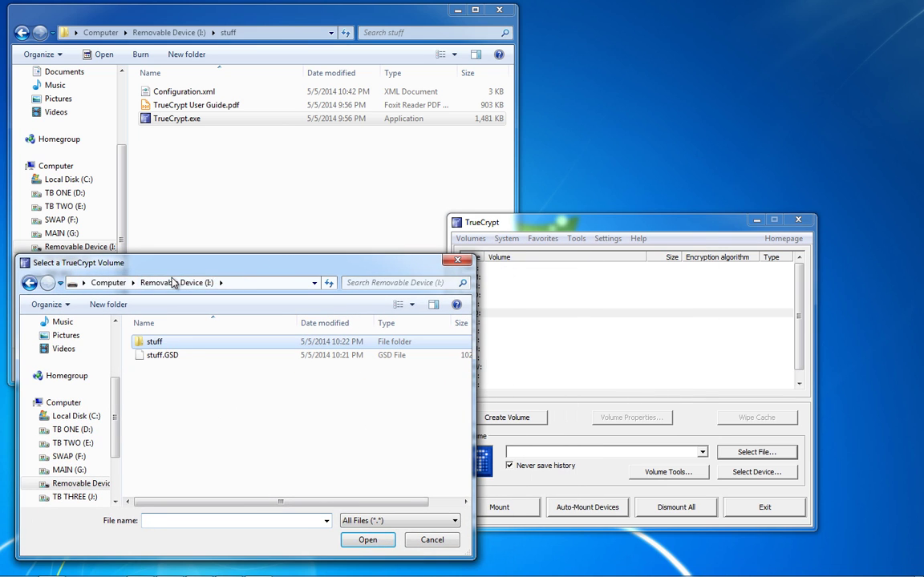
{"action": "left_click", "coordinate": [197, 356]}
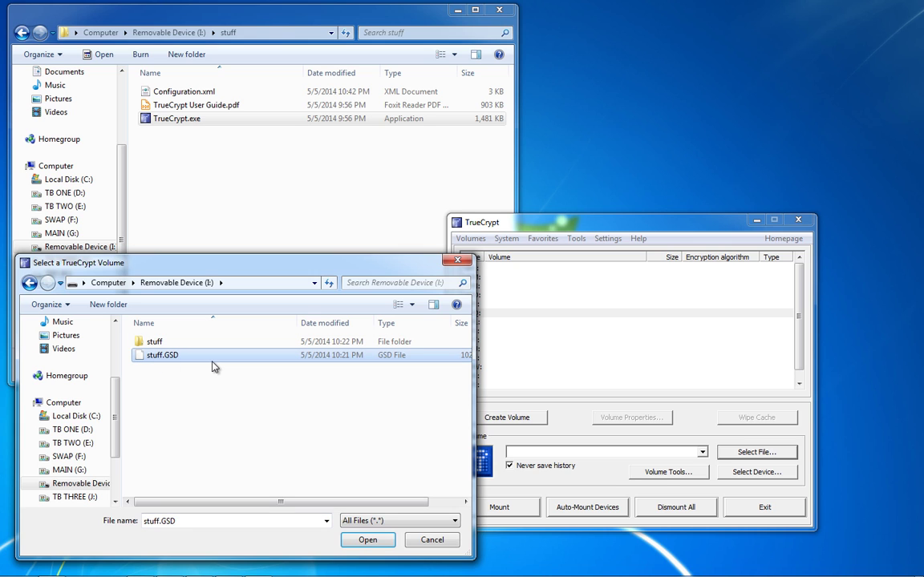
{"action": "left_click", "coordinate": [382, 544]}
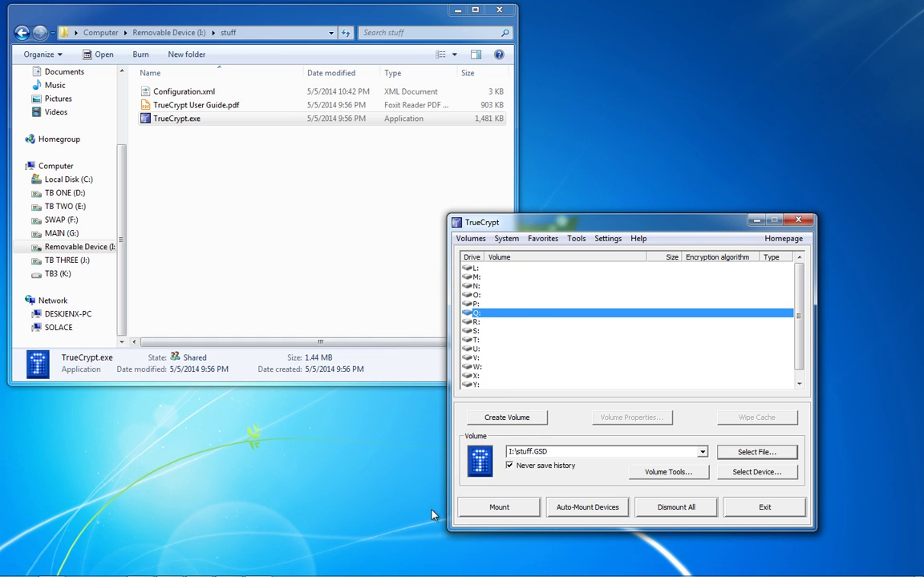
{"action": "left_click", "coordinate": [508, 452]}
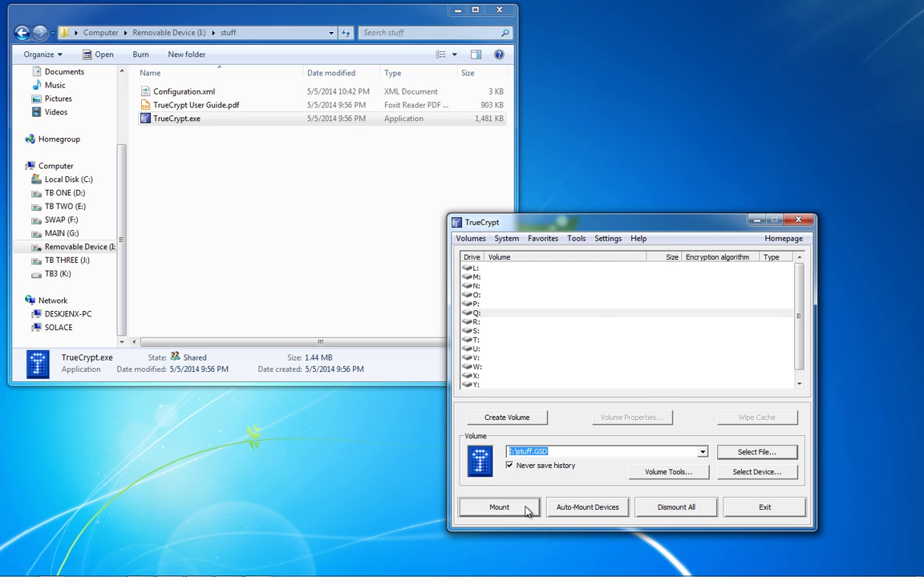
Mount I:\stuff.GSD as Q: by entering the volume password with Display password ticked
{"action": "left_click", "coordinate": [499, 508]}
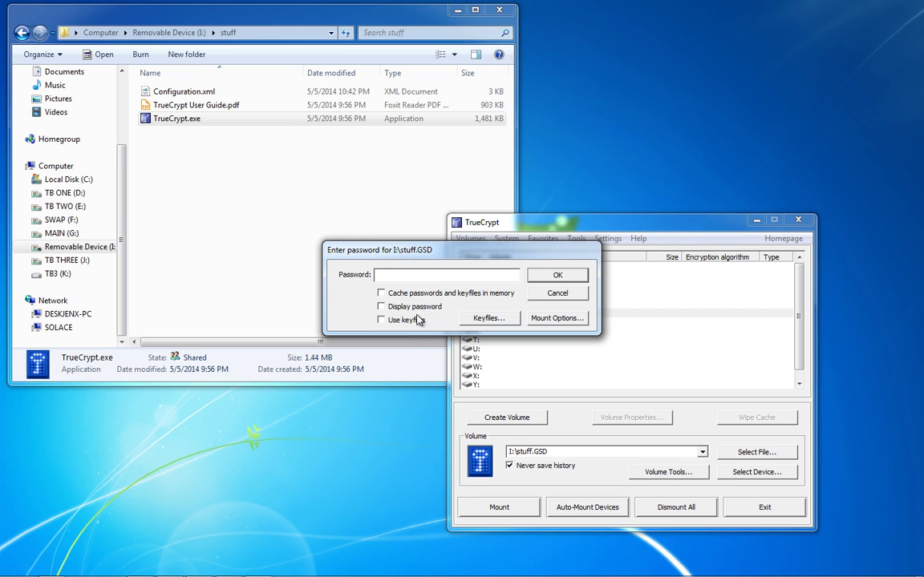
{"action": "left_click", "coordinate": [415, 307]}
{"action": "left_click", "coordinate": [536, 281]}
{"action": "left_click", "coordinate": [567, 315]}
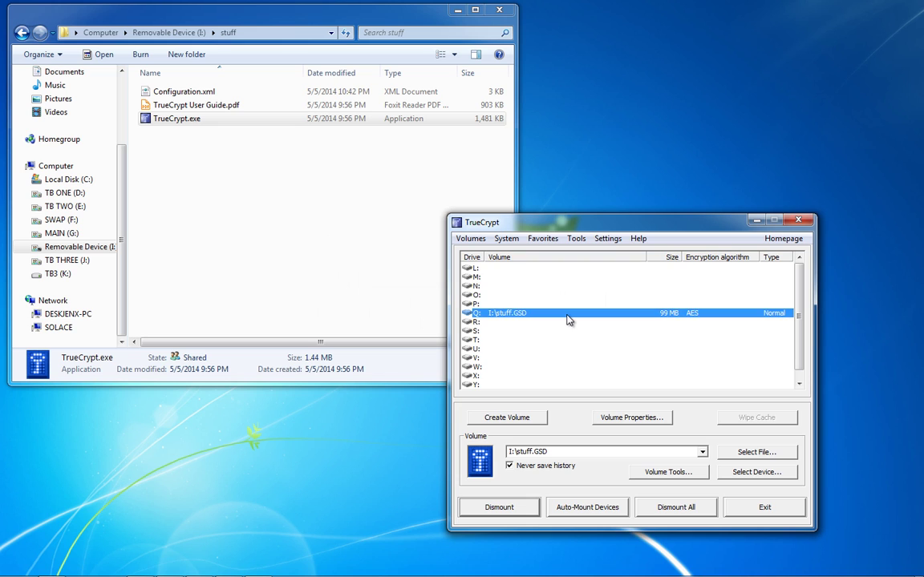
{"action": "left_click", "coordinate": [333, 248]}
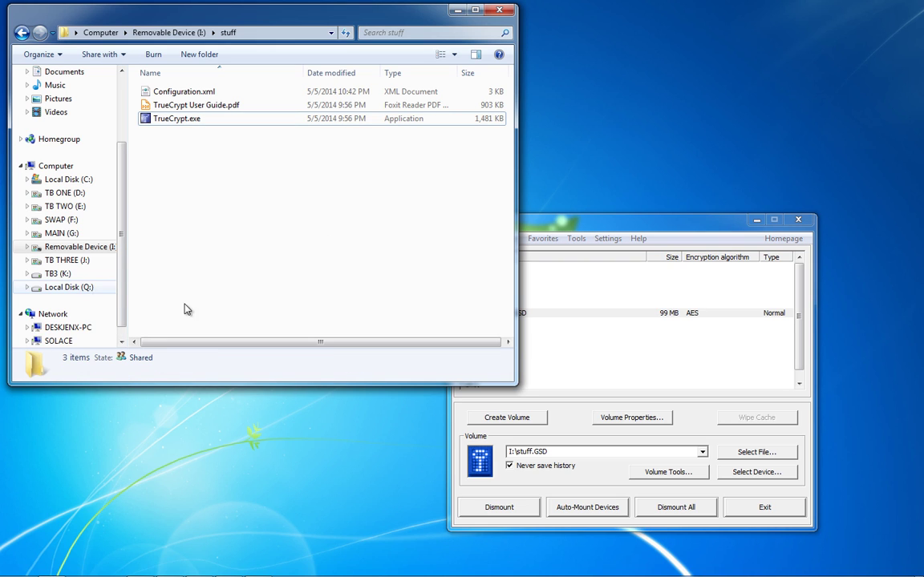
{"action": "left_click", "coordinate": [561, 326]}
{"action": "left_click", "coordinate": [545, 312]}
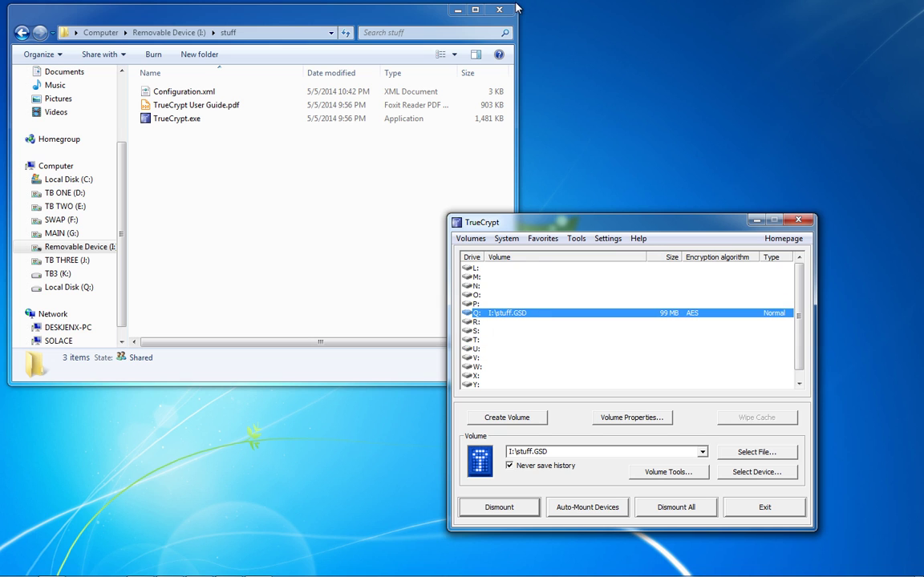
Minimize the stuff folder and open the mounted Q: volume from TrueCrypt's context menu
{"action": "left_click", "coordinate": [458, 10]}
{"action": "right_click", "coordinate": [541, 312]}
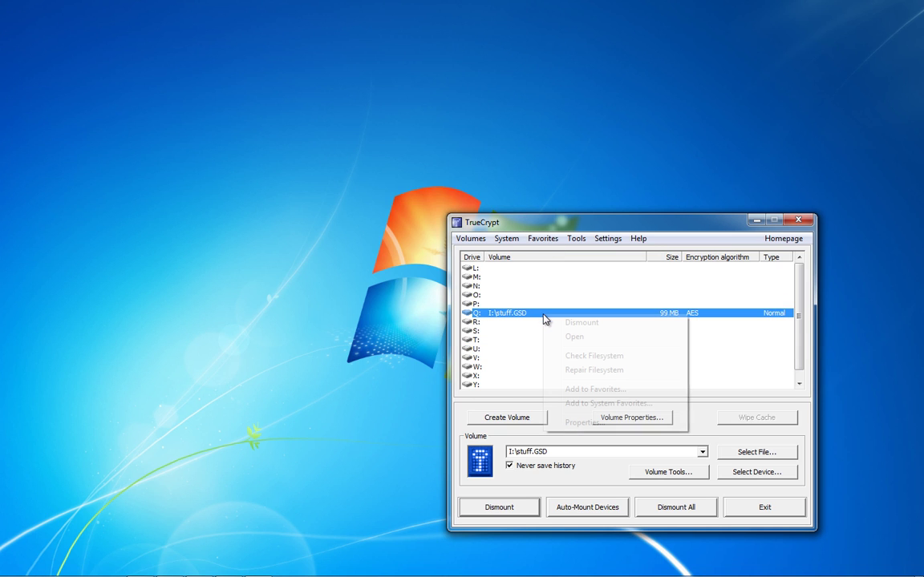
{"action": "left_click", "coordinate": [574, 337]}
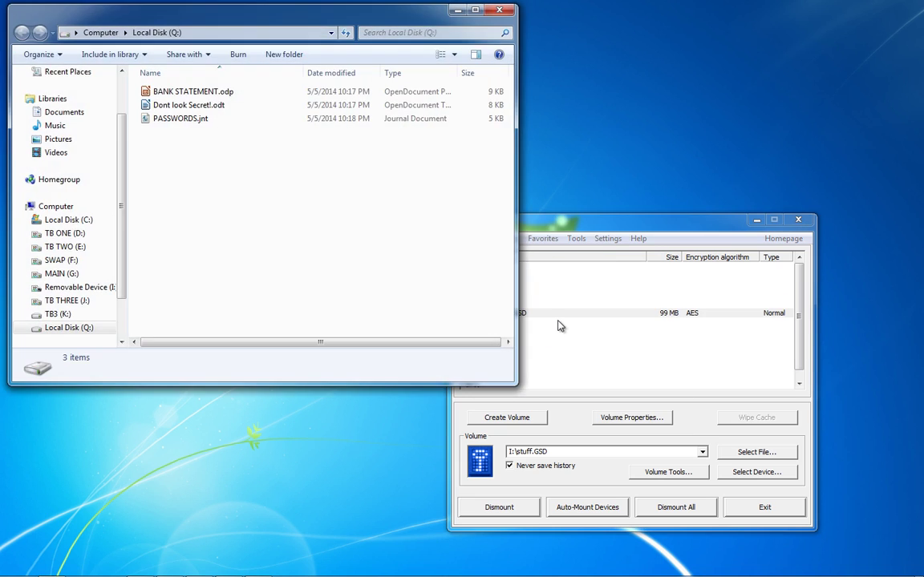
{"action": "right_click", "coordinate": [562, 320]}
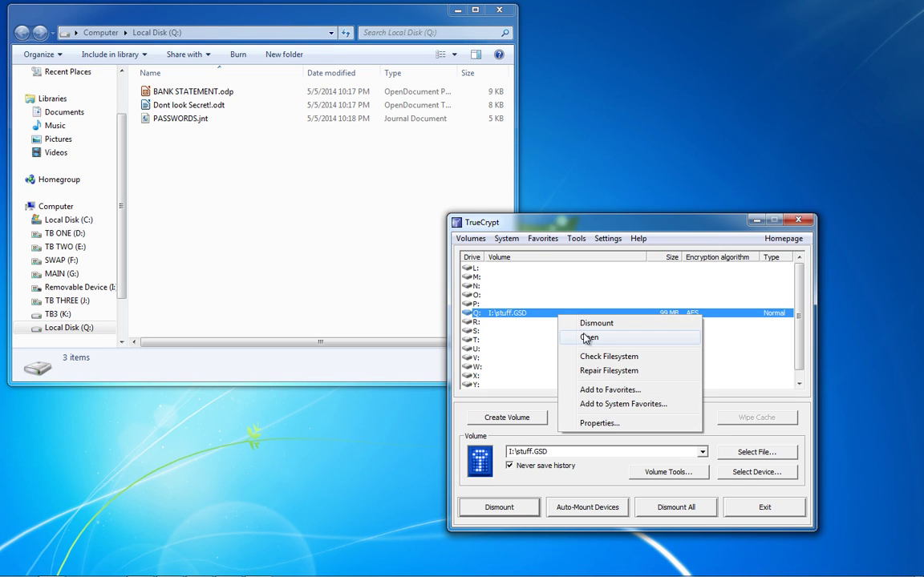
{"action": "left_click", "coordinate": [588, 337]}
Inspect BANK STATEMENT.odp, Dont look Secret!.odt and PASSWORDS.jnt on Q:, then close the window
{"action": "left_click_drag", "start_coordinate": [246, 134], "coordinate": [217, 90]}
{"action": "left_click", "coordinate": [211, 158]}
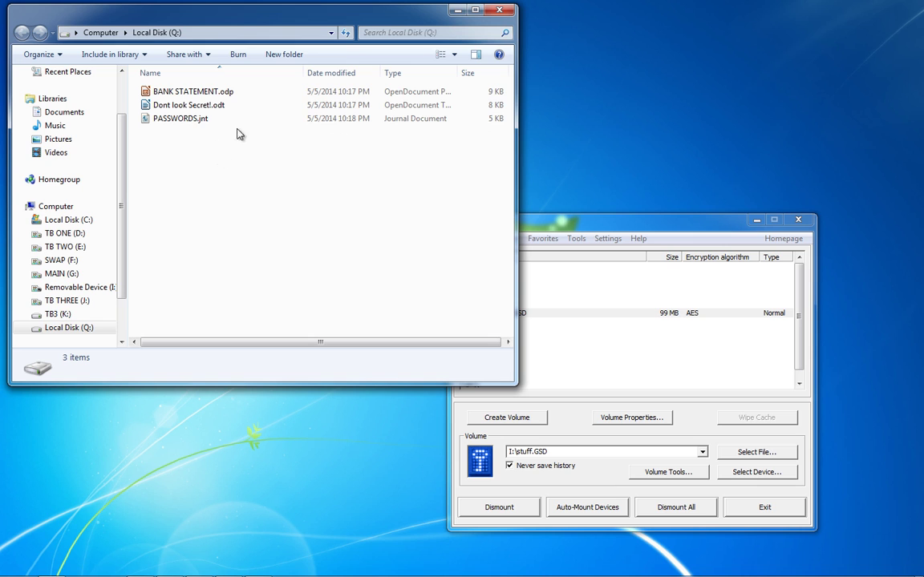
{"action": "left_click", "coordinate": [192, 91]}
{"action": "left_click", "coordinate": [191, 121]}
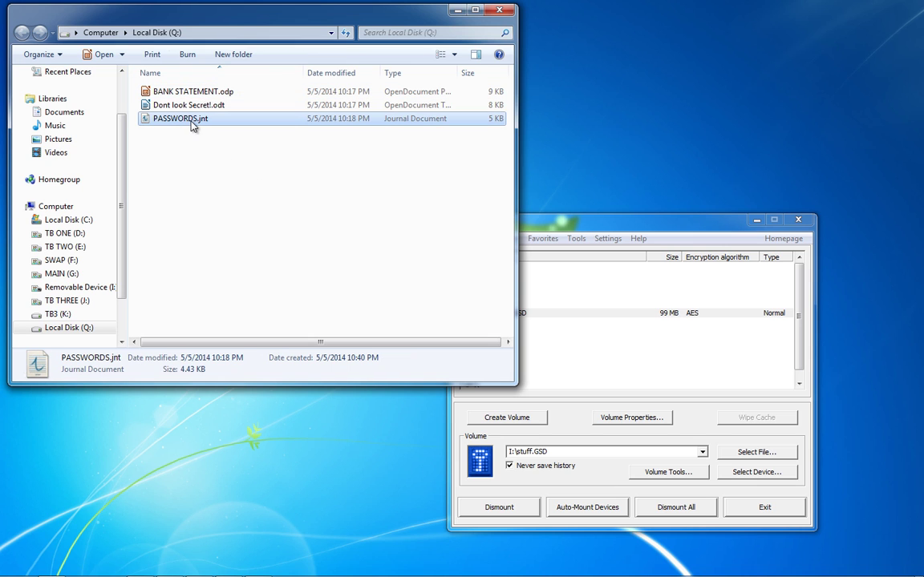
{"action": "left_click", "coordinate": [500, 11]}
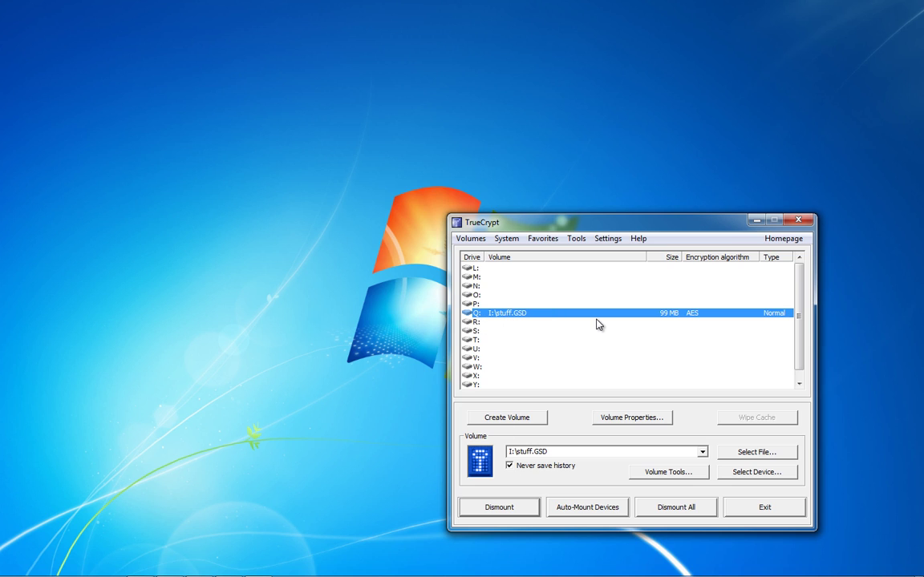
Dismount Q:, confirm in Computer that the drive is gone, then close TrueCrypt
{"action": "left_click", "coordinate": [519, 507]}
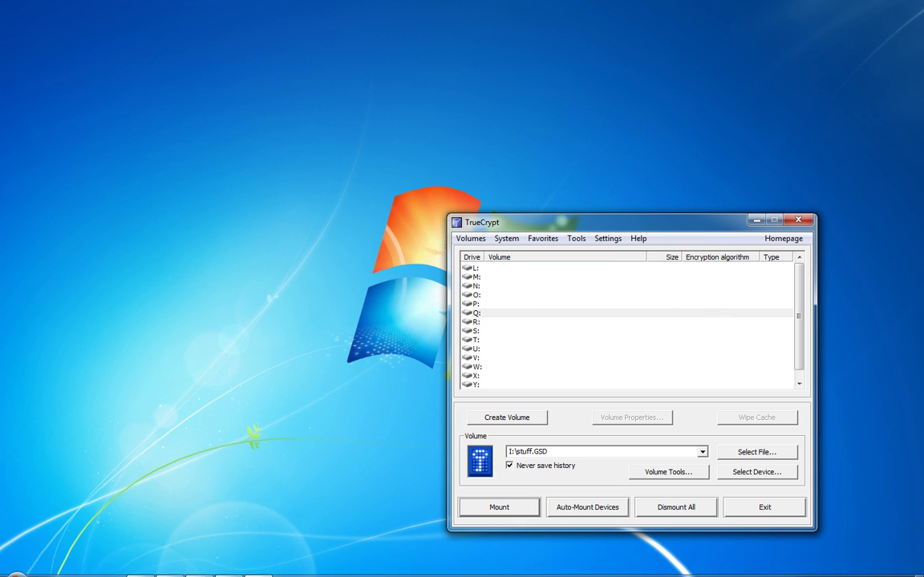
{"action": "left_click", "coordinate": [16, 568]}
{"action": "left_click", "coordinate": [196, 286]}
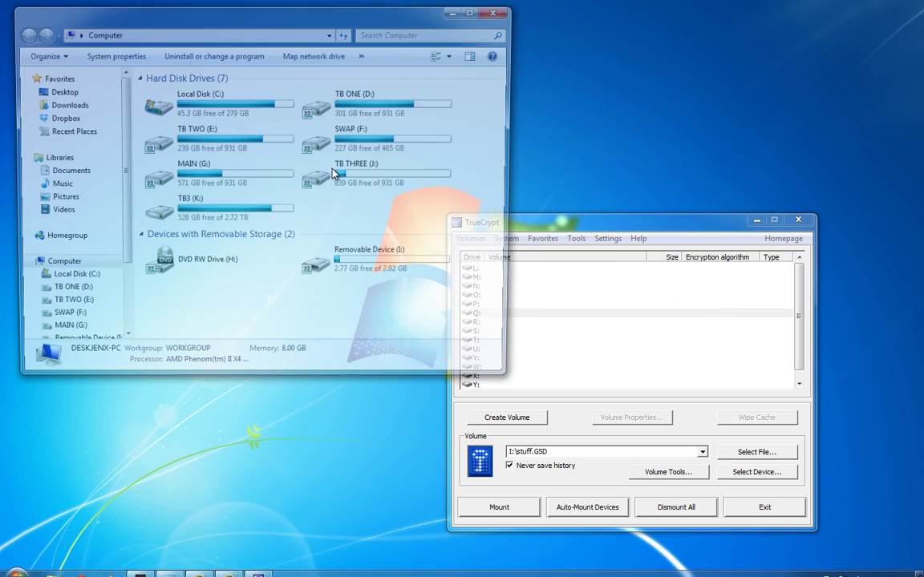
{"action": "scroll", "coordinate": [125, 183], "scroll_direction": "down", "scroll_amount": 3}
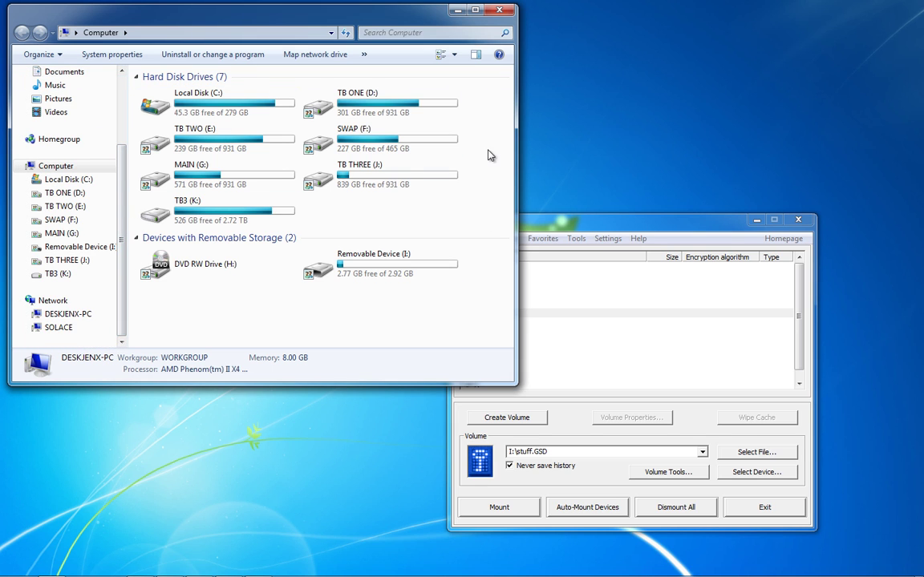
{"action": "left_click", "coordinate": [499, 9]}
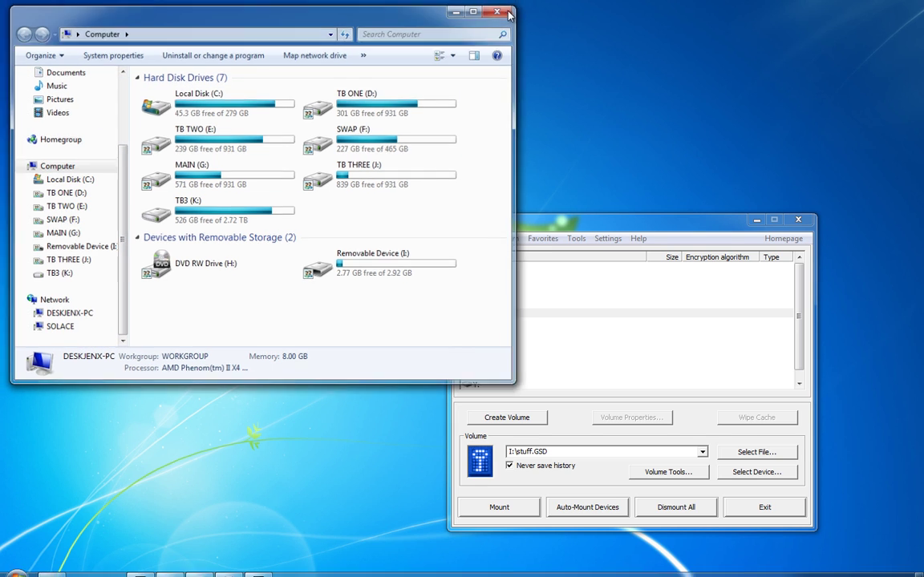
{"action": "left_click", "coordinate": [797, 221]}
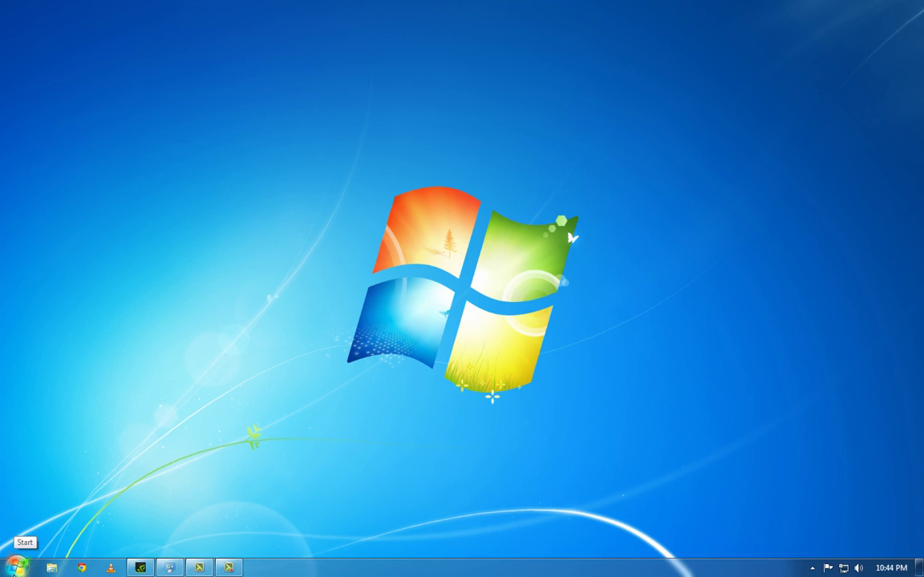
Open Removable Device (I:) from Computer, delete the stuff folder and stuff.GSD, and close Explorer
{"action": "left_click", "coordinate": [16, 568]}
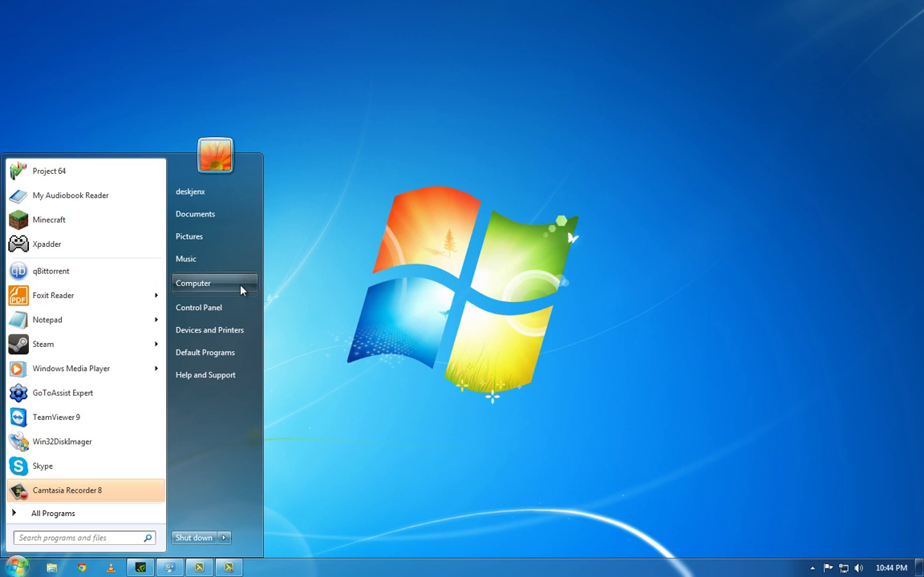
{"action": "left_click", "coordinate": [241, 287]}
{"action": "double_click", "coordinate": [416, 263]}
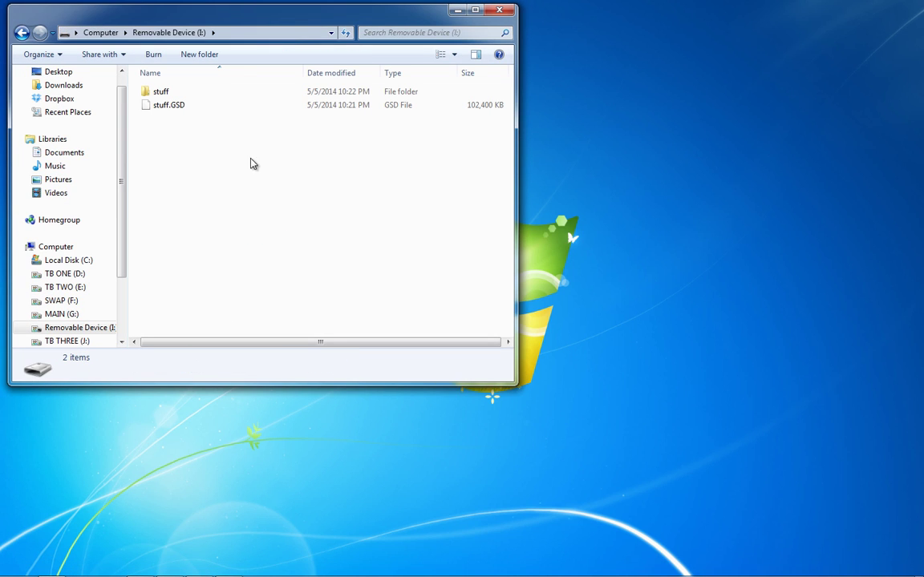
{"action": "left_click_drag", "start_coordinate": [232, 132], "coordinate": [184, 91]}
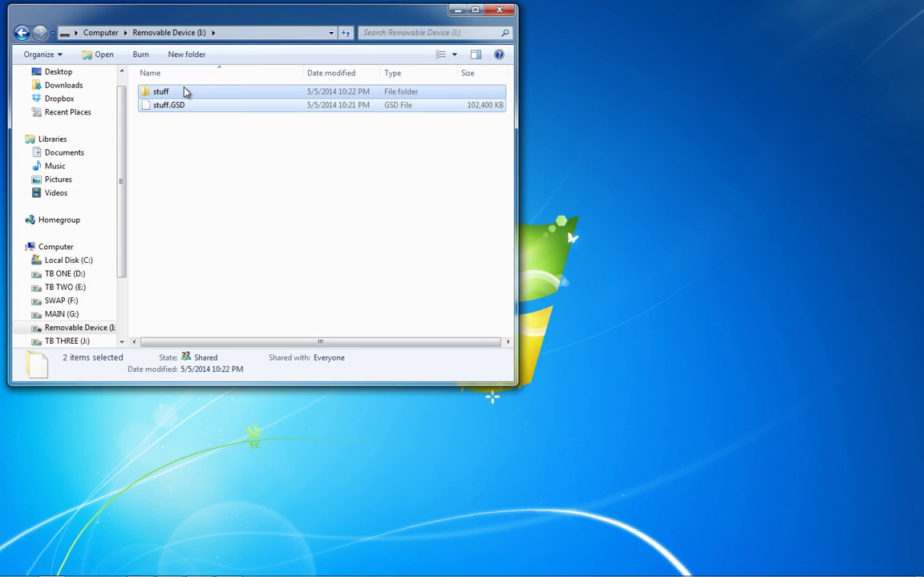
{"action": "key", "text": "Delete"}
{"action": "key", "text": "Return"}
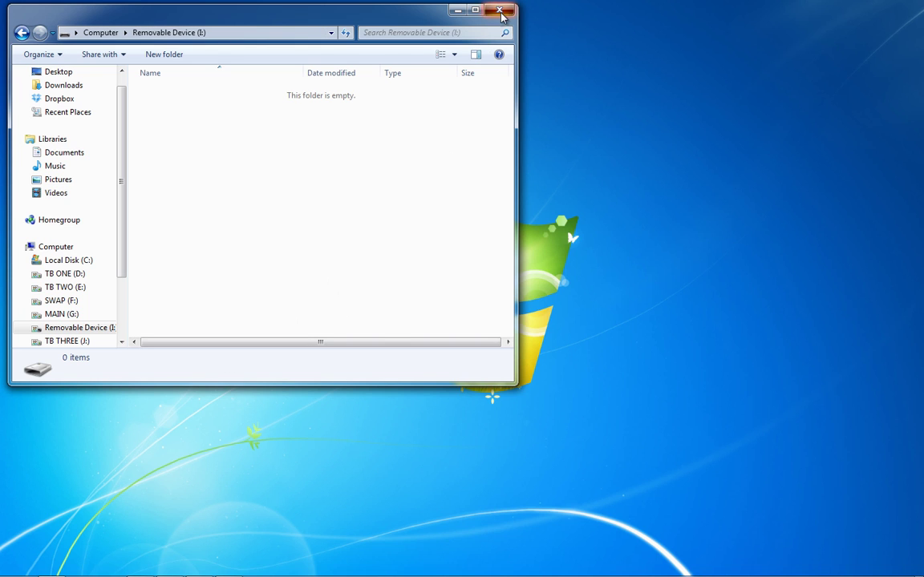
{"action": "left_click", "coordinate": [499, 11]}
Launch Chrome, close the extra tabs, and go to google.com
{"action": "mouse_move", "coordinate": [72, 572]}
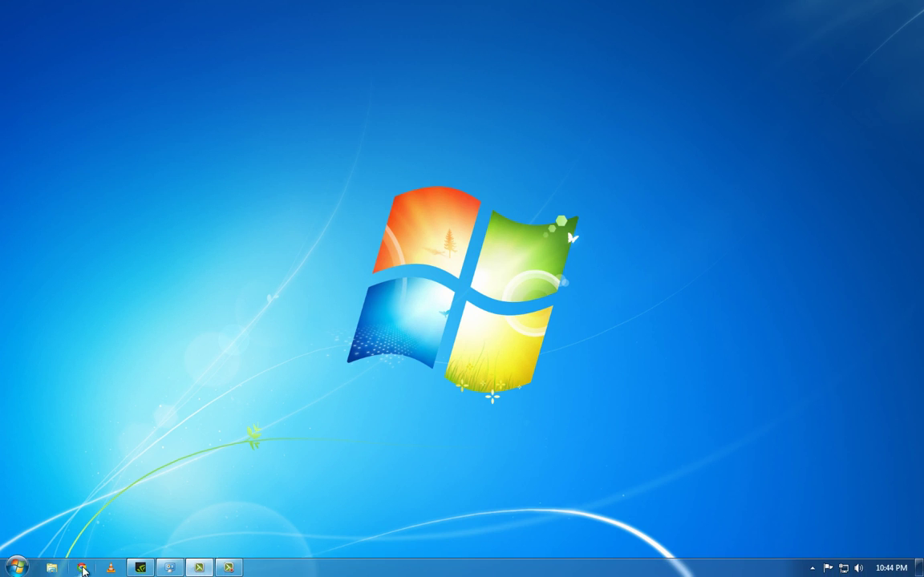
{"action": "left_click", "coordinate": [81, 568]}
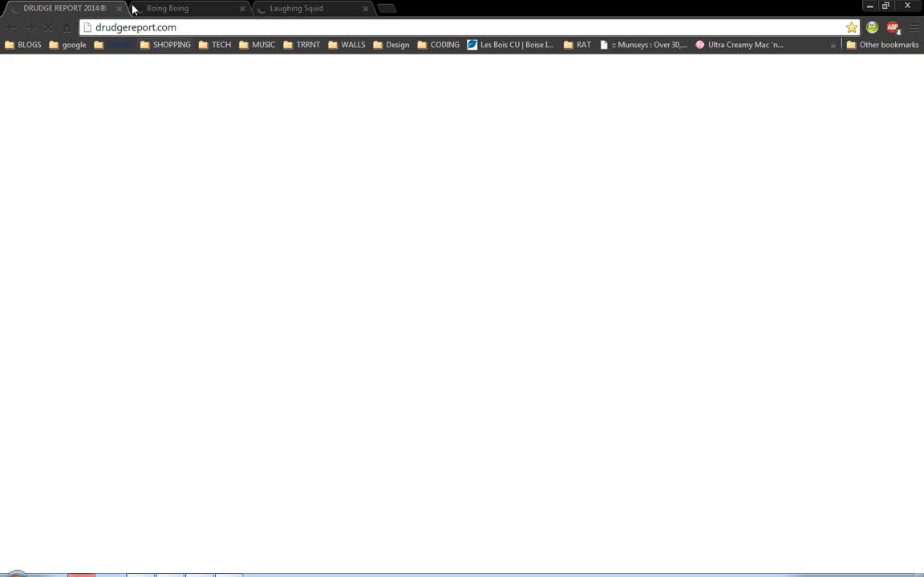
{"action": "left_click", "coordinate": [119, 8]}
{"action": "left_click", "coordinate": [119, 8]}
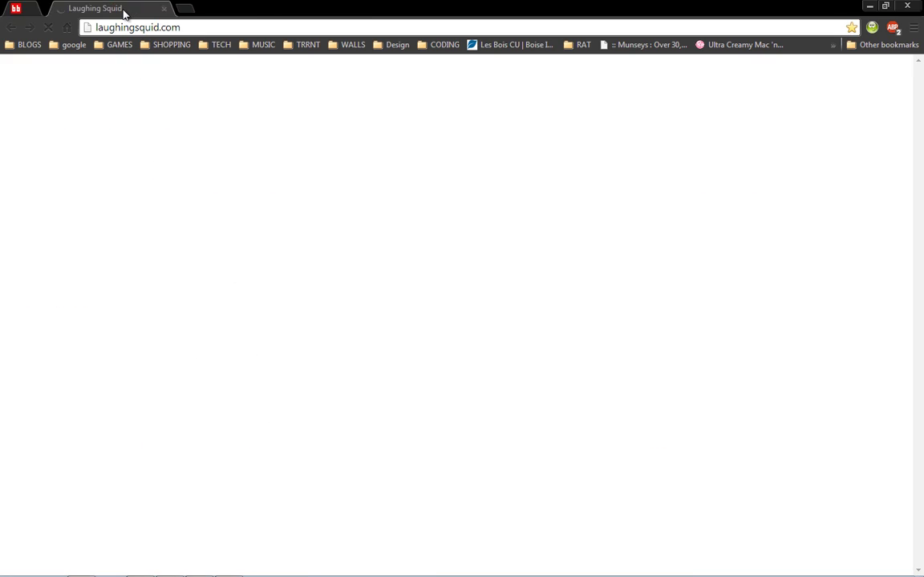
{"action": "left_click", "coordinate": [120, 28]}
{"action": "type", "text": "google.com"}
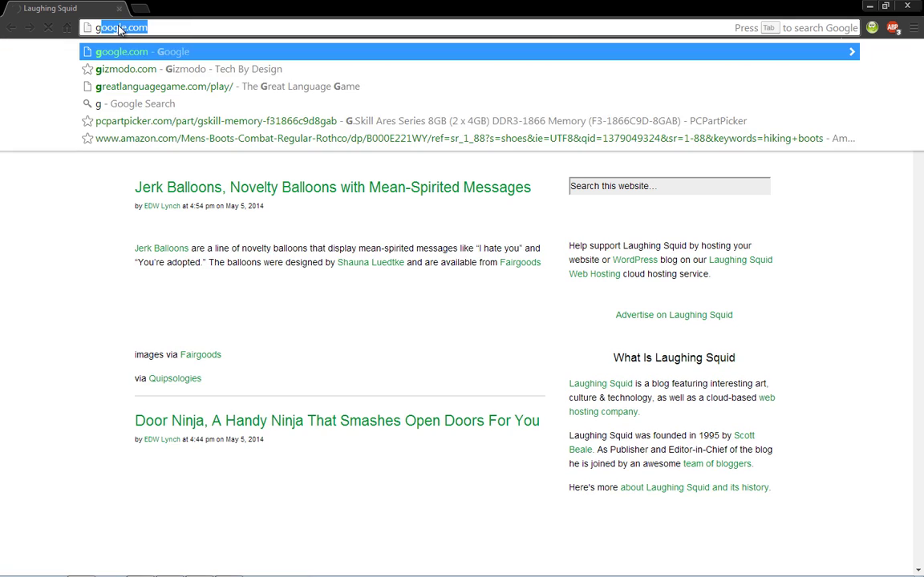
{"action": "key", "text": "Return"}
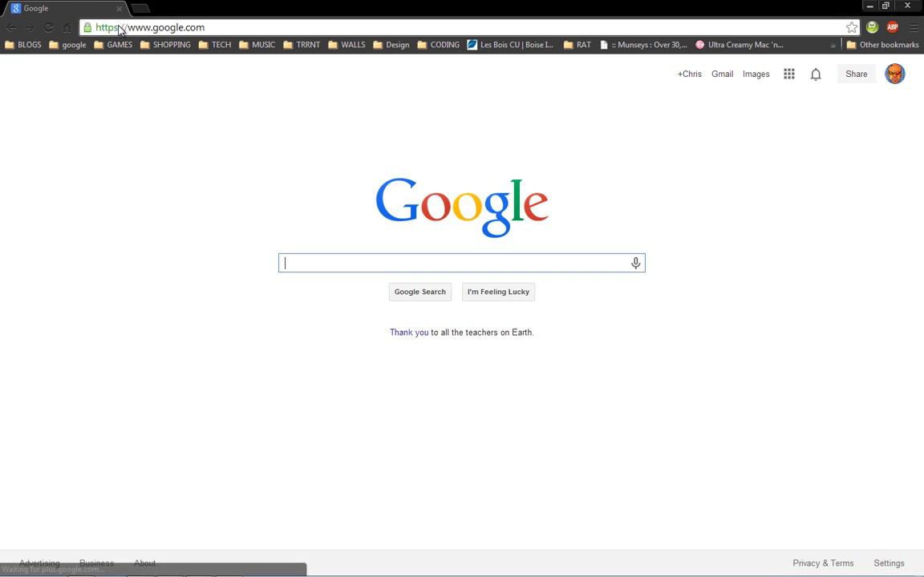
Search Google for truecrypt and open the official truecrypt.org site
{"action": "type", "text": "tryue"}
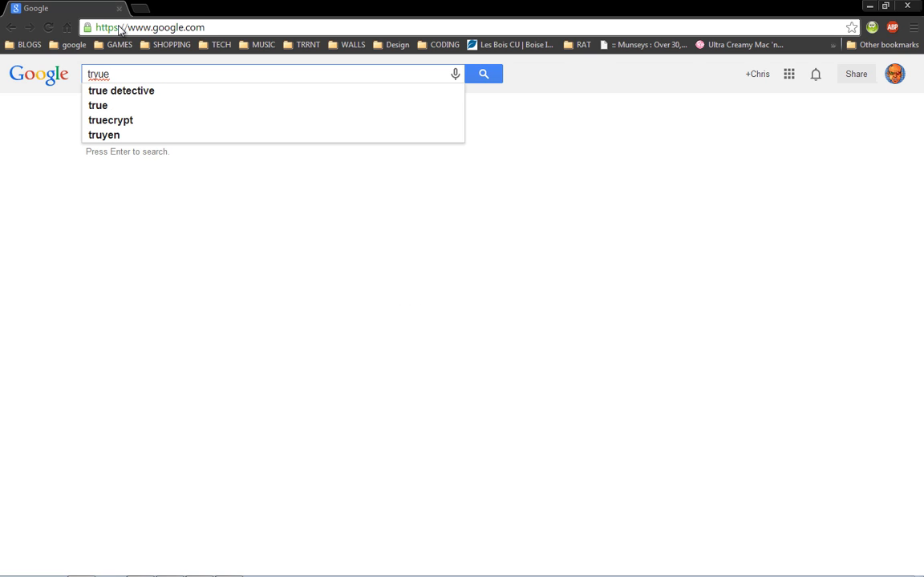
{"action": "key", "text": "Down"}
{"action": "key", "text": "Down"}
{"action": "key", "text": "Down"}
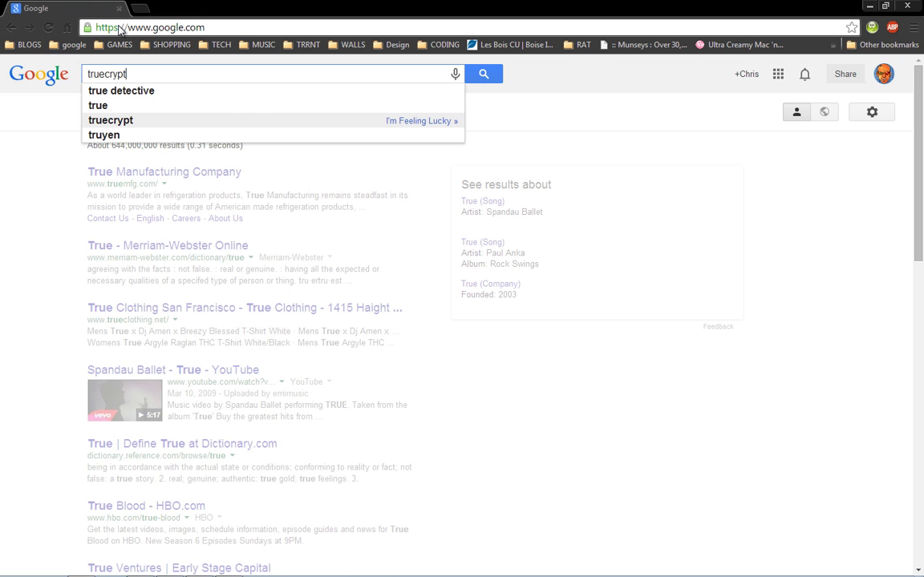
{"action": "key", "text": "Return"}
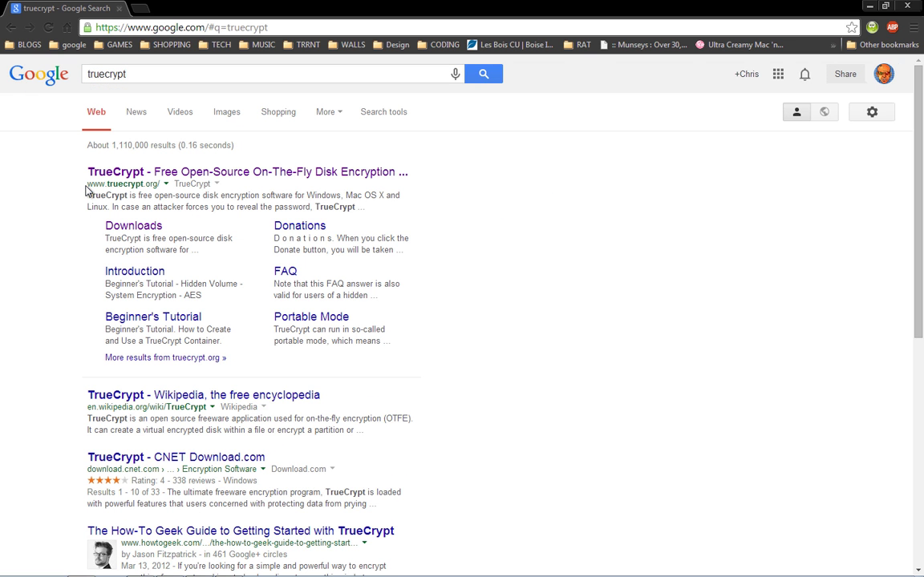
{"action": "left_click_drag", "start_coordinate": [86, 184], "coordinate": [155, 184]}
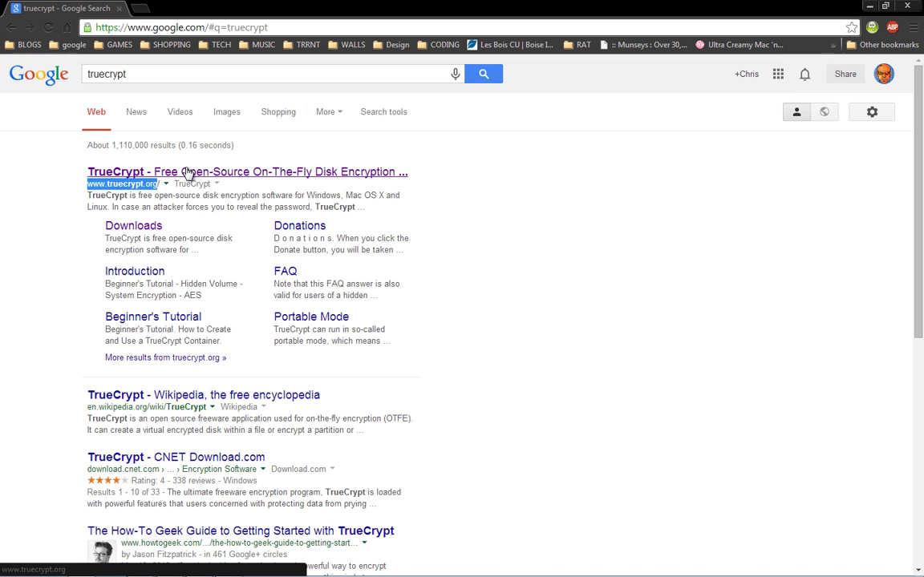
{"action": "left_click", "coordinate": [186, 172]}
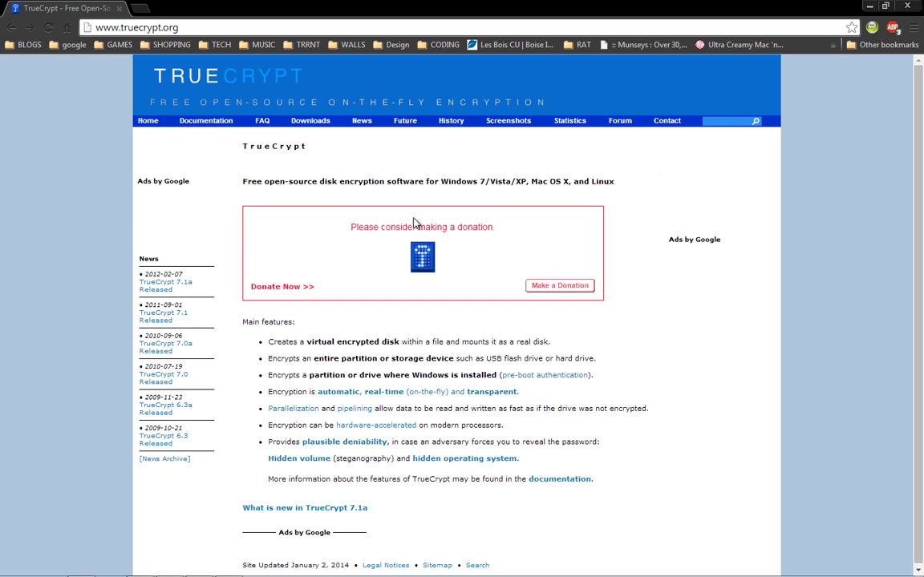
Open the TrueCrypt Downloads page and look over the Windows and Mac dmg packages
{"action": "left_click", "coordinate": [325, 127]}
{"action": "scroll", "coordinate": [25, 136], "scroll_direction": "down", "scroll_amount": 3}
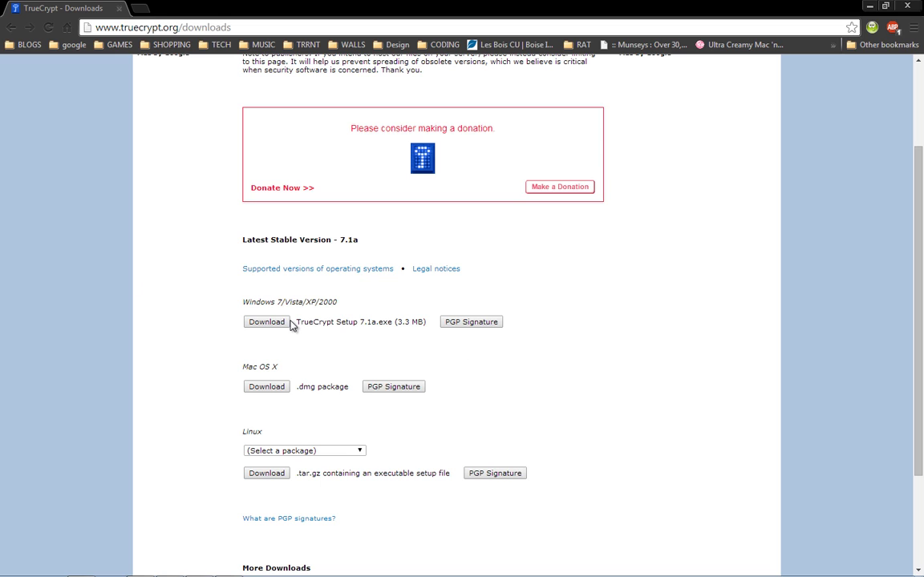
{"action": "left_click_drag", "start_coordinate": [296, 322], "coordinate": [412, 323]}
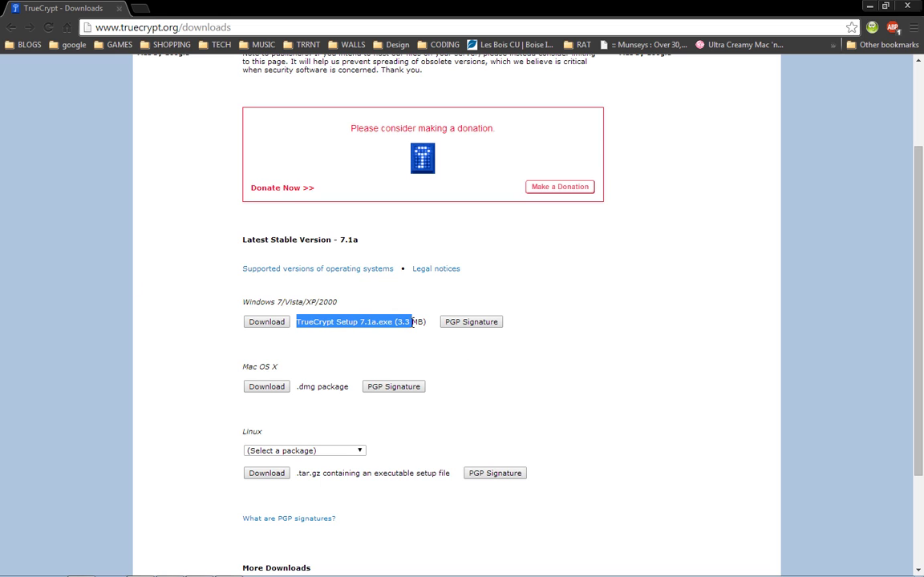
{"action": "left_click", "coordinate": [433, 356]}
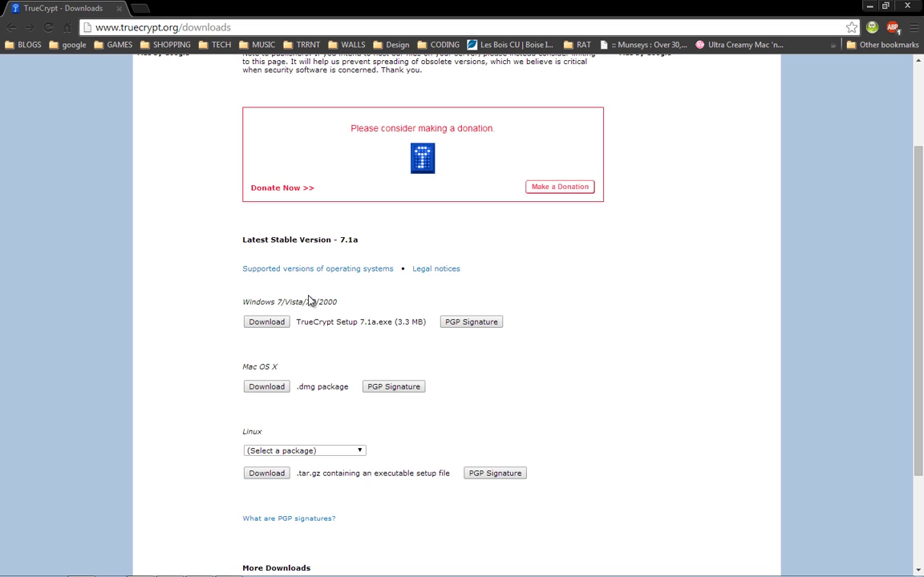
{"action": "key", "text": "ctrl+a"}
{"action": "left_click", "coordinate": [361, 312]}
{"action": "key", "text": "ctrl+a"}
{"action": "left_click", "coordinate": [287, 396]}
{"action": "left_click_drag", "start_coordinate": [297, 388], "coordinate": [343, 385]}
{"action": "left_click", "coordinate": [346, 416]}
Check the Linux package choices, then download the Windows TrueCrypt Setup 7.1a.exe installer
{"action": "scroll", "coordinate": [480, 285], "scroll_direction": "down", "scroll_amount": 3}
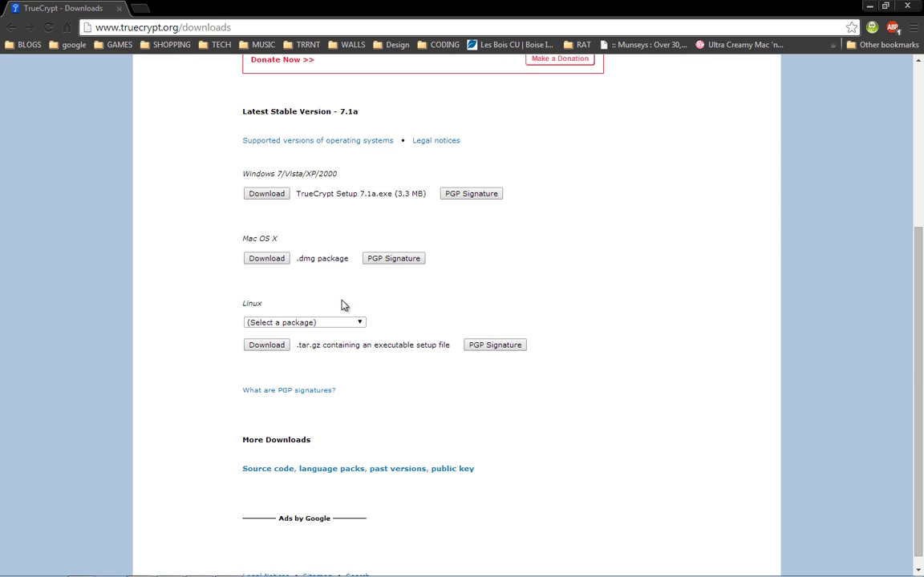
{"action": "left_click_drag", "start_coordinate": [243, 310], "coordinate": [319, 340]}
{"action": "left_click", "coordinate": [362, 345]}
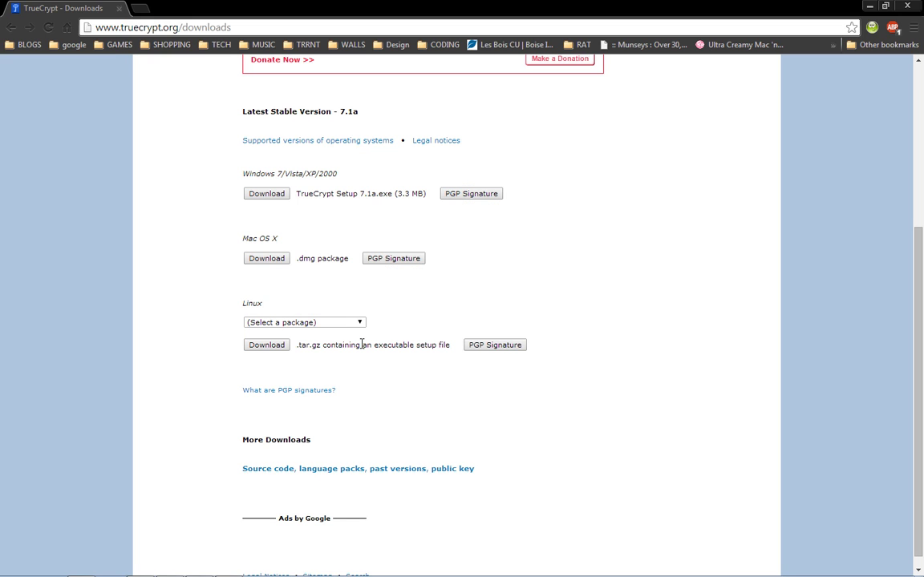
{"action": "left_click", "coordinate": [313, 326]}
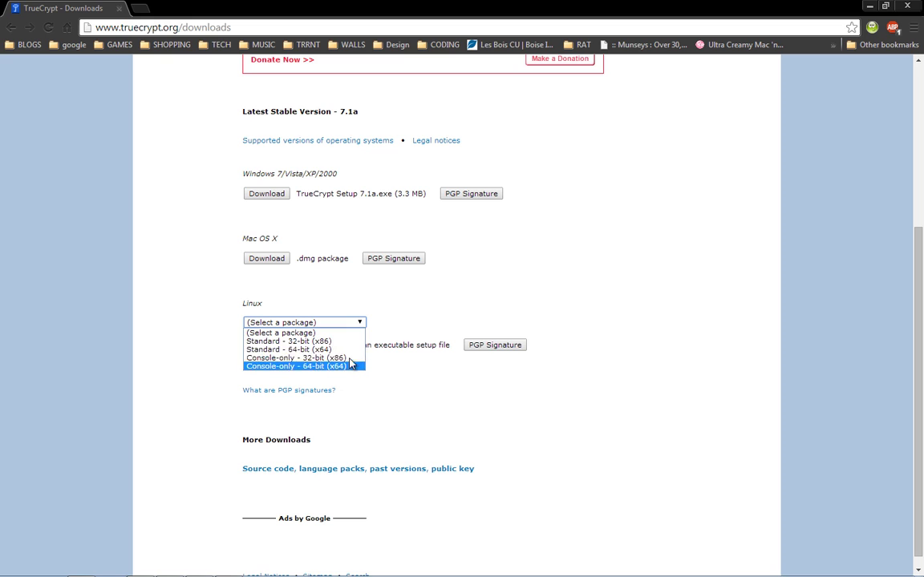
{"action": "left_click", "coordinate": [402, 298]}
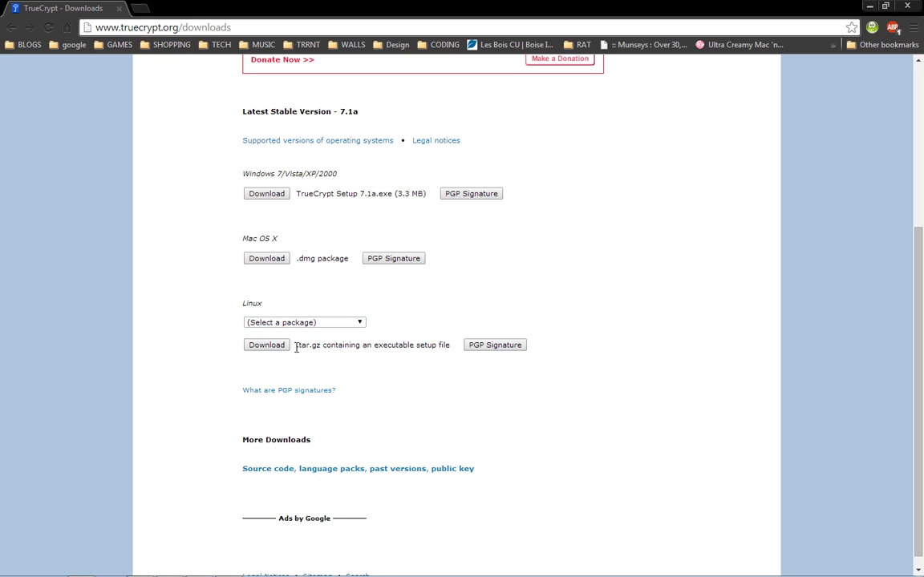
{"action": "left_click_drag", "start_coordinate": [297, 346], "coordinate": [331, 347]}
{"action": "left_click", "coordinate": [437, 305]}
{"action": "scroll", "coordinate": [506, 353], "scroll_direction": "up", "scroll_amount": 3}
{"action": "scroll", "coordinate": [503, 409], "scroll_direction": "down", "scroll_amount": 1}
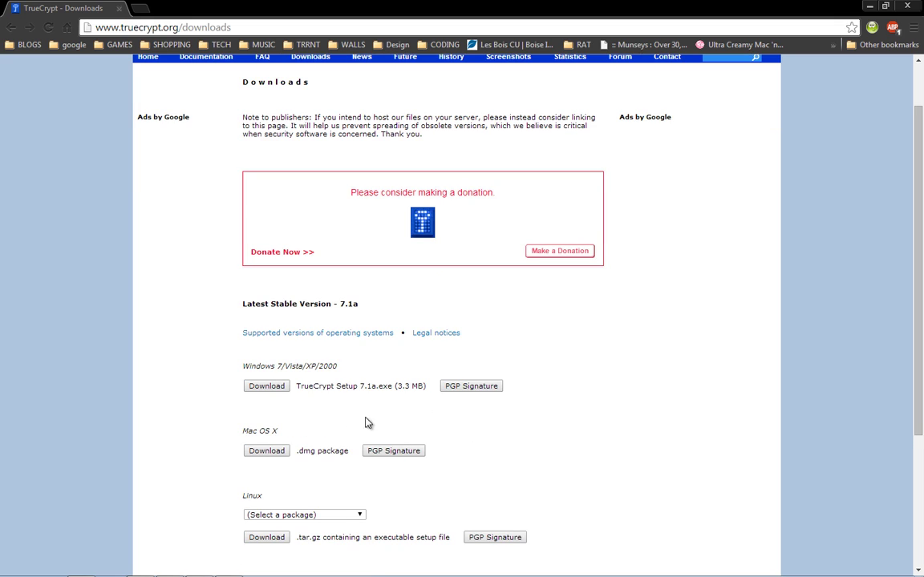
{"action": "left_click", "coordinate": [281, 391]}
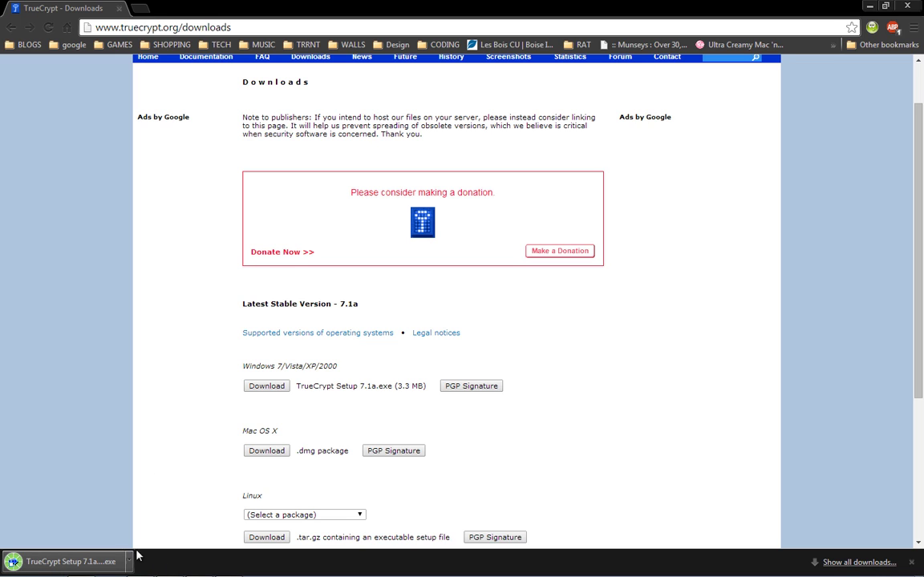
Run the downloaded TrueCrypt Setup 7.1a.exe, approve UAC, and accept the license terms
{"action": "left_click", "coordinate": [78, 561]}
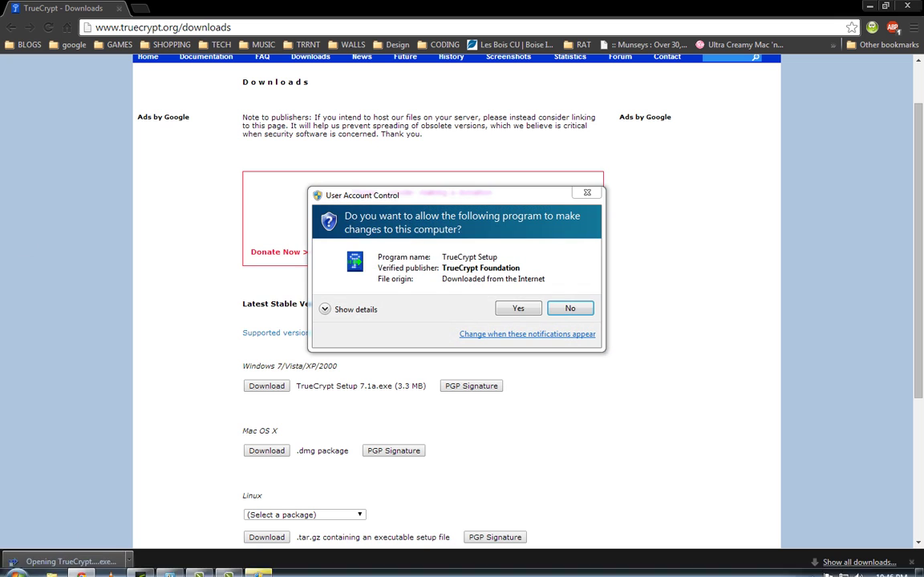
{"action": "left_click", "coordinate": [520, 308]}
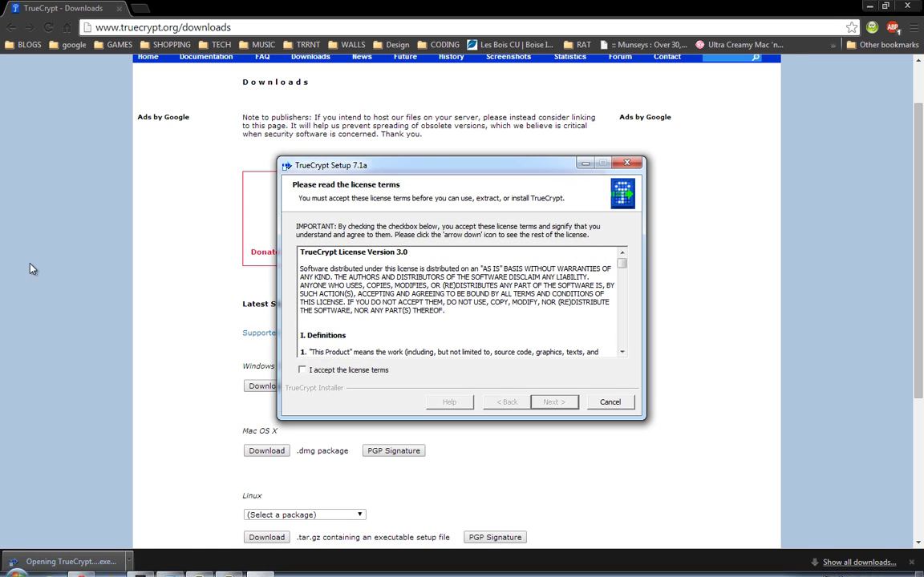
{"action": "left_click", "coordinate": [303, 371]}
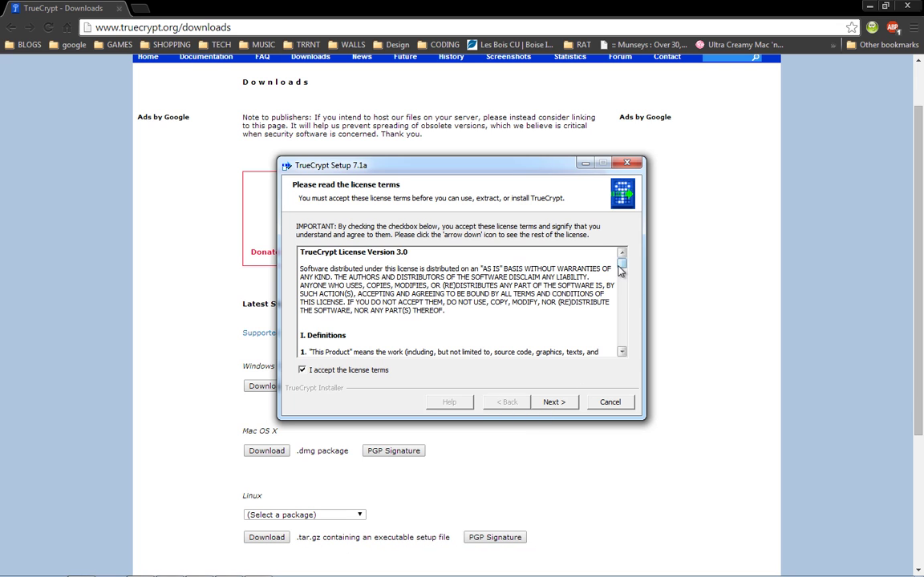
{"action": "scroll", "coordinate": [619, 273], "scroll_direction": "down", "scroll_amount": 15}
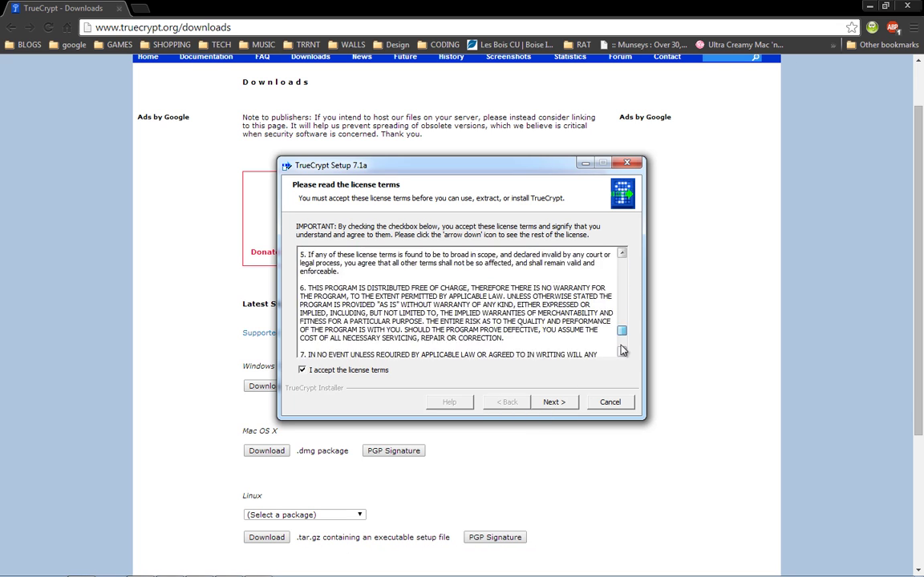
{"action": "left_click", "coordinate": [564, 405]}
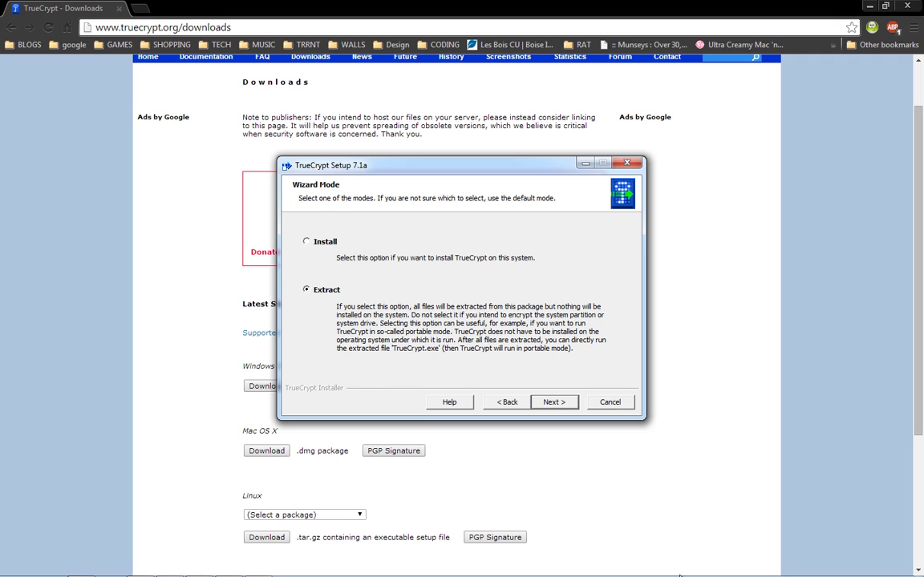
Continue past the portable-mode note and warning, confirming extraction of the TrueCrypt files
{"action": "left_click", "coordinate": [555, 402]}
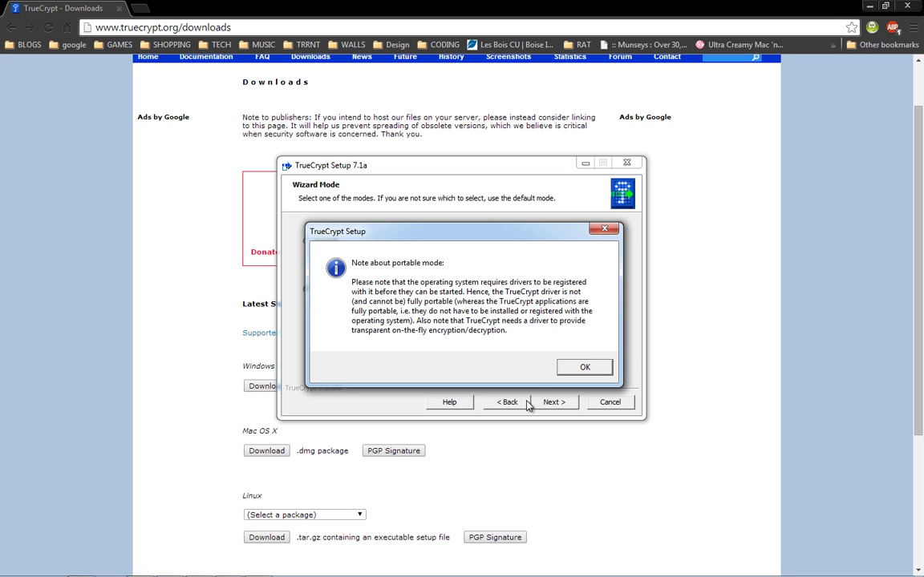
{"action": "left_click", "coordinate": [586, 368]}
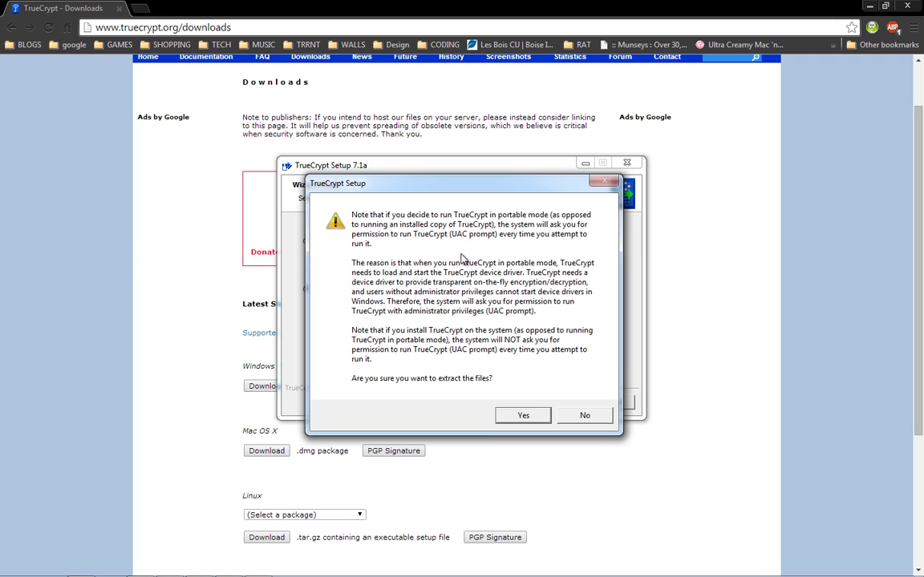
{"action": "left_click_drag", "start_coordinate": [471, 187], "coordinate": [488, 255]}
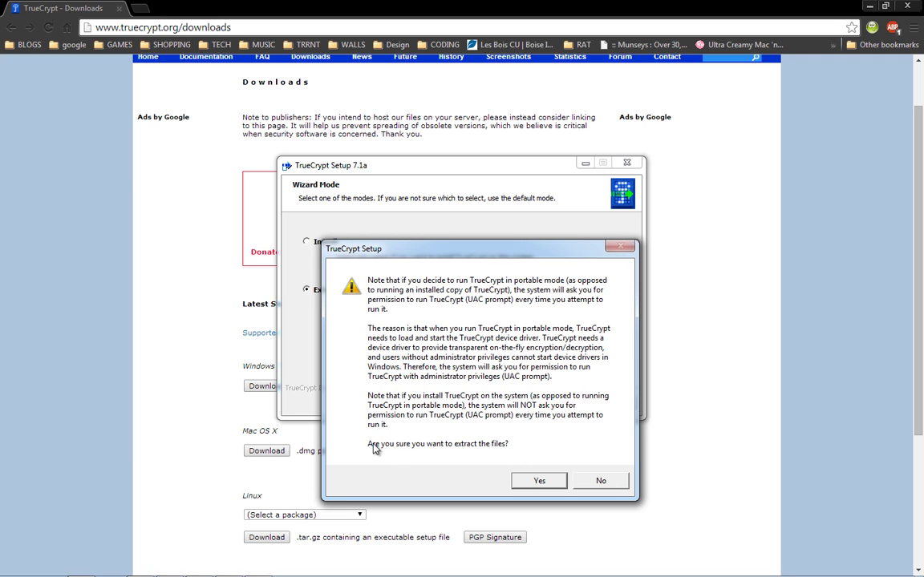
{"action": "left_click", "coordinate": [539, 481]}
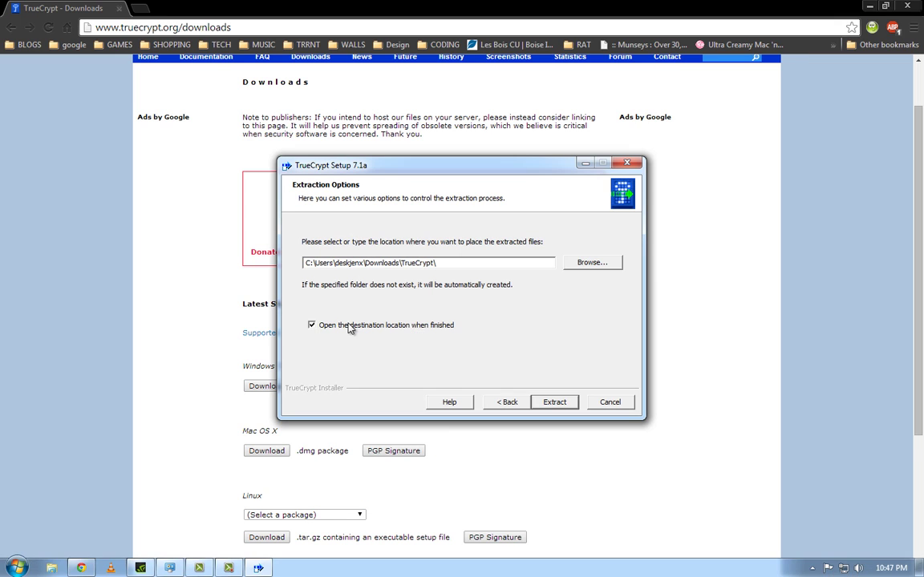
Change the extraction location from the Downloads folder to Removable Device I:\
{"action": "left_click_drag", "start_coordinate": [307, 265], "coordinate": [517, 267]}
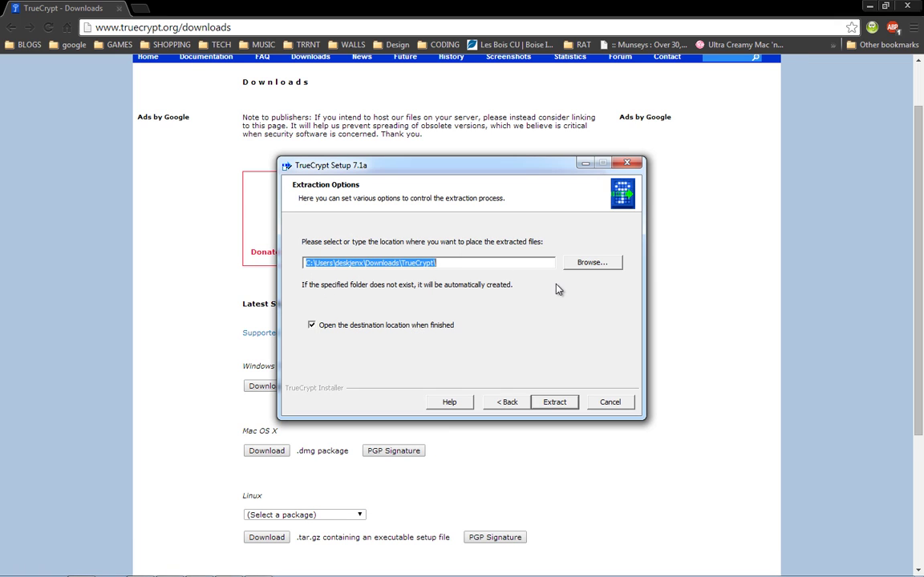
{"action": "left_click", "coordinate": [599, 266]}
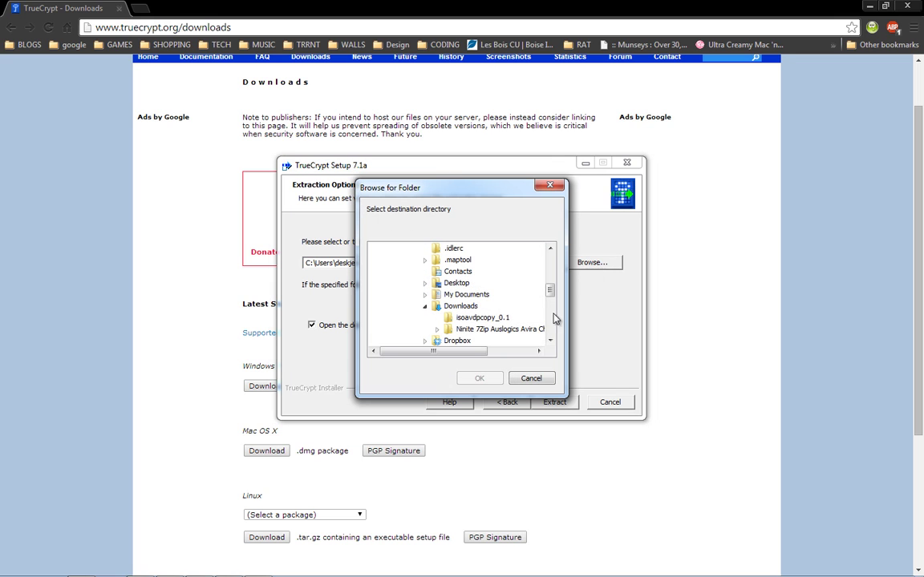
{"action": "left_click_drag", "start_coordinate": [550, 291], "coordinate": [550, 326]}
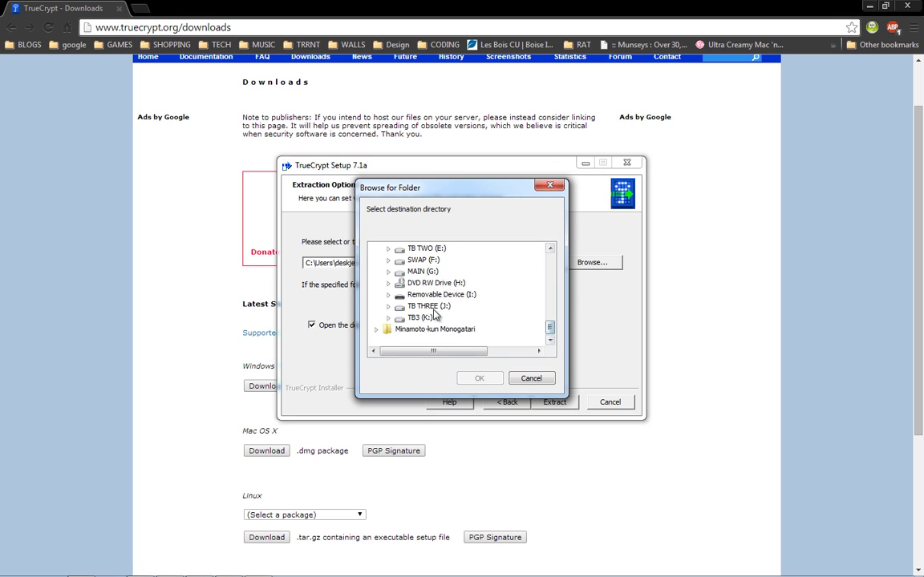
{"action": "left_click", "coordinate": [425, 297]}
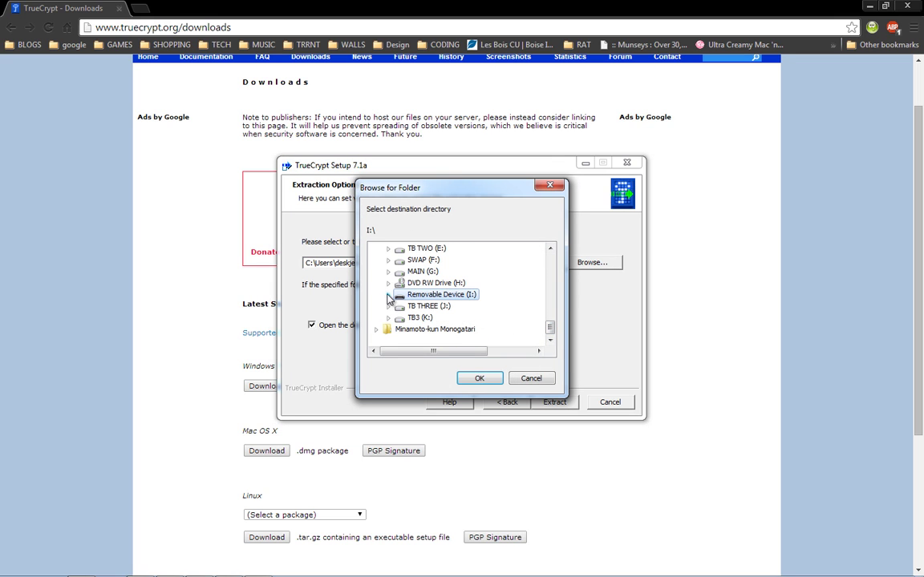
{"action": "left_click", "coordinate": [481, 378]}
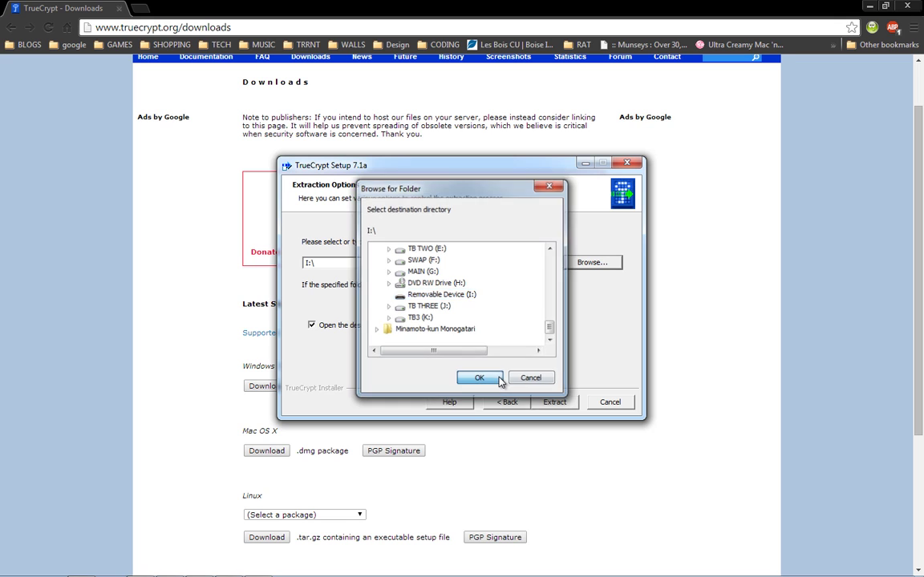
Extract the files to I:\ and close TrueCrypt Setup after the success message
{"action": "left_click", "coordinate": [550, 402]}
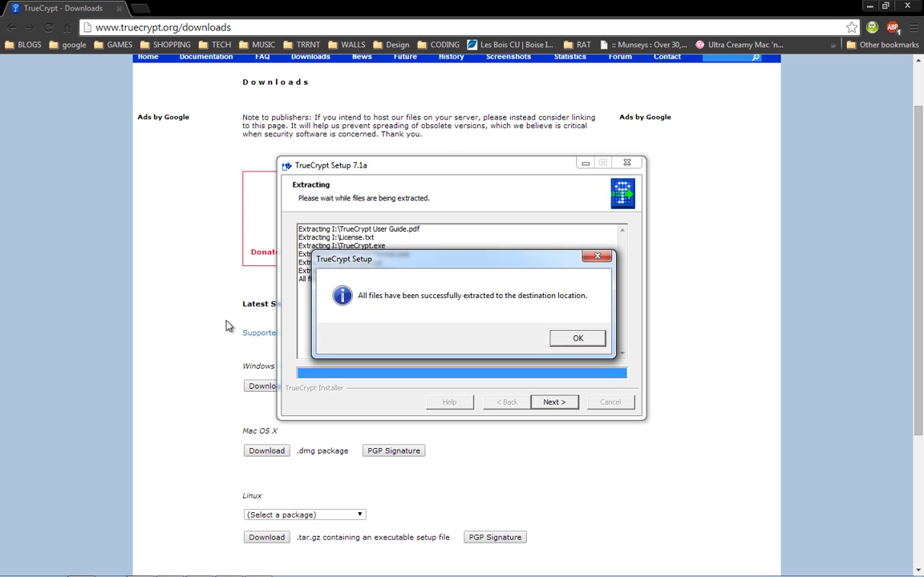
{"action": "left_click", "coordinate": [593, 341]}
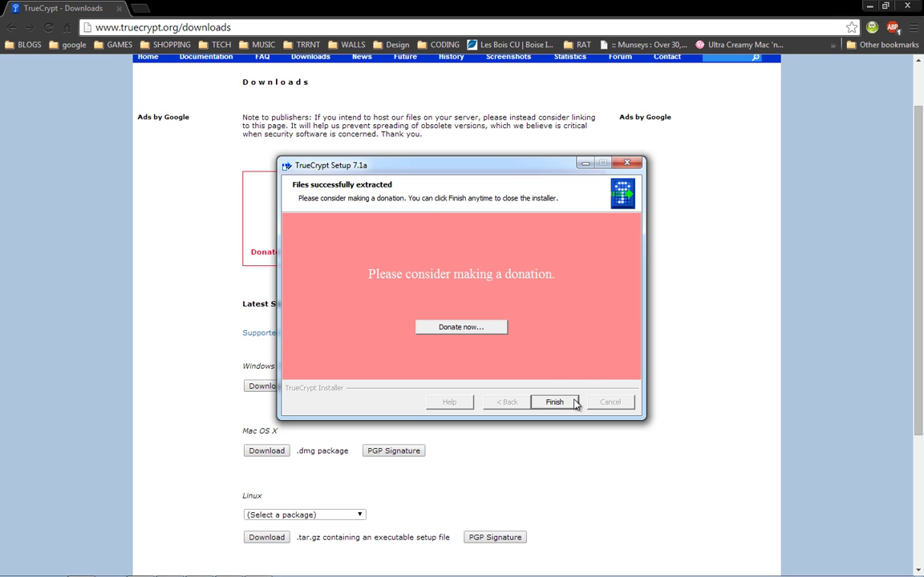
{"action": "left_click", "coordinate": [573, 403]}
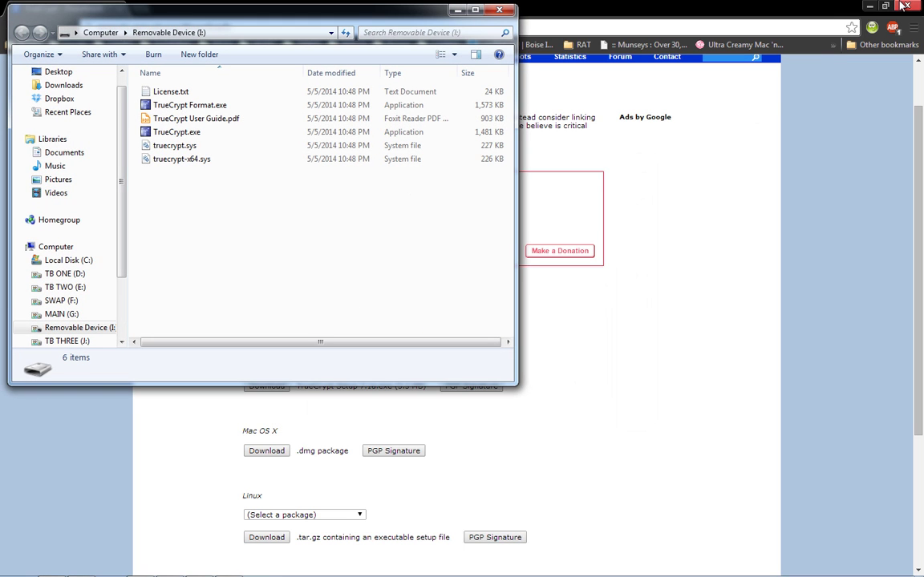
Select License.txt, TrueCrypt Format.exe, truecrypt.sys and truecrypt-x64.sys on drive I:
{"action": "left_click_drag", "start_coordinate": [391, 10], "coordinate": [439, 102]}
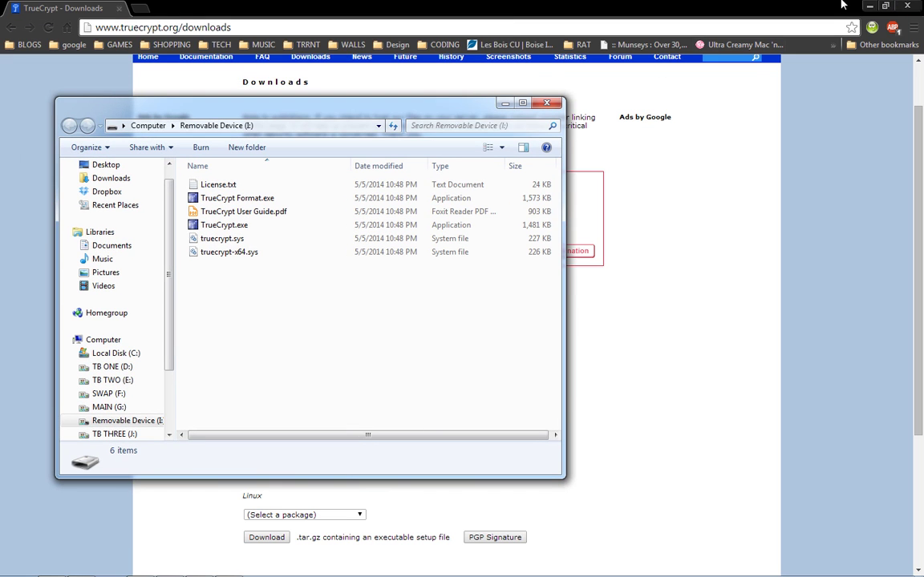
{"action": "left_click", "coordinate": [871, 6]}
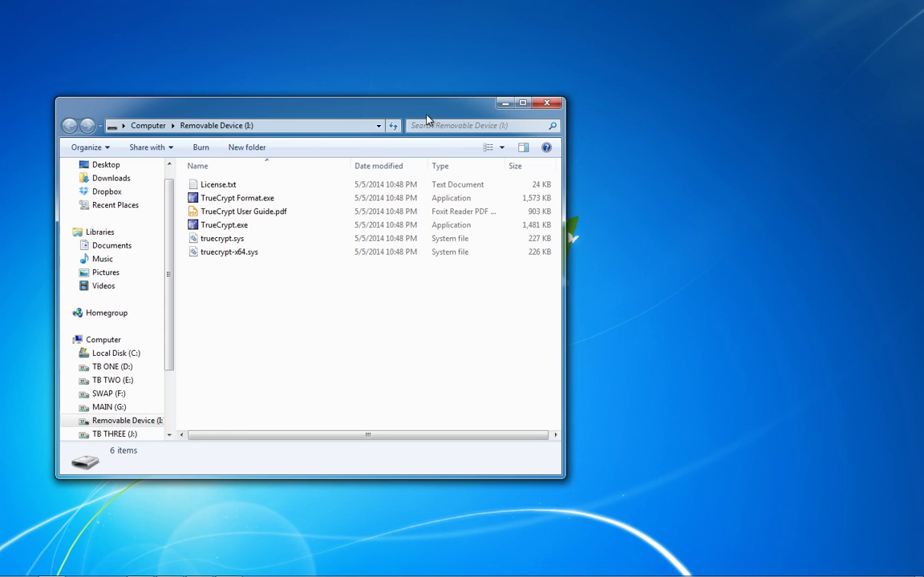
{"action": "left_click_drag", "start_coordinate": [430, 110], "coordinate": [416, 19]}
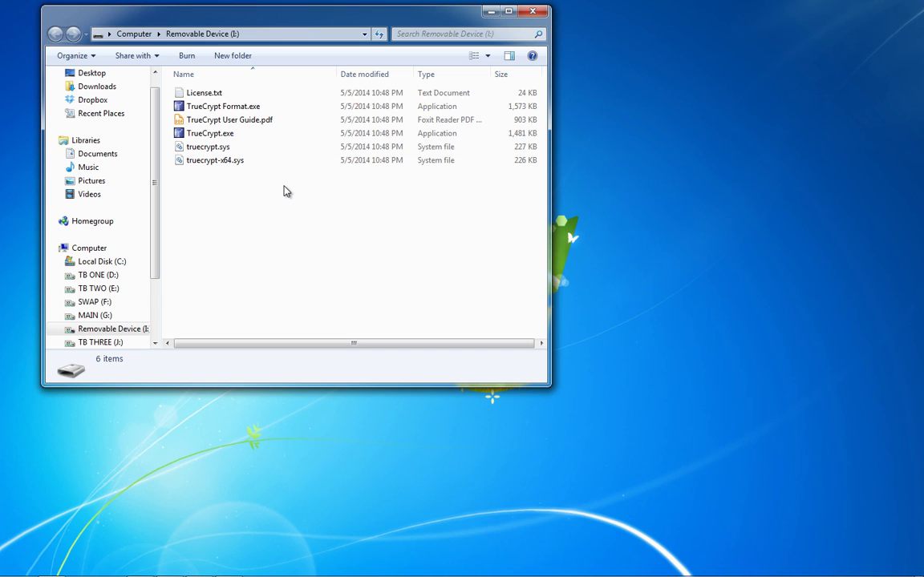
{"action": "left_click", "coordinate": [240, 161]}
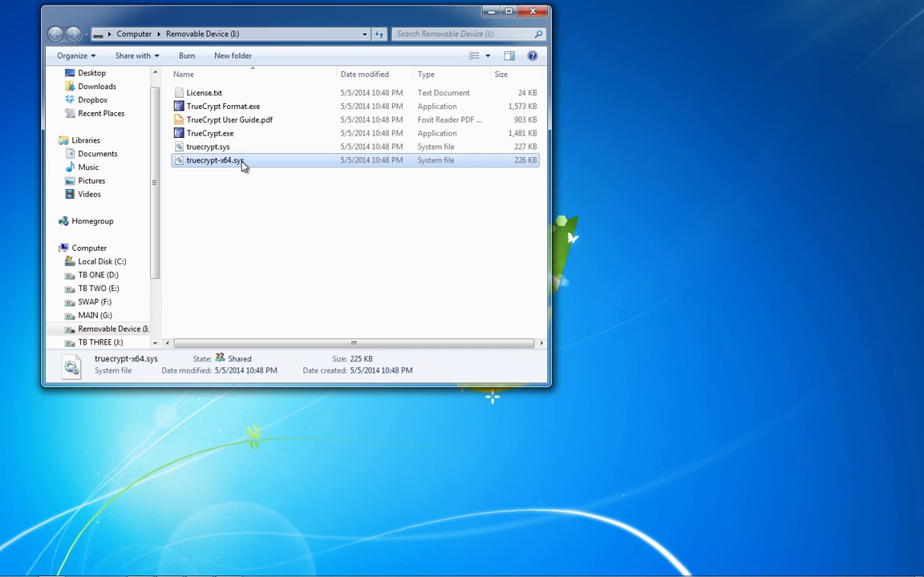
{"action": "left_click", "coordinate": [249, 145], "text": "ctrl"}
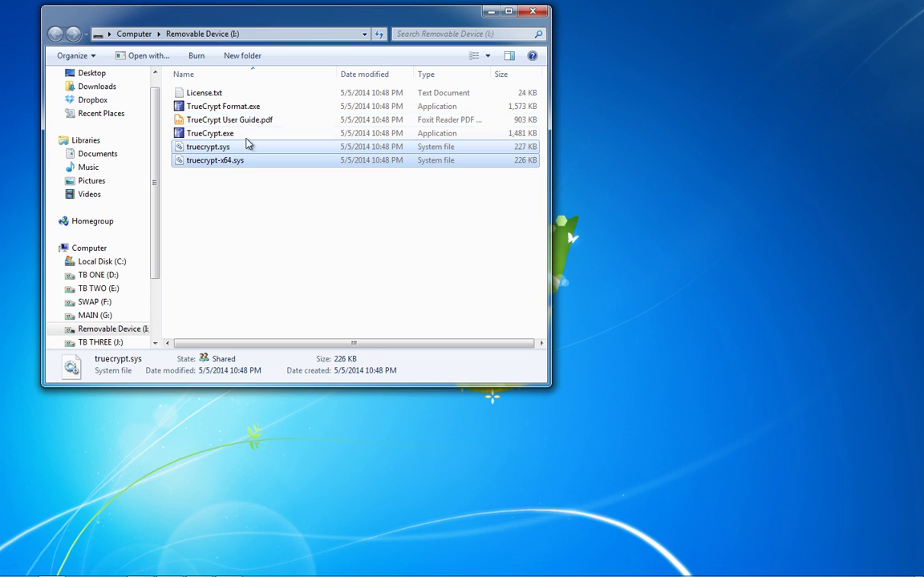
{"action": "left_click", "coordinate": [226, 106], "text": "ctrl"}
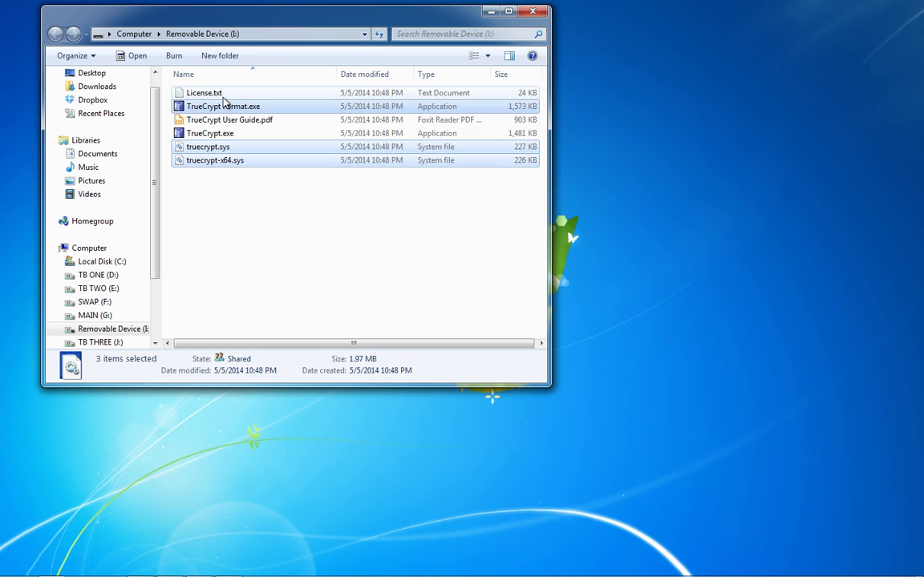
{"action": "left_click", "coordinate": [206, 93], "text": "ctrl"}
Set the Hidden attribute on the four selected files in their Properties
{"action": "right_click", "coordinate": [225, 100]}
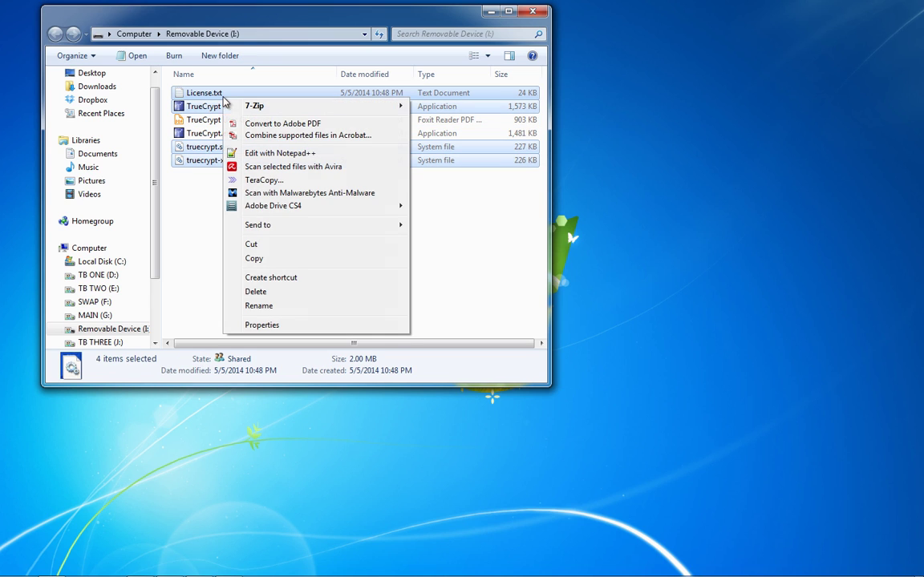
{"action": "left_click", "coordinate": [247, 325]}
{"action": "left_click_drag", "start_coordinate": [358, 110], "coordinate": [384, 171]}
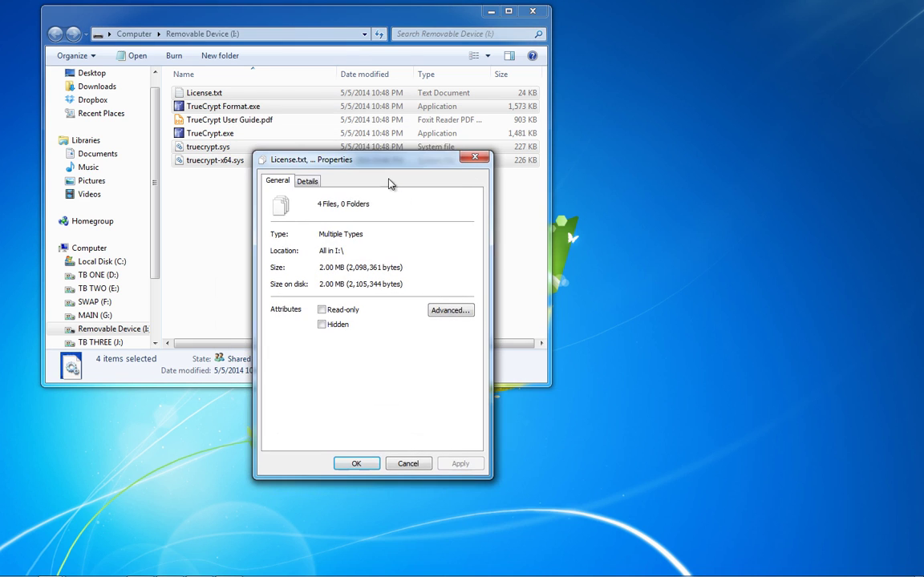
{"action": "left_click", "coordinate": [342, 335]}
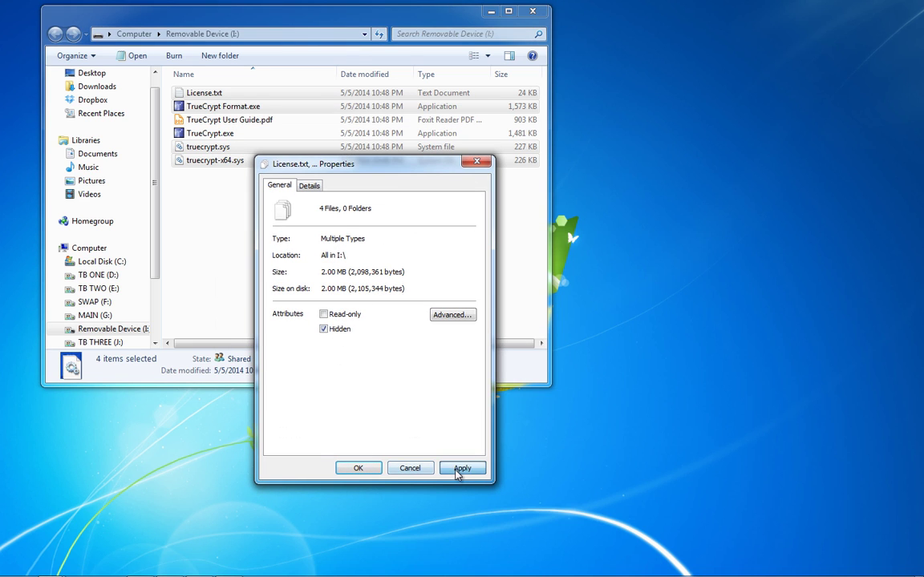
{"action": "left_click", "coordinate": [462, 468]}
{"action": "left_click", "coordinate": [409, 469]}
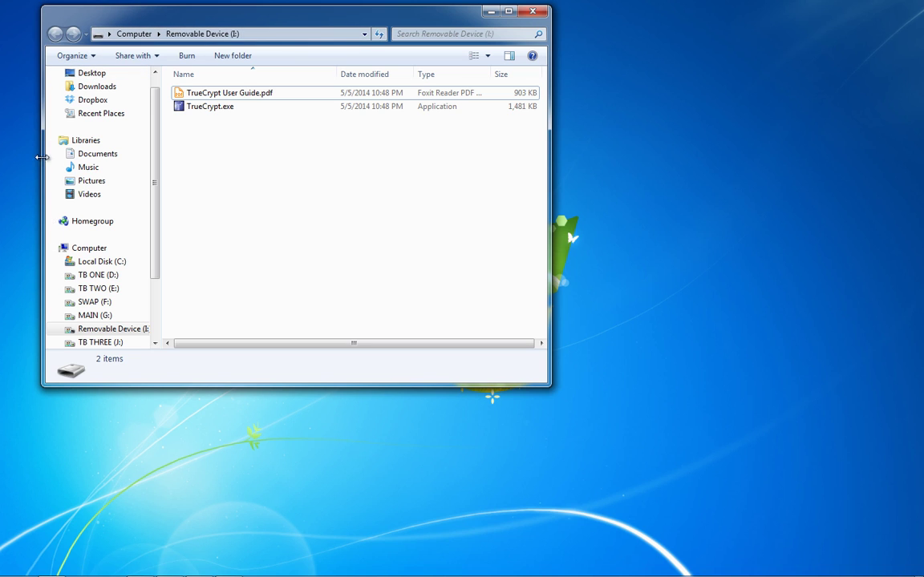
{"action": "left_click", "coordinate": [61, 57]}
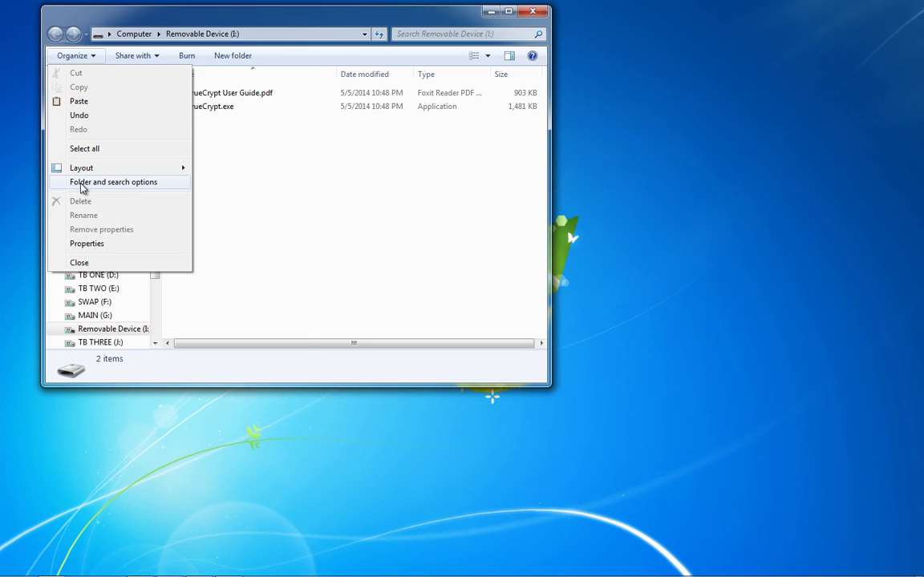
Turn on 'Show hidden files, folders, and drives' in Folder Options
{"action": "left_click", "coordinate": [71, 184]}
{"action": "left_click", "coordinate": [109, 90]}
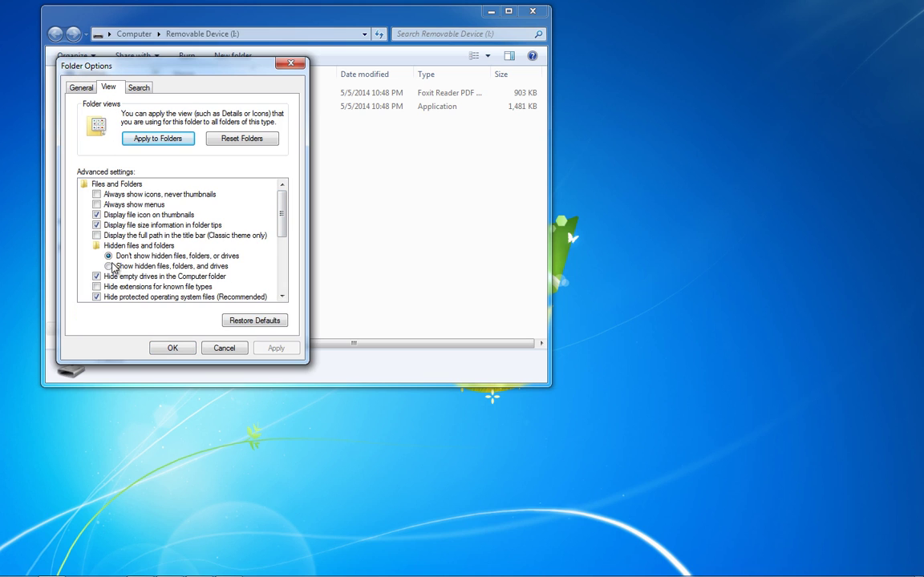
{"action": "left_click", "coordinate": [204, 267]}
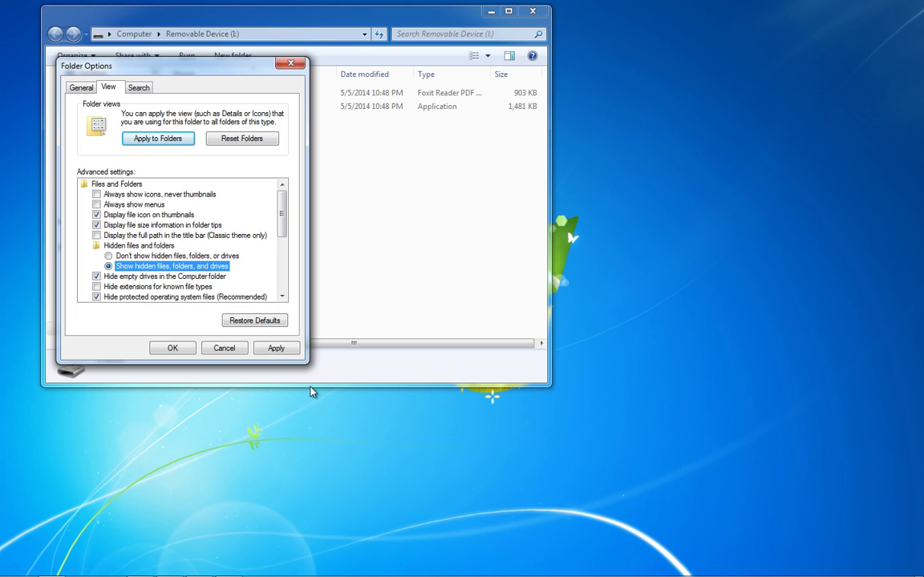
{"action": "left_click", "coordinate": [281, 349]}
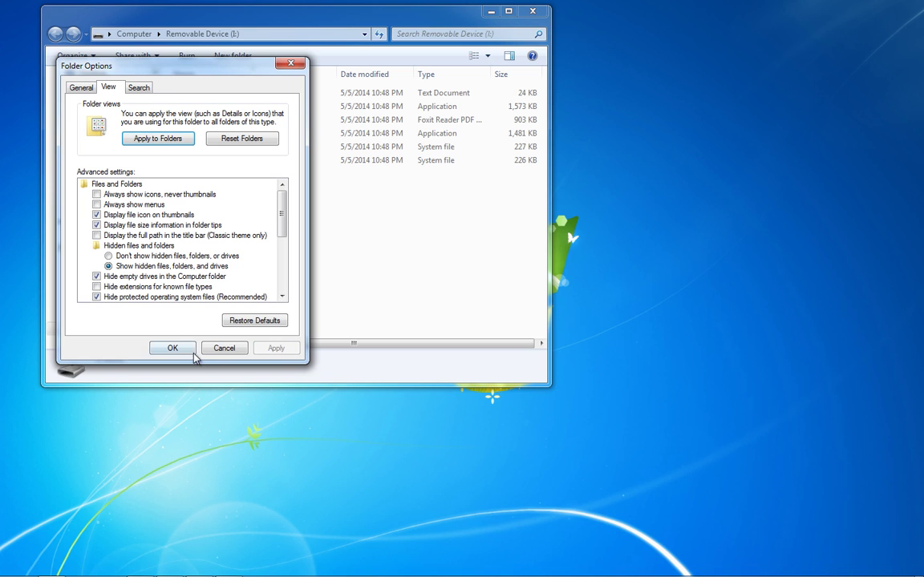
{"action": "left_click", "coordinate": [175, 348]}
Select the four formerly hidden files to check them, then clear the selection
{"action": "left_click_drag", "start_coordinate": [252, 197], "coordinate": [215, 144]}
{"action": "left_click", "coordinate": [222, 106]}
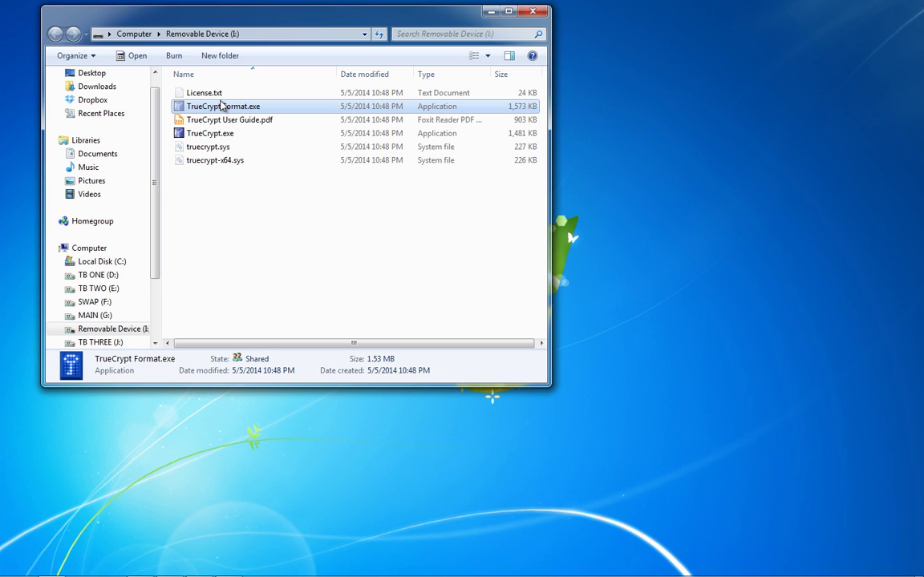
{"action": "left_click", "coordinate": [207, 94]}
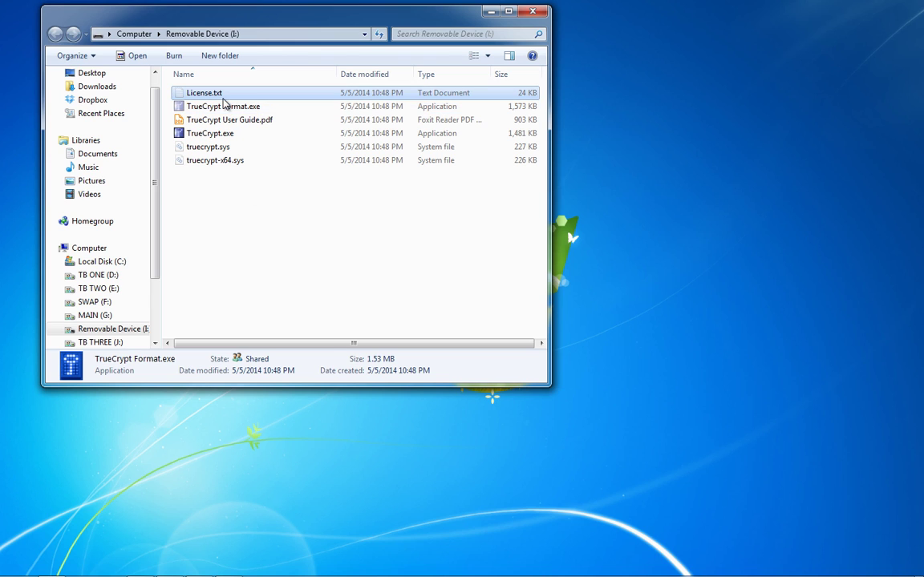
{"action": "left_click", "coordinate": [257, 202]}
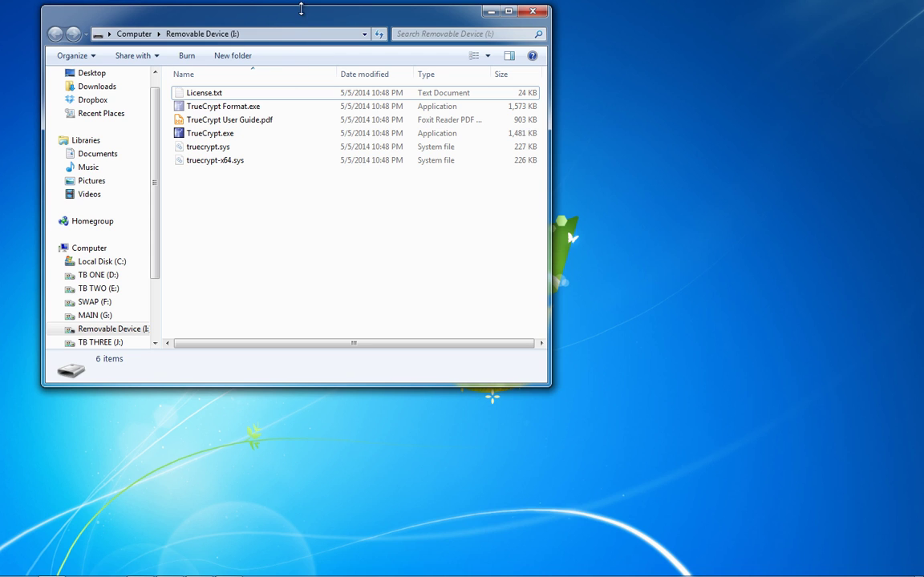
{"action": "left_click_drag", "start_coordinate": [299, 19], "coordinate": [281, 22]}
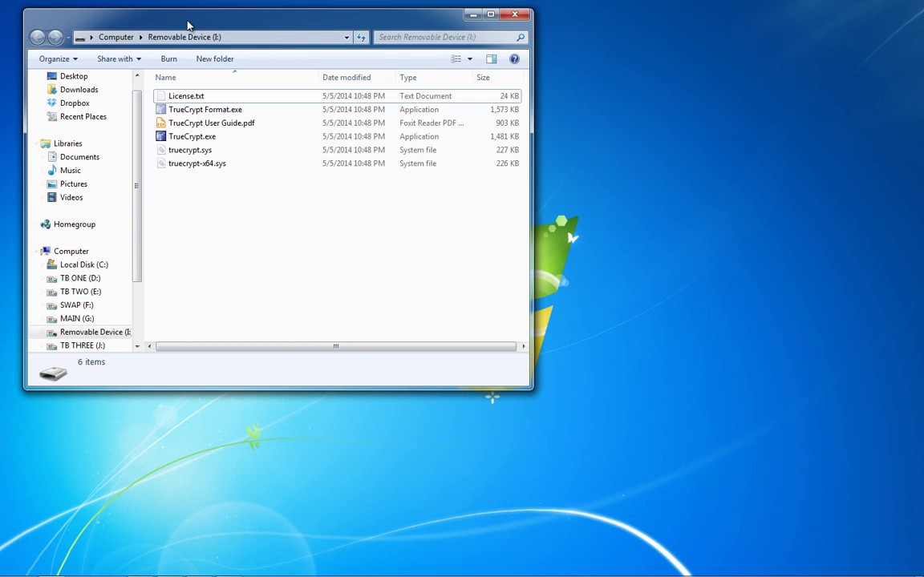
{"action": "right_click", "coordinate": [257, 239]}
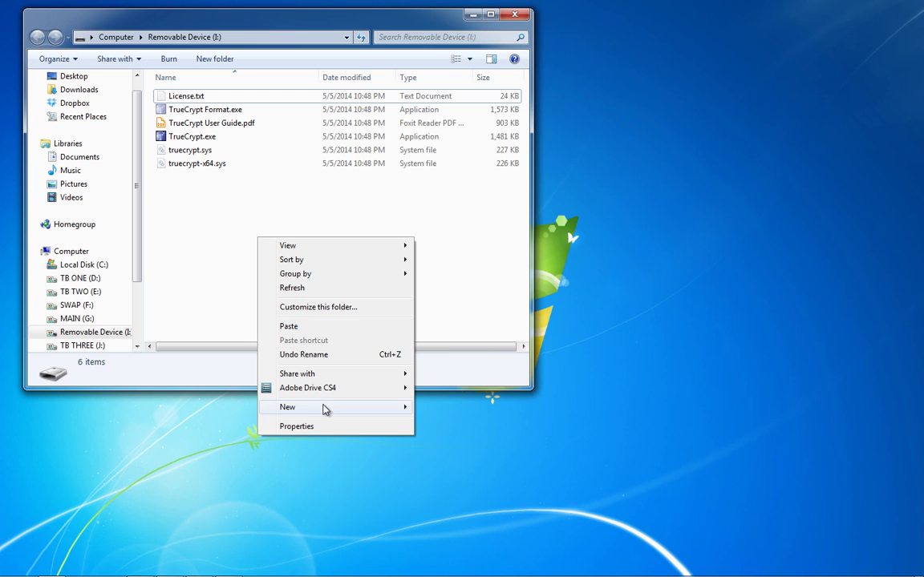
Create a new folder named Stuff on drive I:
{"action": "mouse_move", "coordinate": [325, 410]}
{"action": "left_click", "coordinate": [544, 218]}
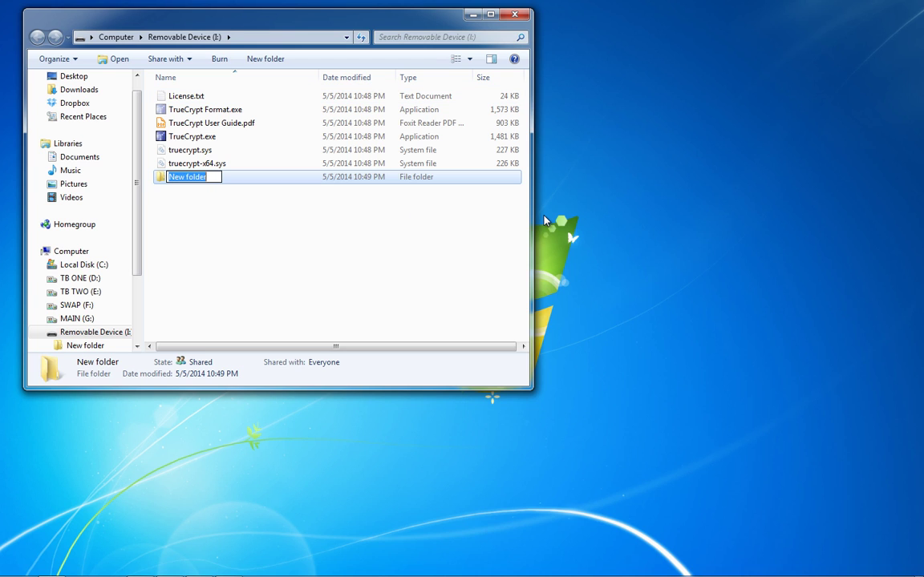
{"action": "type", "text": "Stuff"}
{"action": "key", "text": "Return"}
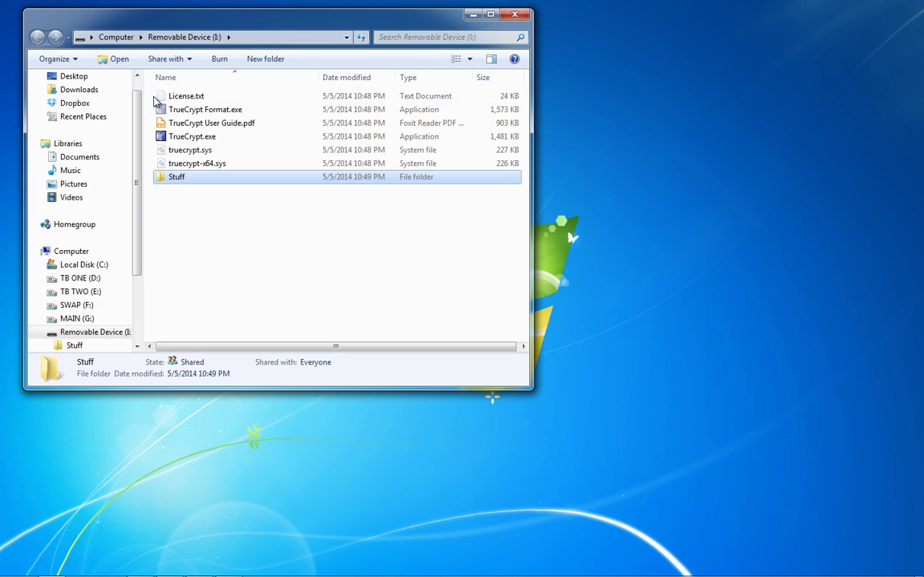
Move all six TrueCrypt files into Stuff and open the folder
{"action": "left_click_drag", "start_coordinate": [152, 89], "coordinate": [203, 177]}
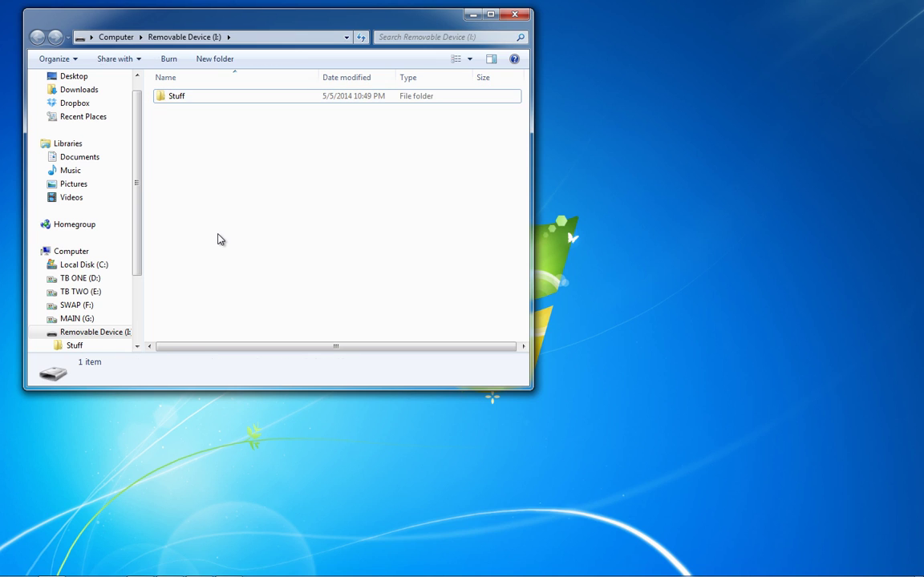
{"action": "mouse_move", "coordinate": [237, 105]}
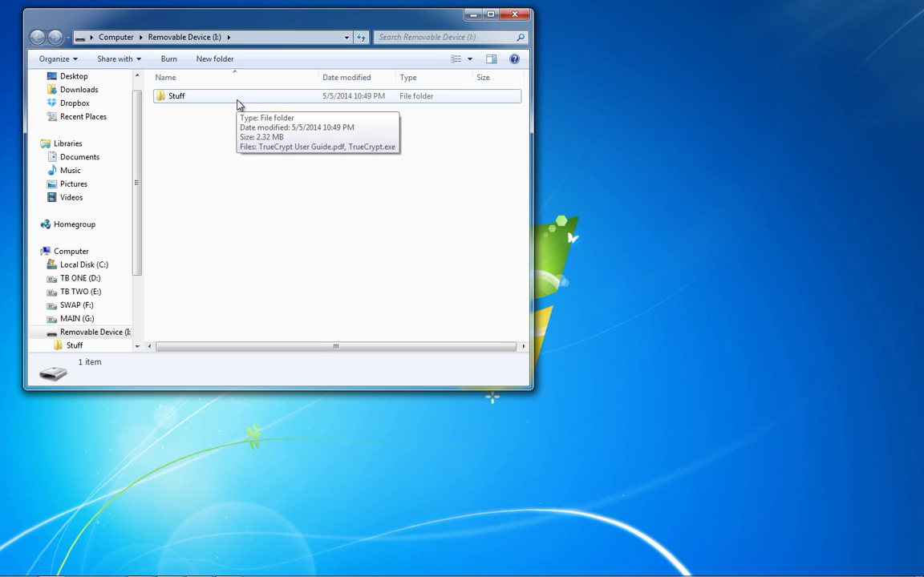
{"action": "double_click", "coordinate": [232, 98]}
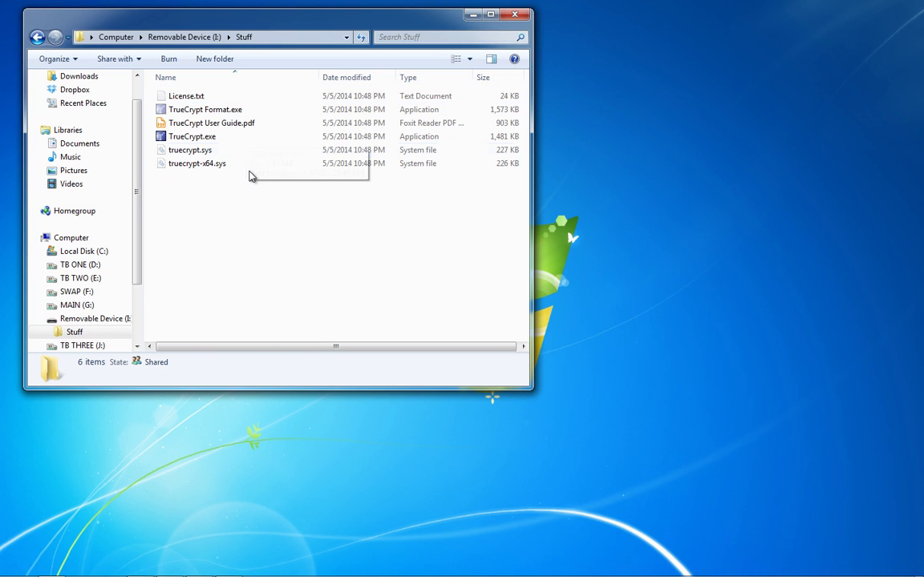
{"action": "mouse_move", "coordinate": [255, 137]}
Run TrueCrypt.exe from Stuff, allow it at UAC, select drive Q:, and start Create Volume
{"action": "double_click", "coordinate": [224, 139]}
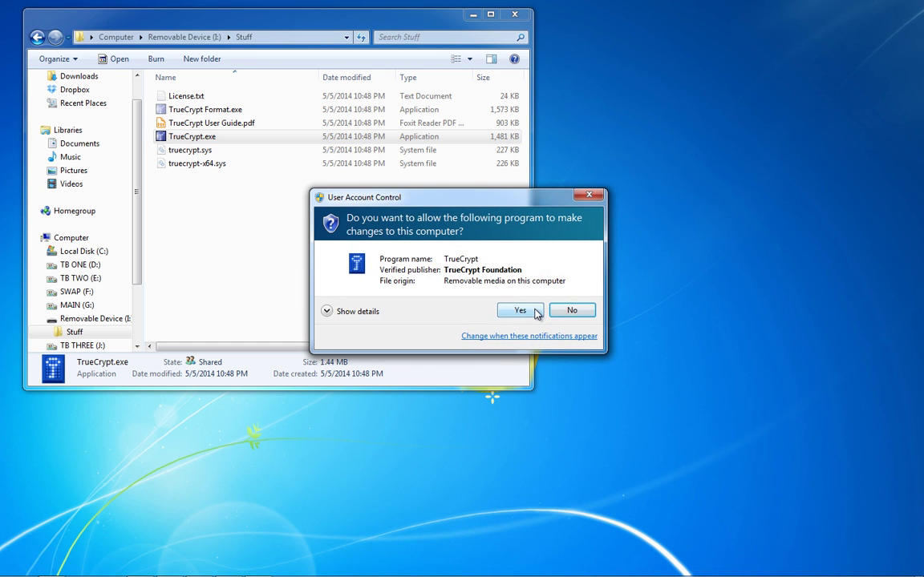
{"action": "left_click", "coordinate": [535, 312]}
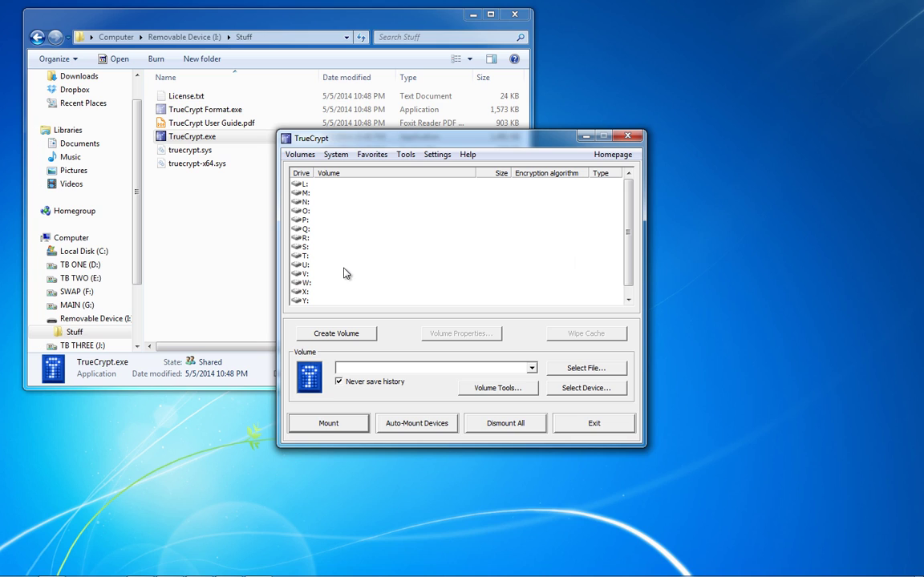
{"action": "left_click", "coordinate": [327, 238]}
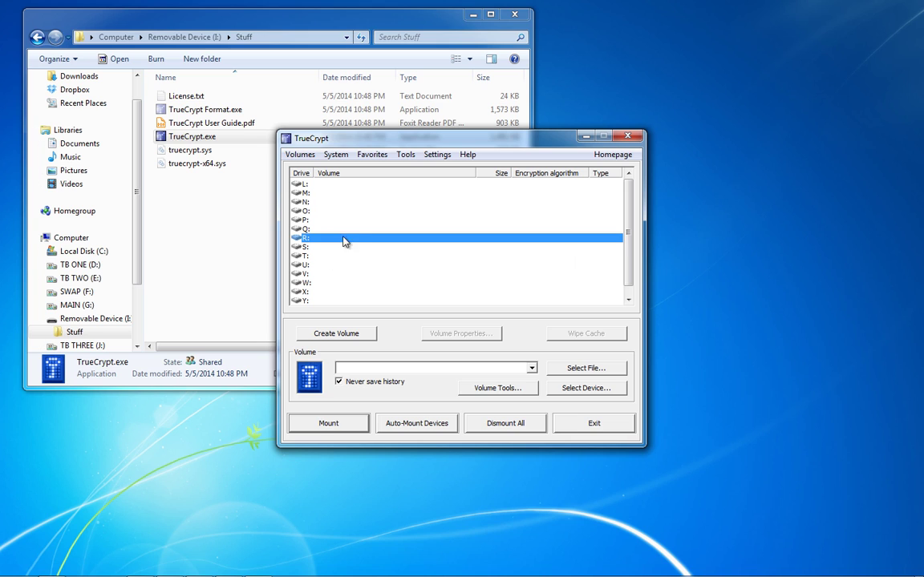
{"action": "left_click", "coordinate": [303, 229]}
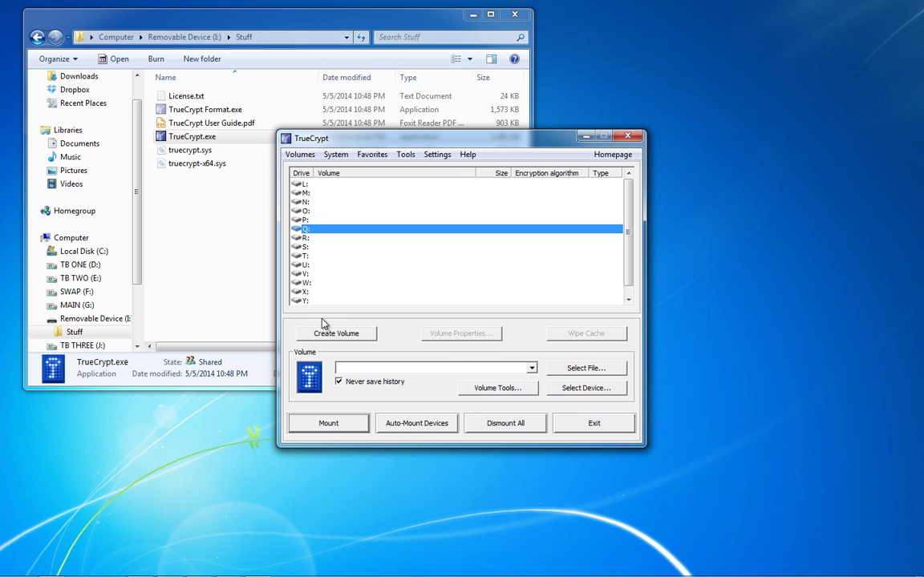
{"action": "left_click", "coordinate": [341, 334]}
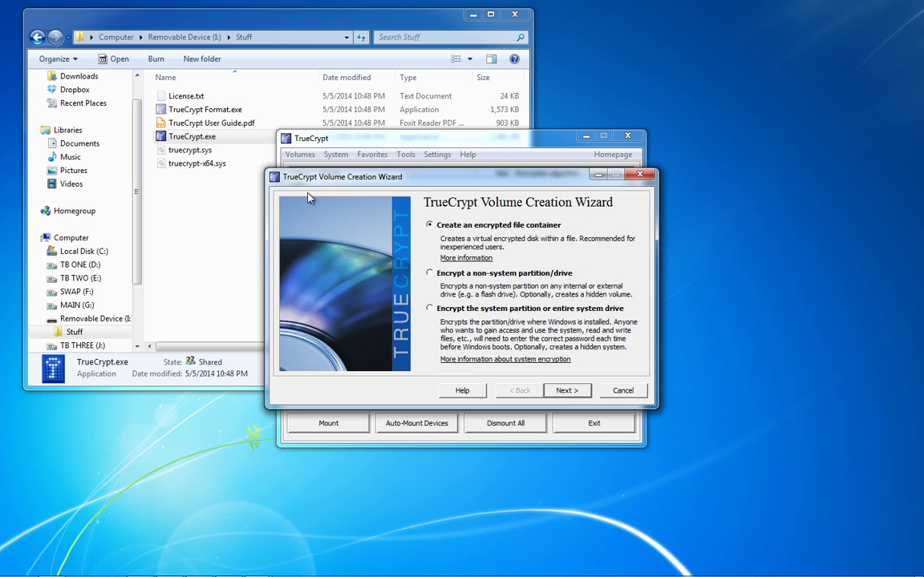
Choose an encrypted file container, then keep Standard TrueCrypt volume and continue
{"action": "left_click", "coordinate": [571, 396]}
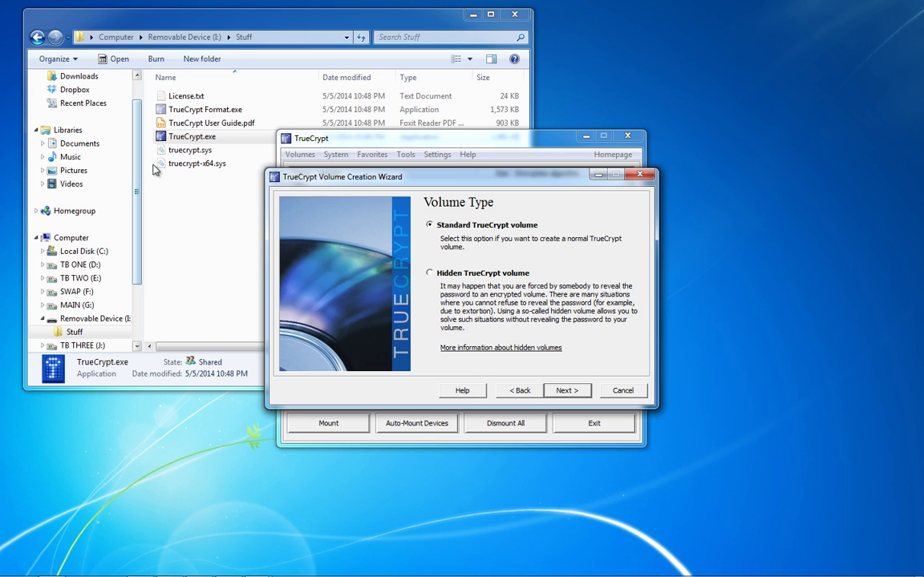
{"action": "left_click", "coordinate": [191, 164]}
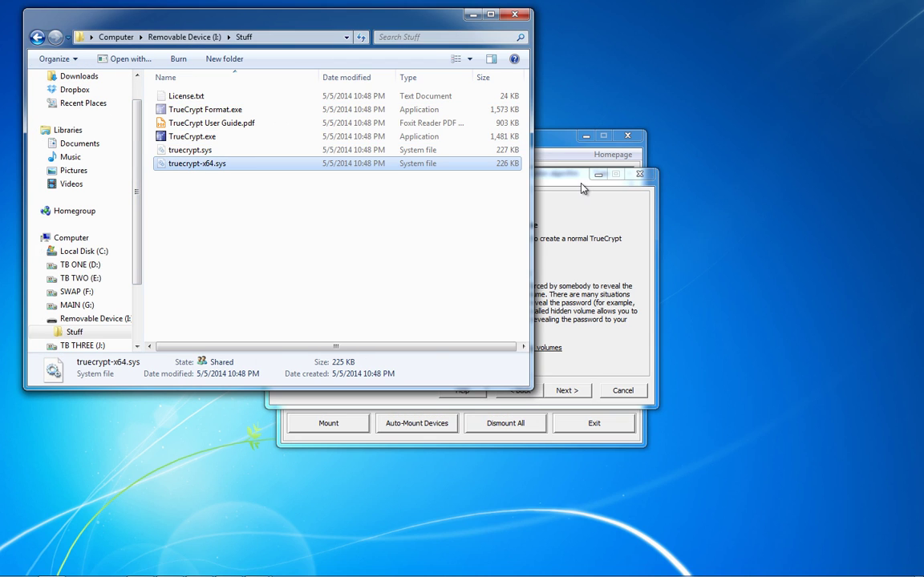
{"action": "left_click", "coordinate": [554, 174]}
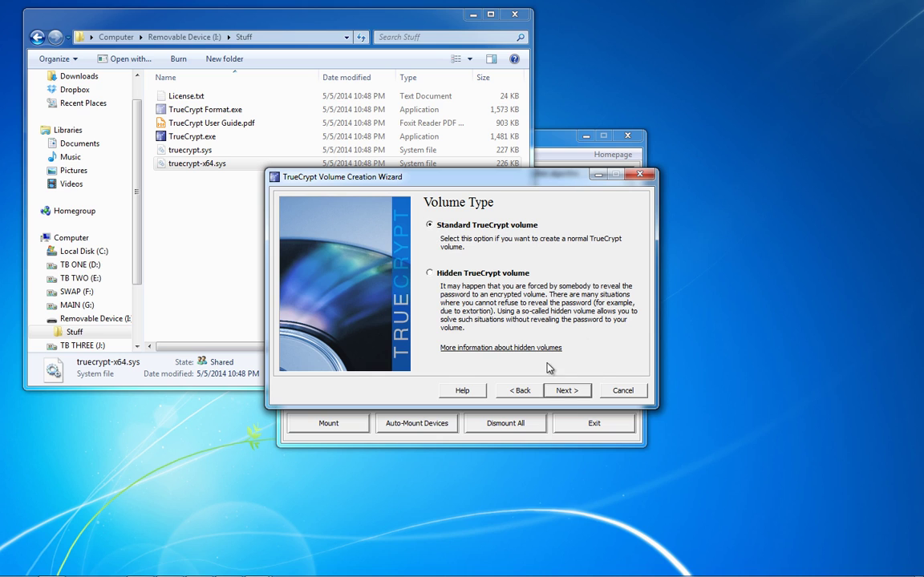
{"action": "left_click", "coordinate": [560, 392]}
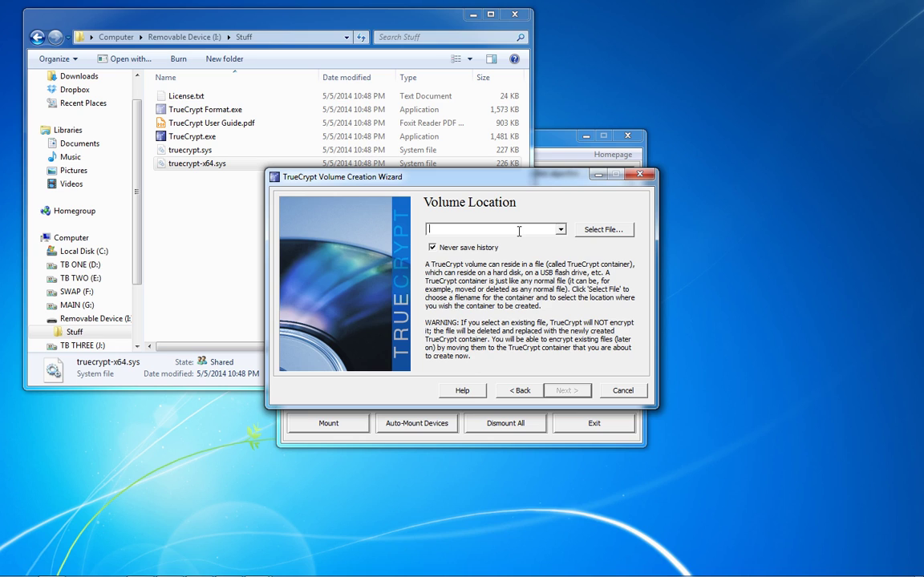
Enter stuff.htzy as the container file name and continue
{"action": "type", "text": "stuu"}
{"action": "key", "text": "BackSpace"}
{"action": "type", "text": "ff/"}
{"action": "key", "text": "BackSpace"}
{"action": "type", "text": ".htz"}
{"action": "left_click_drag", "start_coordinate": [447, 230], "coordinate": [481, 234]}
{"action": "left_click_drag", "start_coordinate": [443, 230], "coordinate": [463, 229]}
{"action": "left_click", "coordinate": [464, 229]}
{"action": "type", "text": "y"}
{"action": "double_click", "coordinate": [445, 230]}
{"action": "left_click", "coordinate": [567, 390]}
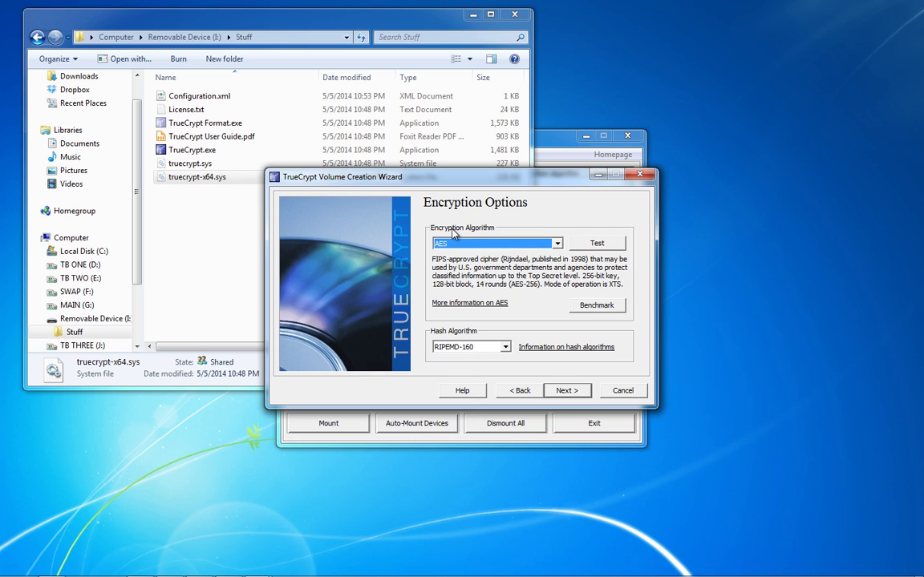
Select SHA-512 as the hash and the Serpent-AES cascade as the encryption algorithm
{"action": "left_click", "coordinate": [539, 243]}
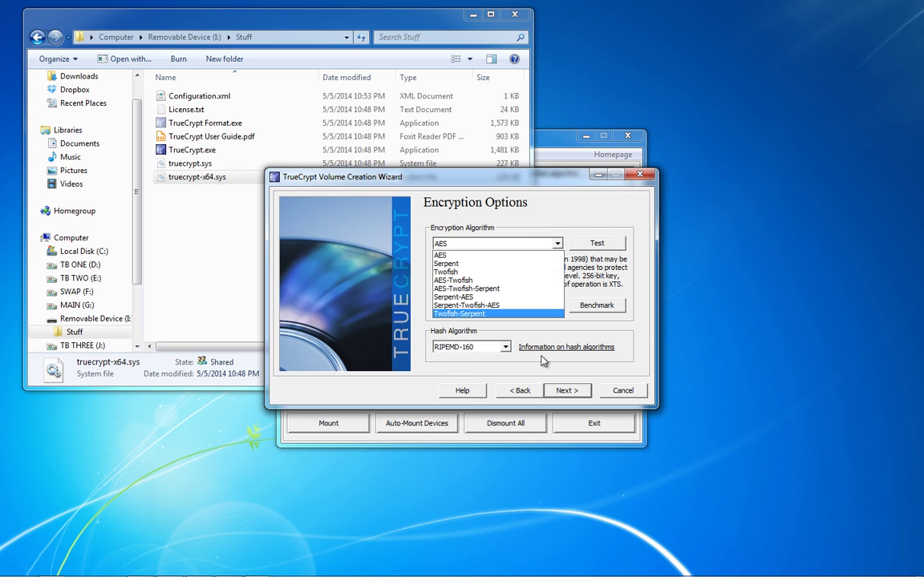
{"action": "left_click", "coordinate": [529, 256]}
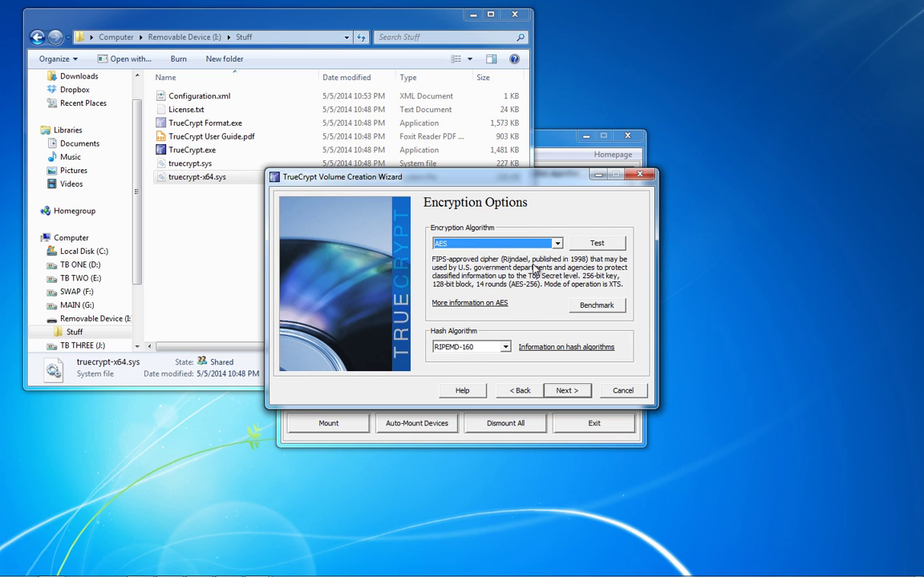
{"action": "left_click", "coordinate": [517, 244]}
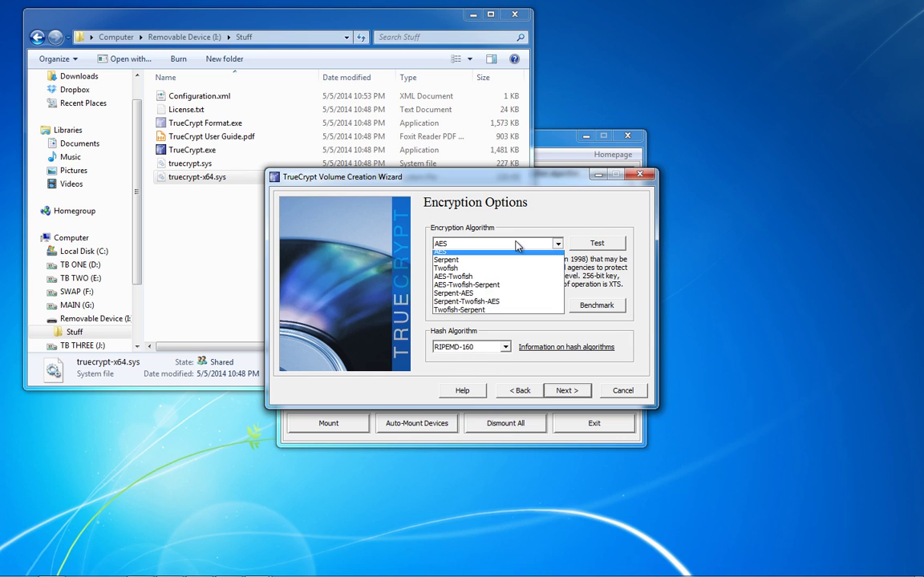
{"action": "left_click", "coordinate": [544, 332]}
{"action": "left_click", "coordinate": [473, 348]}
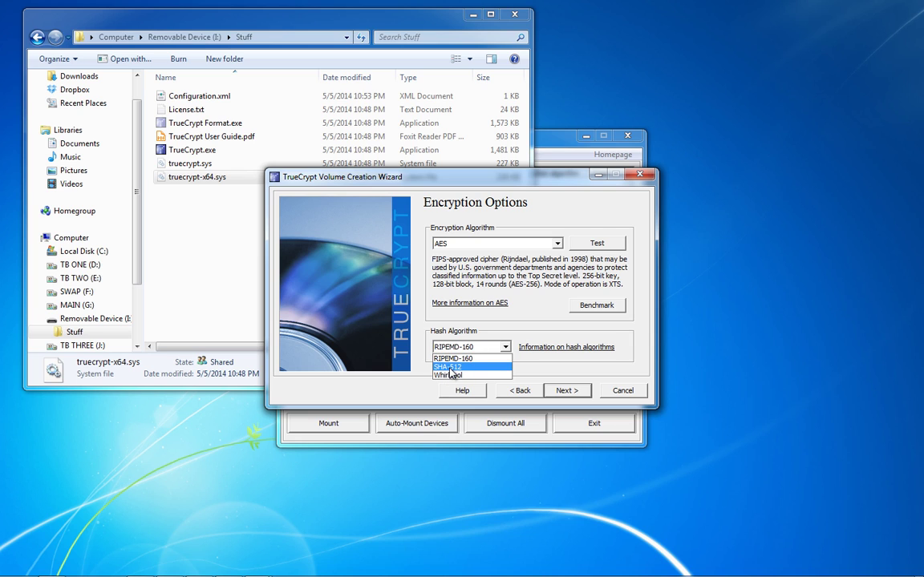
{"action": "left_click", "coordinate": [469, 367]}
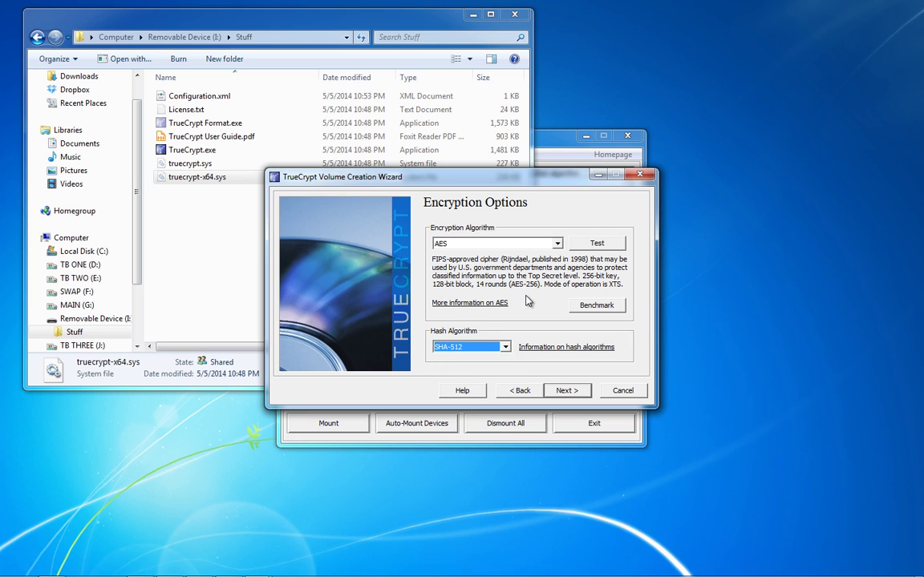
{"action": "left_click", "coordinate": [546, 245]}
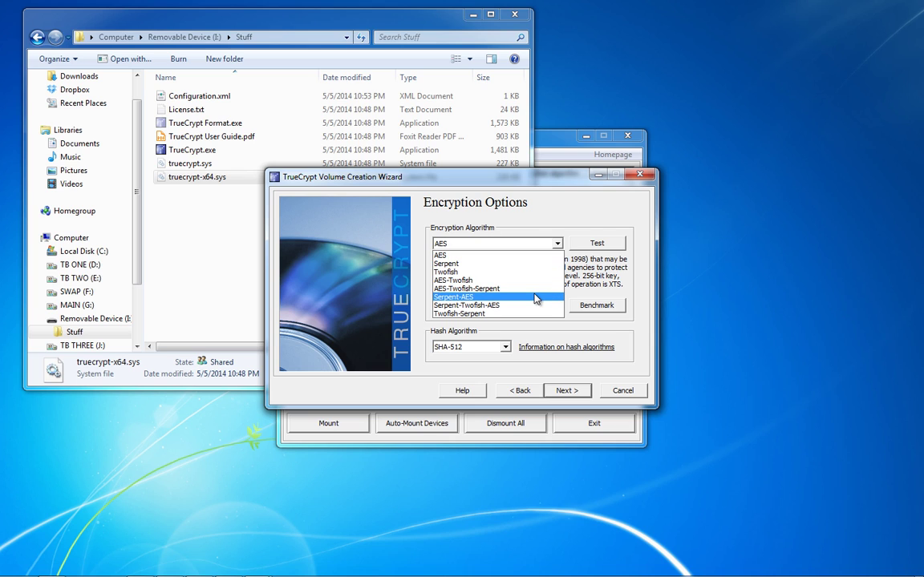
{"action": "left_click", "coordinate": [544, 255]}
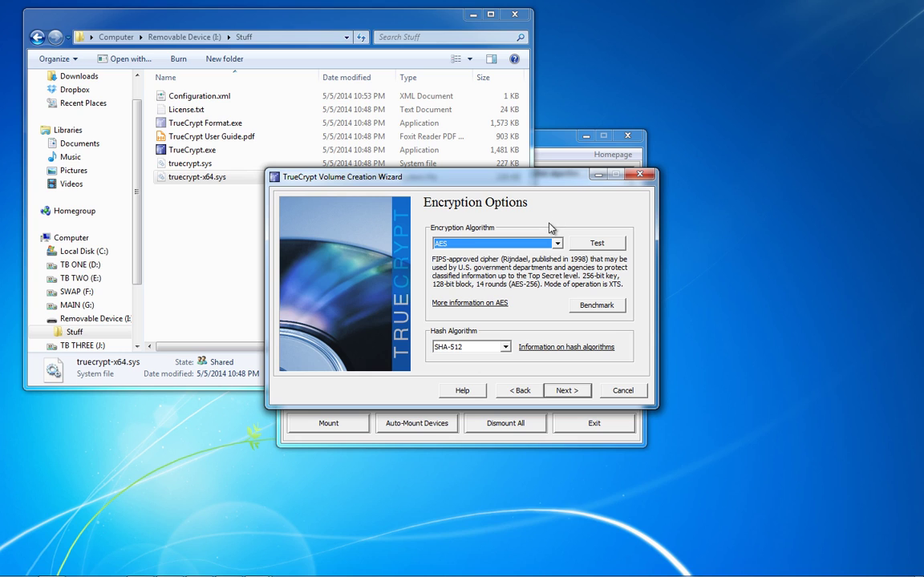
{"action": "left_click", "coordinate": [540, 245]}
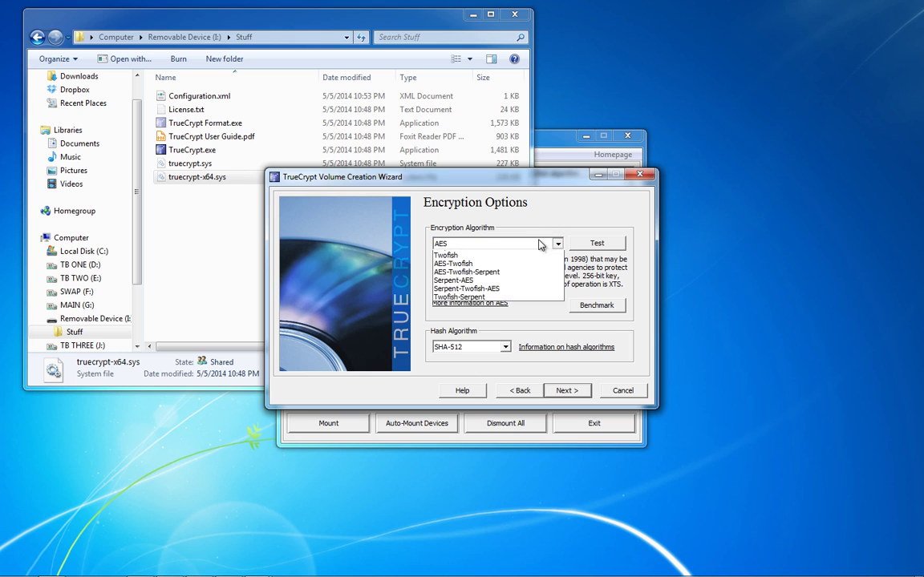
{"action": "left_click", "coordinate": [521, 298]}
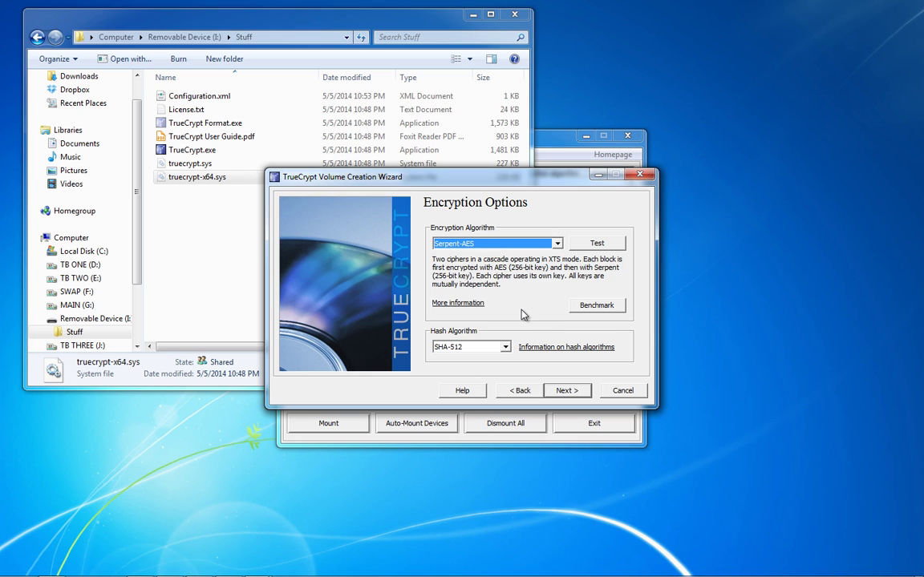
Pass Auto-Test All in the test vectors window and continue to Volume Size
{"action": "left_click", "coordinate": [597, 244]}
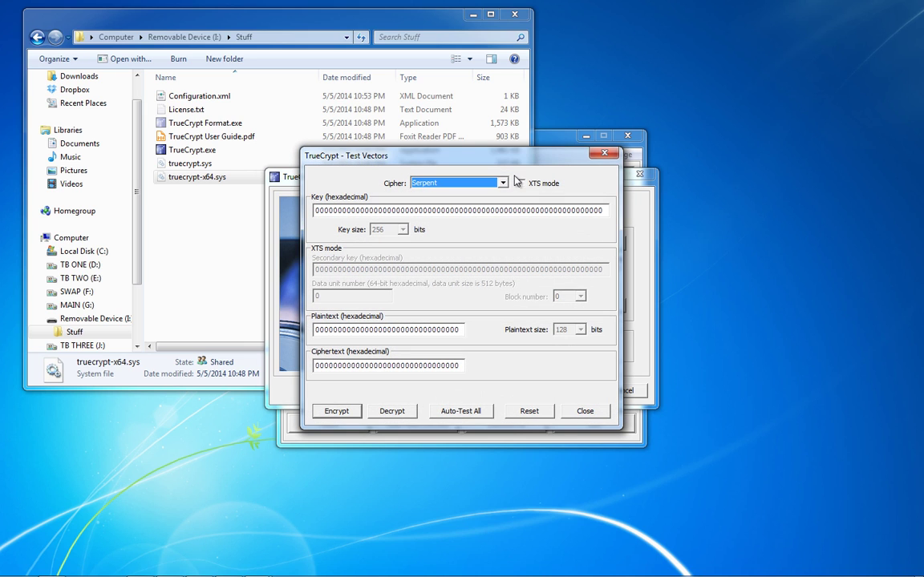
{"action": "left_click", "coordinate": [455, 412]}
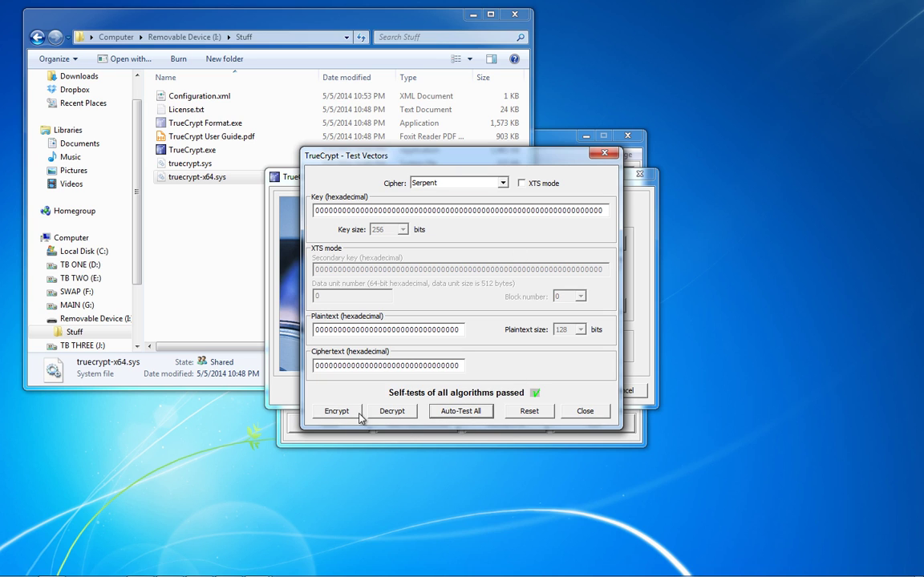
{"action": "left_click", "coordinate": [585, 412]}
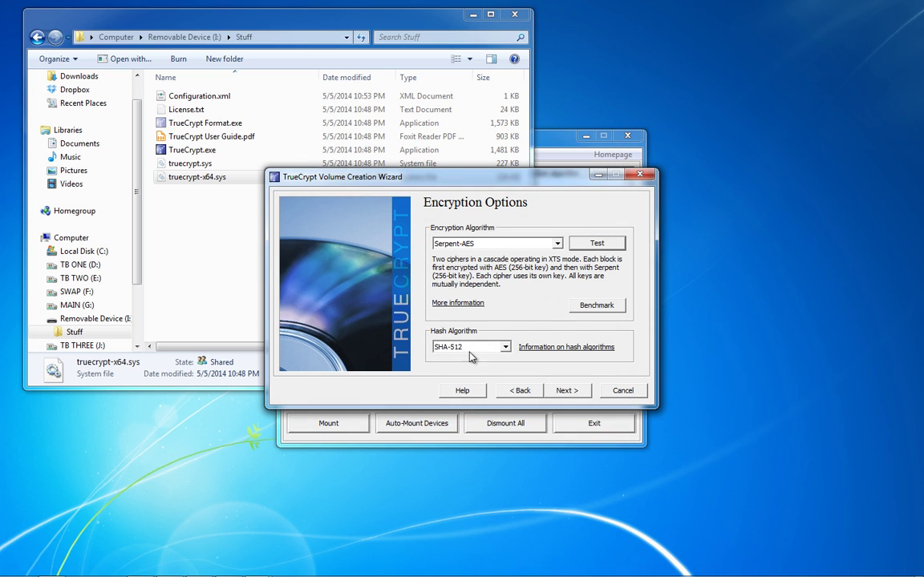
{"action": "left_click", "coordinate": [567, 391]}
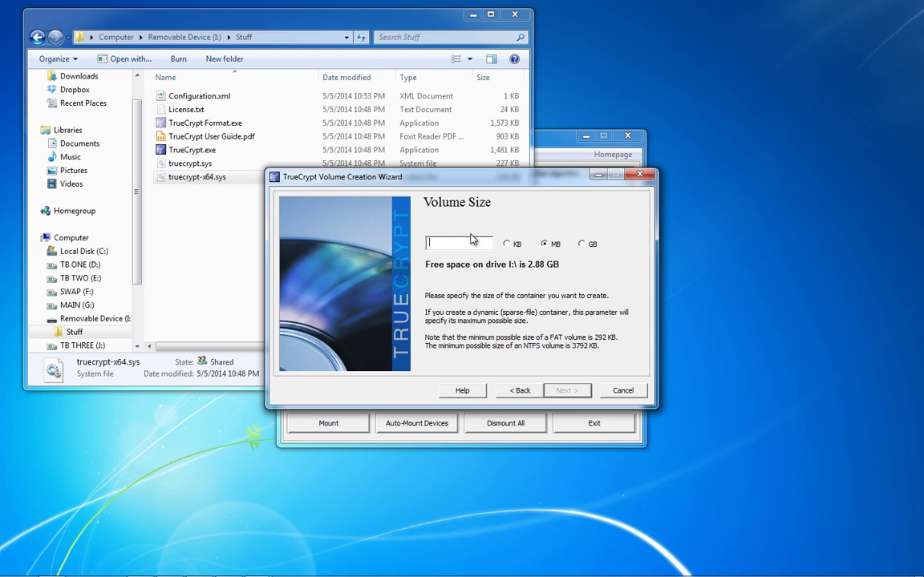
Enter 1500 as the container size, with MB selected as the unit
{"action": "type", "text": "500"}
{"action": "left_click", "coordinate": [581, 243]}
{"action": "left_click_drag", "start_coordinate": [479, 243], "coordinate": [373, 229]}
{"action": "key", "text": "BackSpace"}
{"action": "type", "text": "2"}
{"action": "key", "text": "BackSpace"}
{"action": "type", "text": "10"}
{"action": "key", "text": "BackSpace"}
{"action": "key", "text": "BackSpace"}
{"action": "type", "text": "1"}
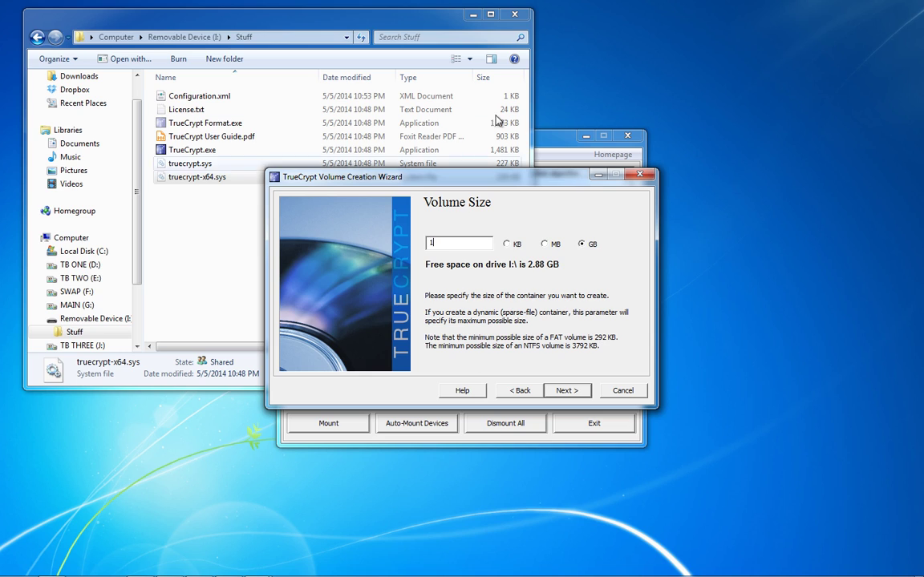
{"action": "left_click", "coordinate": [544, 245]}
{"action": "left_click", "coordinate": [456, 248]}
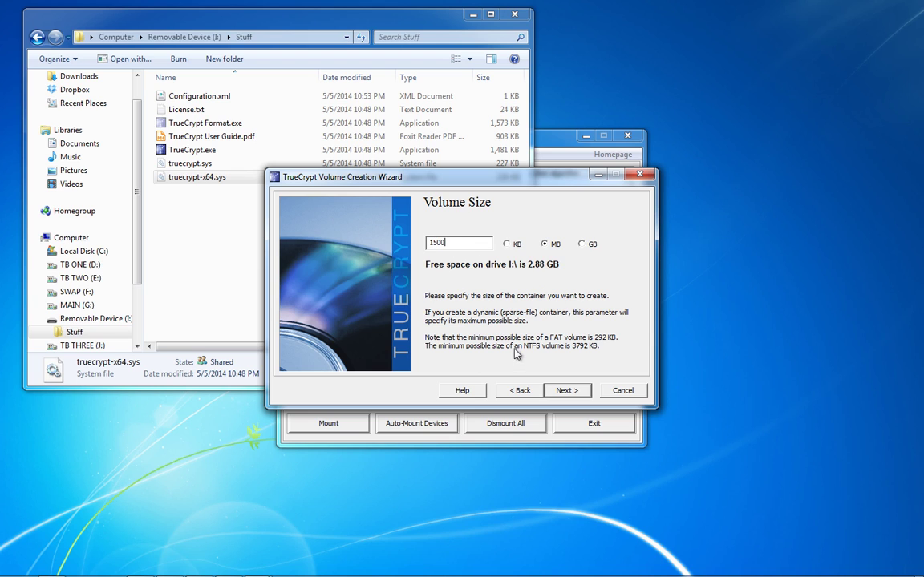
Keep the 1500 MB volume size and begin entering the volume password
{"action": "left_click", "coordinate": [585, 388]}
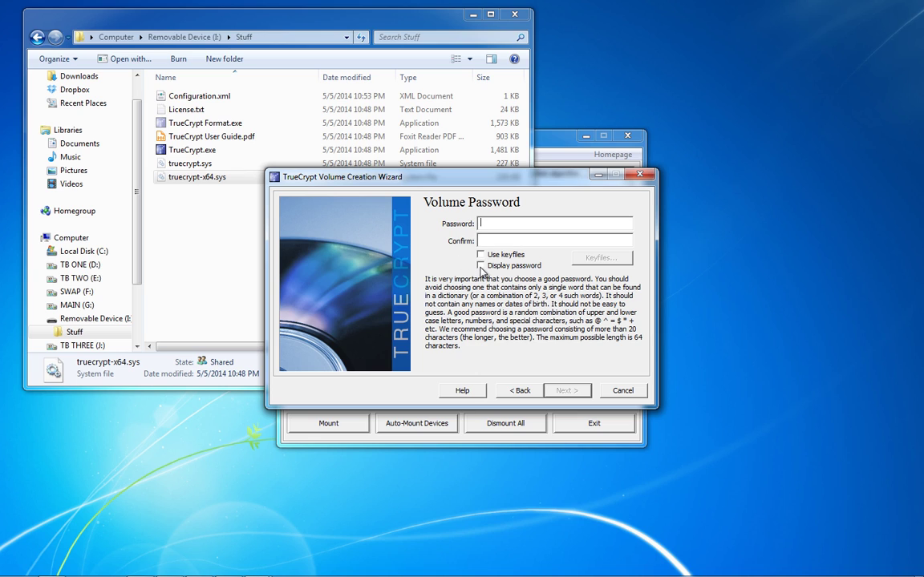
{"action": "left_click", "coordinate": [494, 220]}
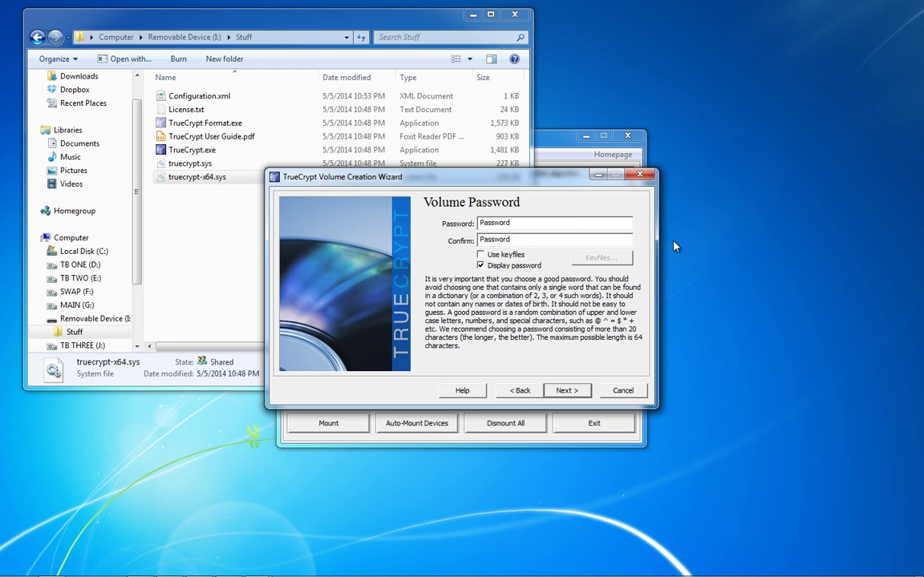
Correct the password entries, then continue past the short-password warning to the FAT format step
{"action": "left_click", "coordinate": [621, 226]}
{"action": "key", "text": "BackSpace"}
{"action": "key", "text": "BackSpace"}
{"action": "key", "text": "BackSpace"}
{"action": "key", "text": "BackSpace"}
{"action": "key", "text": "BackSpace"}
{"action": "key", "text": "BackSpace"}
{"action": "key", "text": "BackSpace"}
{"action": "left_click", "coordinate": [577, 392]}
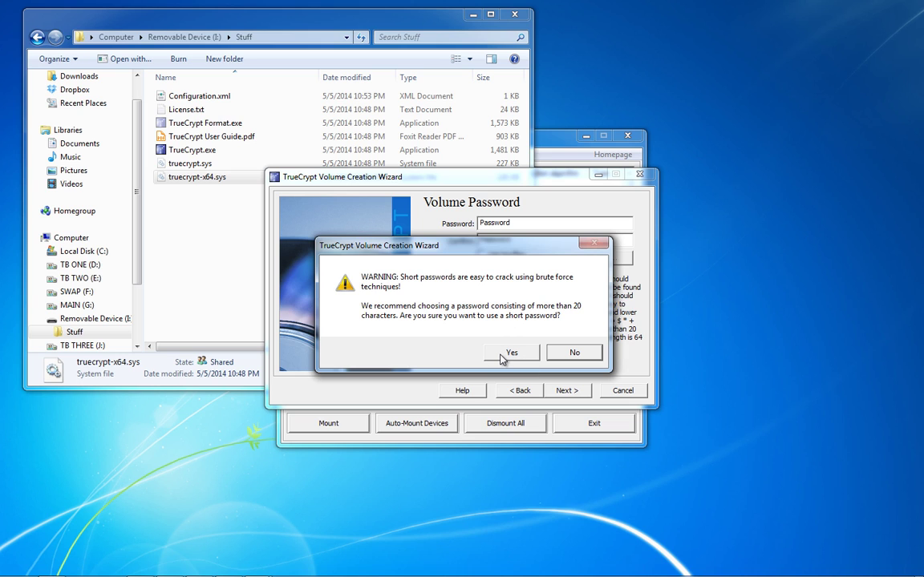
{"action": "left_click", "coordinate": [506, 353]}
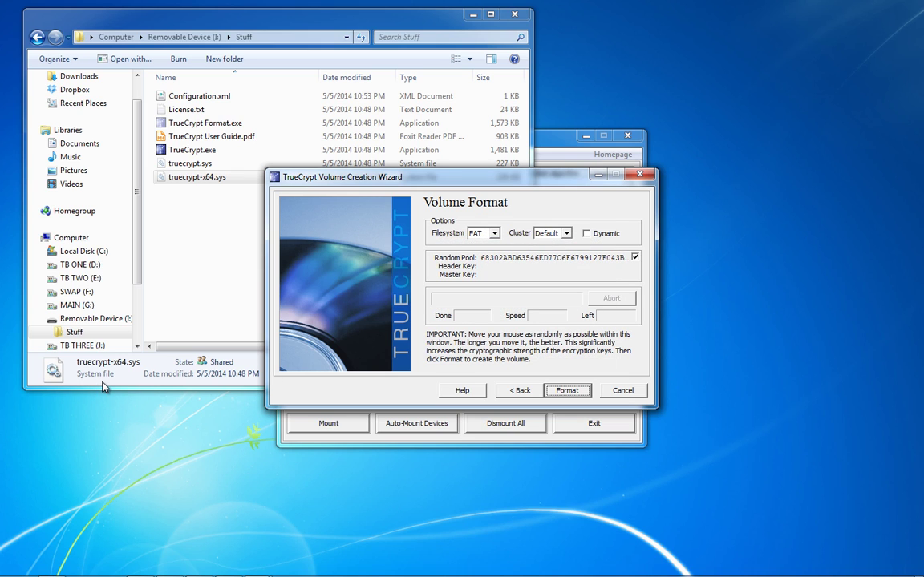
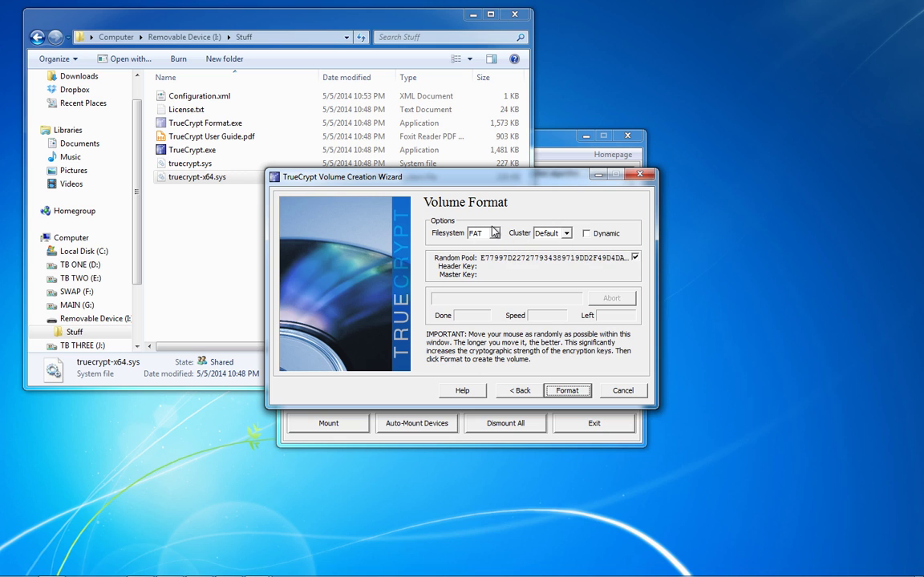
Settle on the FAT filesystem with default cluster size, declining the dynamic sparse-volume option
{"action": "left_click", "coordinate": [494, 233]}
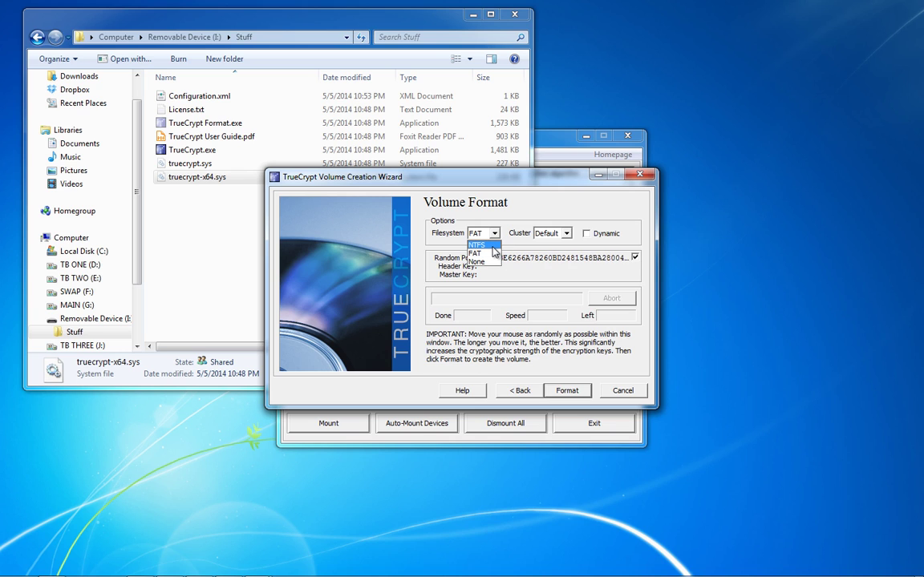
{"action": "left_click", "coordinate": [492, 245]}
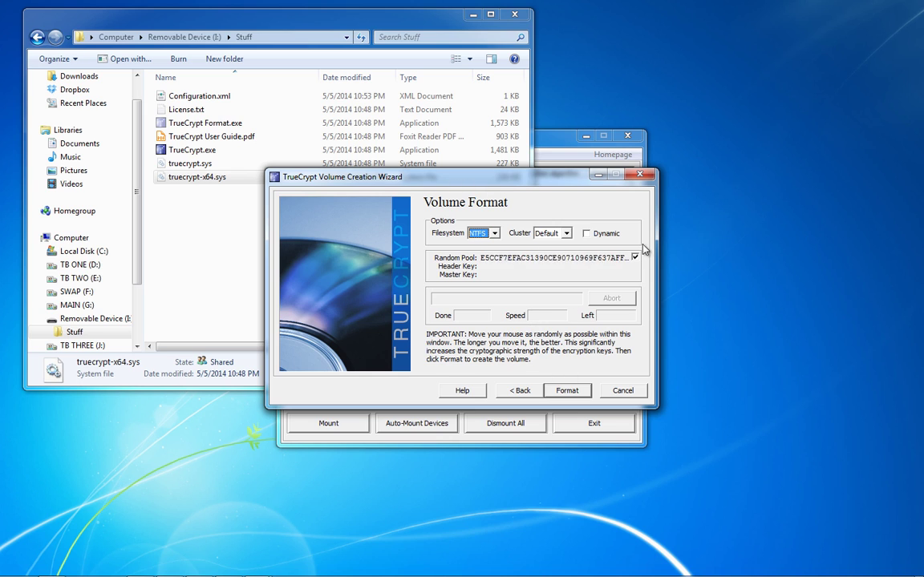
{"action": "left_click", "coordinate": [494, 234]}
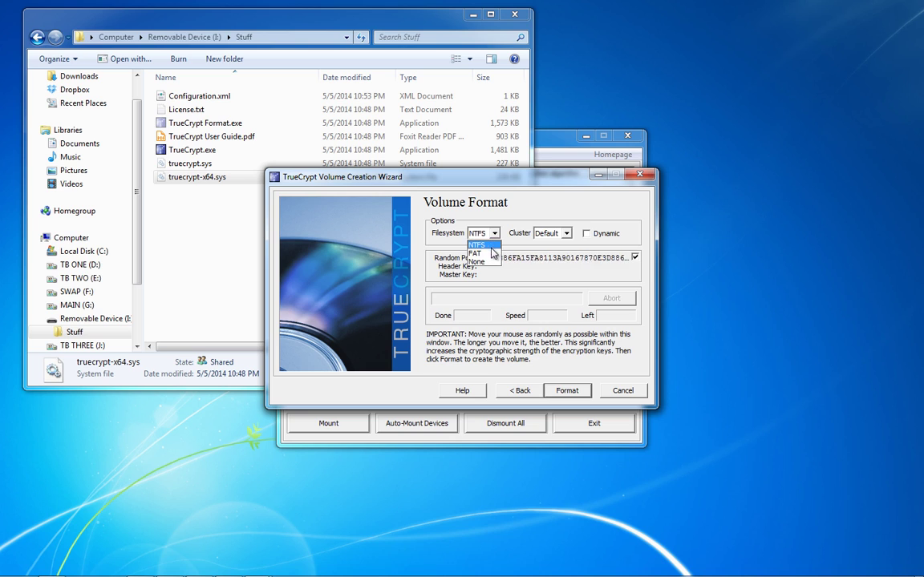
{"action": "left_click", "coordinate": [481, 242]}
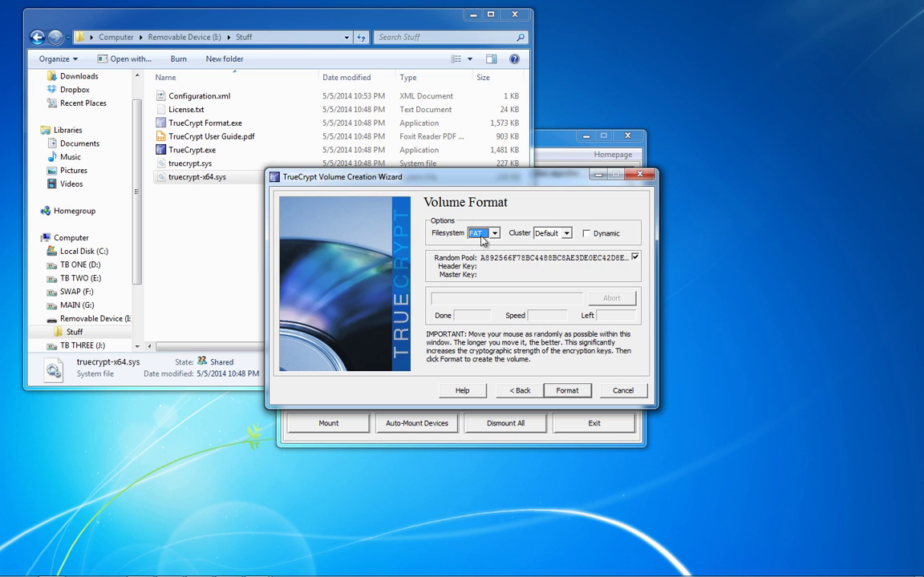
{"action": "left_click", "coordinate": [545, 237]}
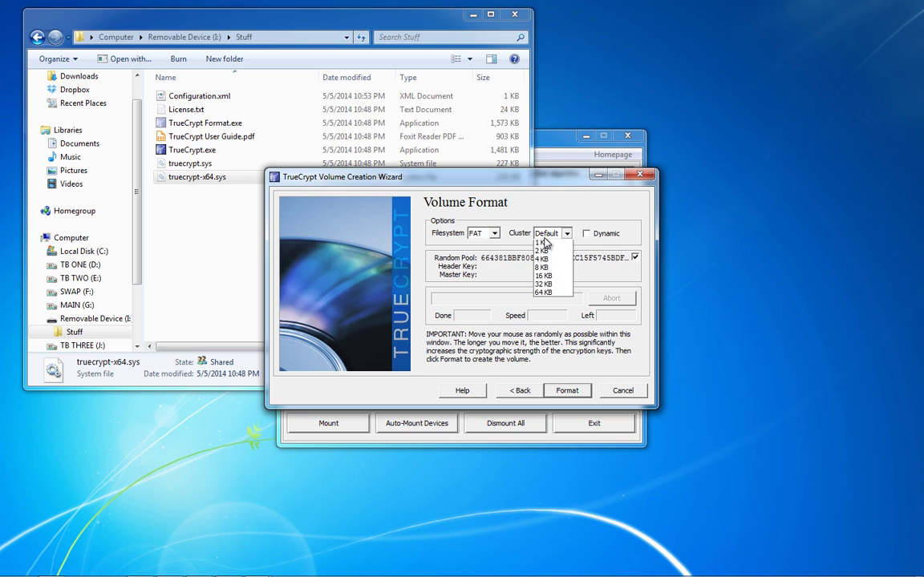
{"action": "left_click", "coordinate": [551, 235]}
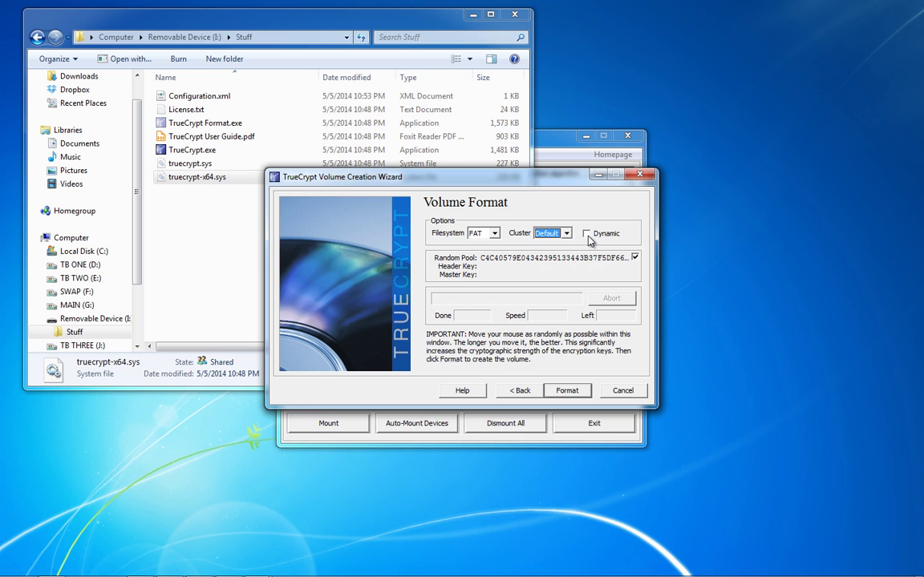
{"action": "left_click", "coordinate": [587, 234]}
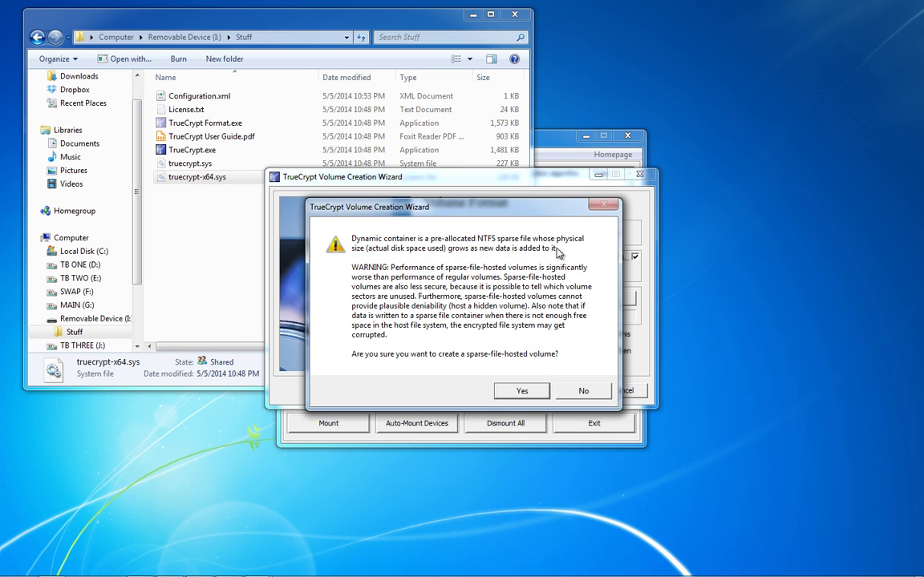
{"action": "left_click", "coordinate": [584, 390]}
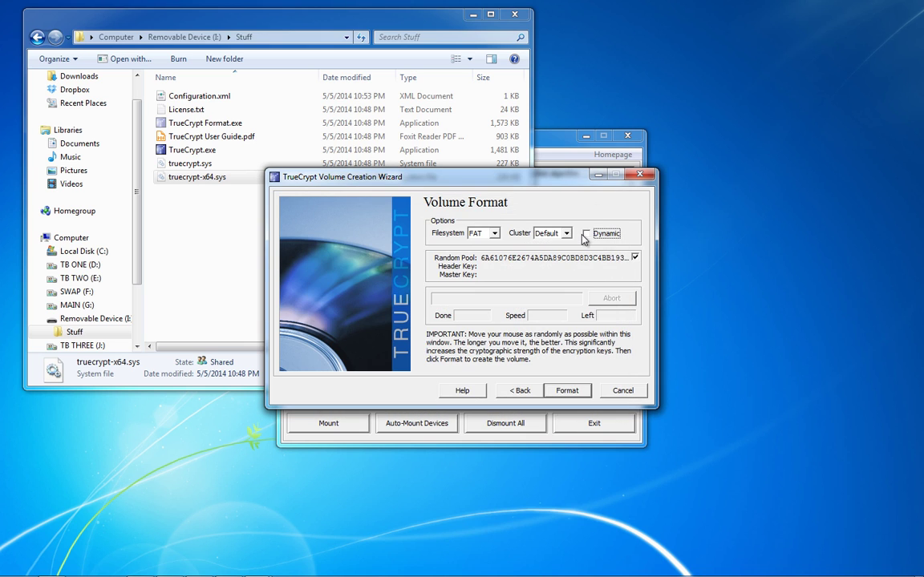
{"action": "left_click", "coordinate": [586, 233]}
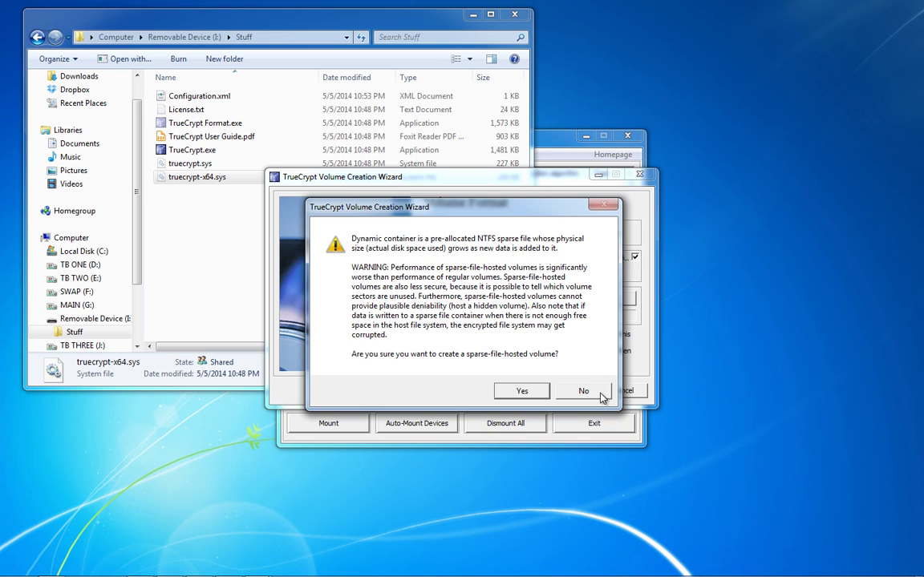
{"action": "left_click", "coordinate": [597, 389]}
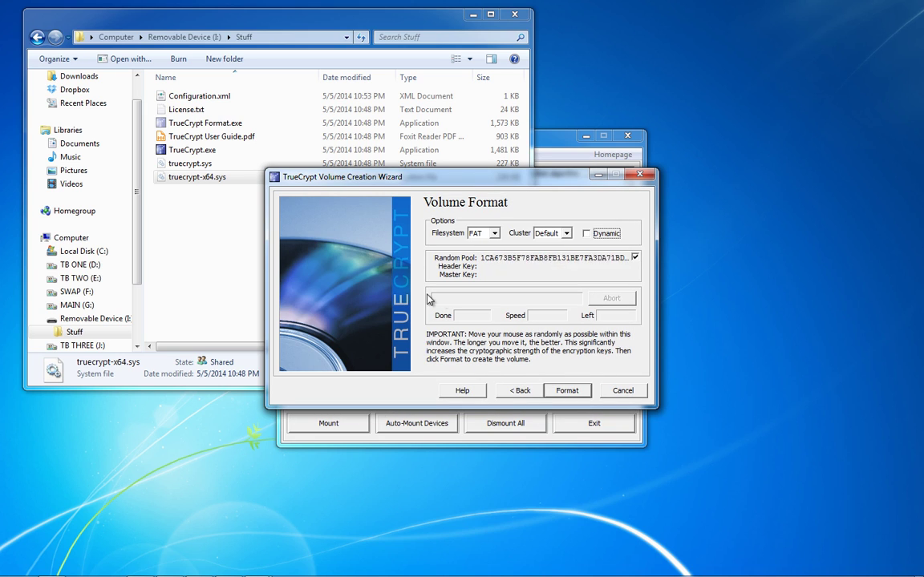
Format the encrypted volume, acknowledge the success message, and exit the volume creation wizard
{"action": "left_click", "coordinate": [584, 392]}
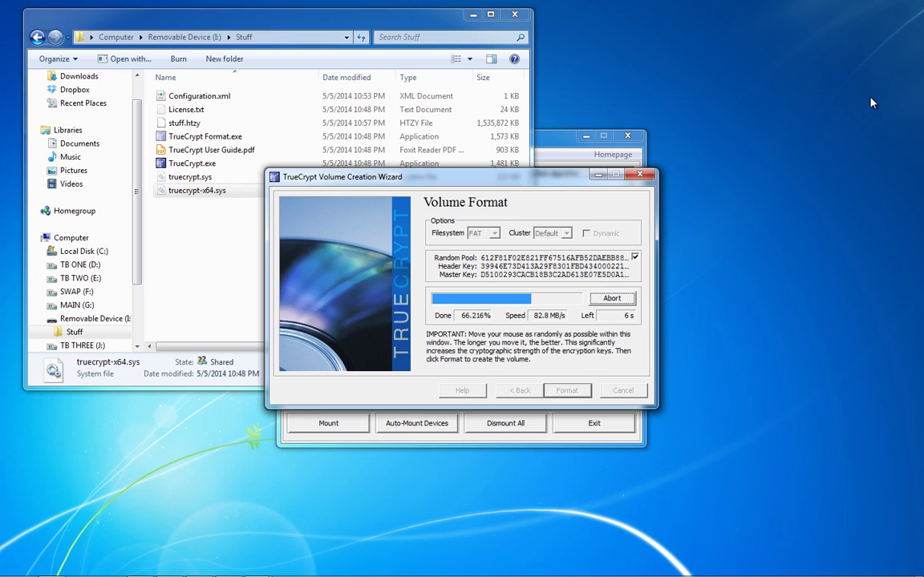
{"action": "left_click_drag", "start_coordinate": [533, 180], "coordinate": [729, 325]}
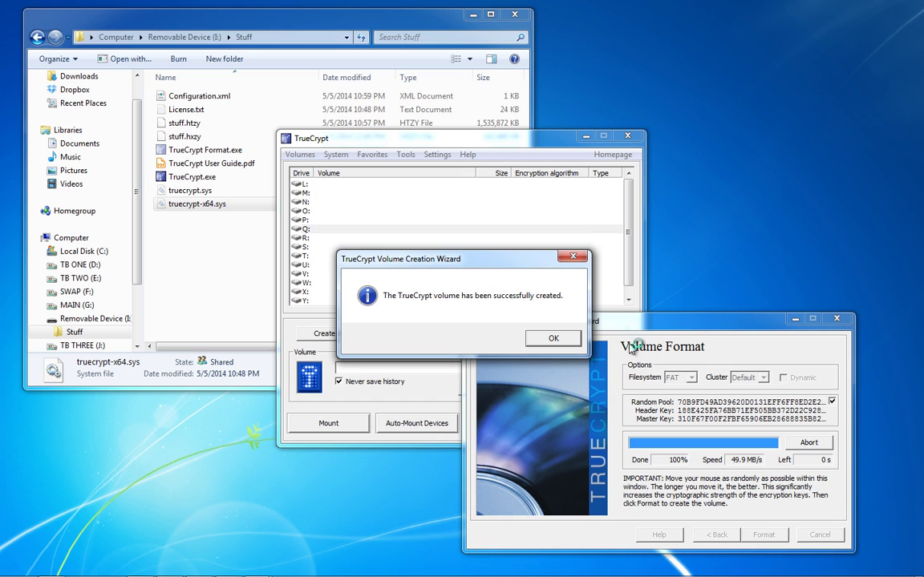
{"action": "left_click", "coordinate": [533, 340]}
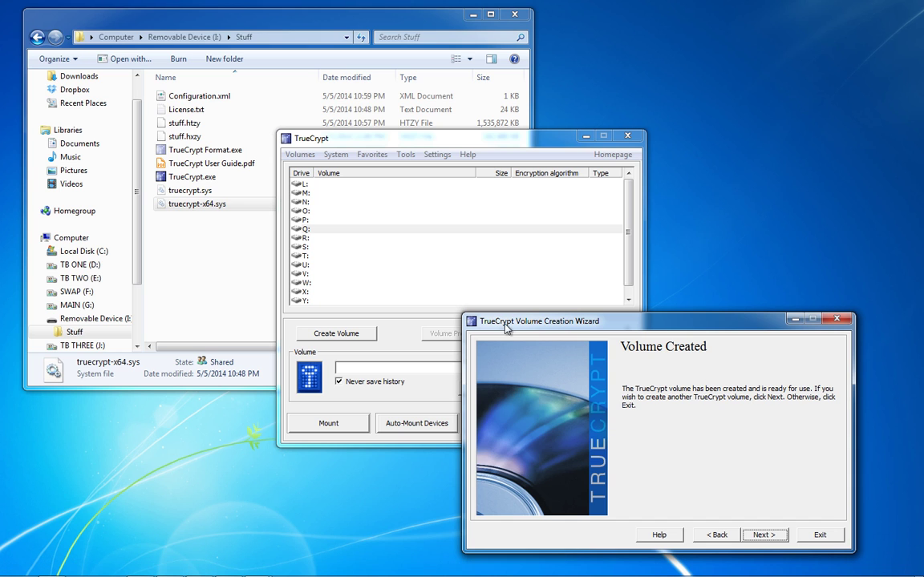
{"action": "left_click_drag", "start_coordinate": [542, 327], "coordinate": [398, 184]}
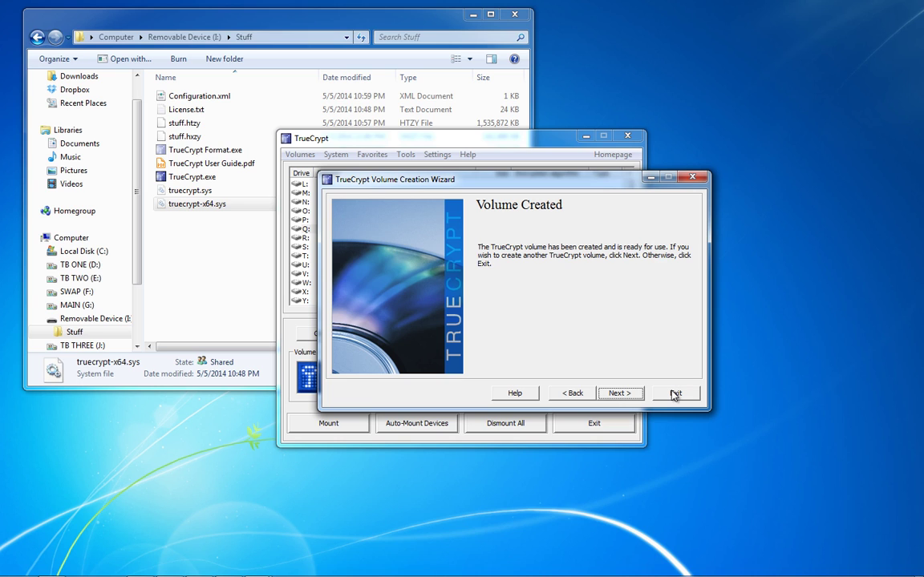
{"action": "left_click", "coordinate": [675, 393]}
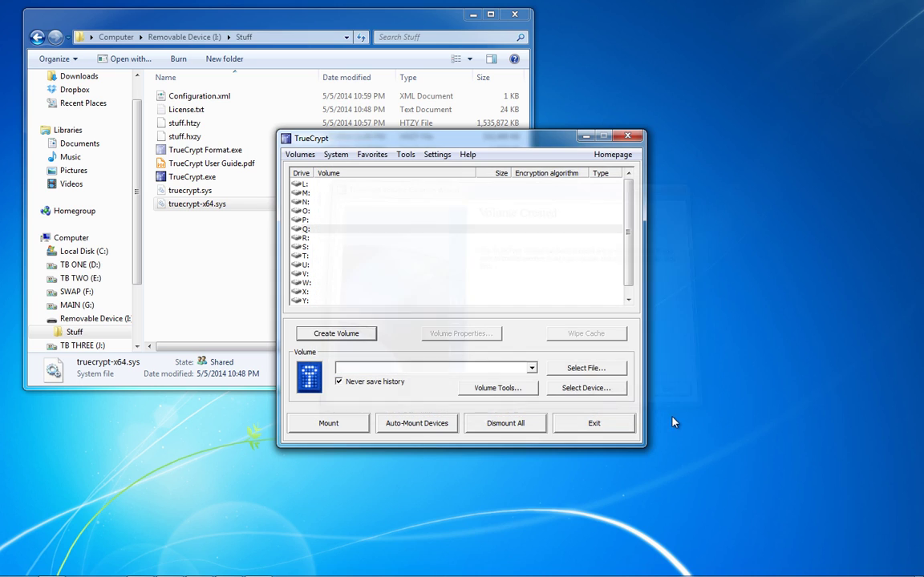
Arrange the windows and select both stuff.hxzy and stuff.htzy in the Stuff folder
{"action": "left_click", "coordinate": [161, 253]}
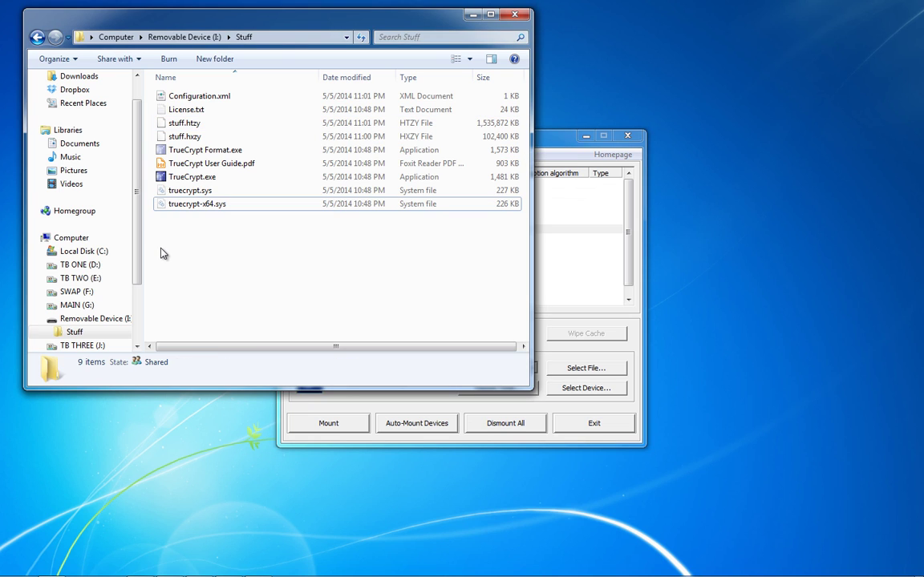
{"action": "left_click", "coordinate": [568, 150]}
{"action": "left_click_drag", "start_coordinate": [567, 150], "coordinate": [680, 207]}
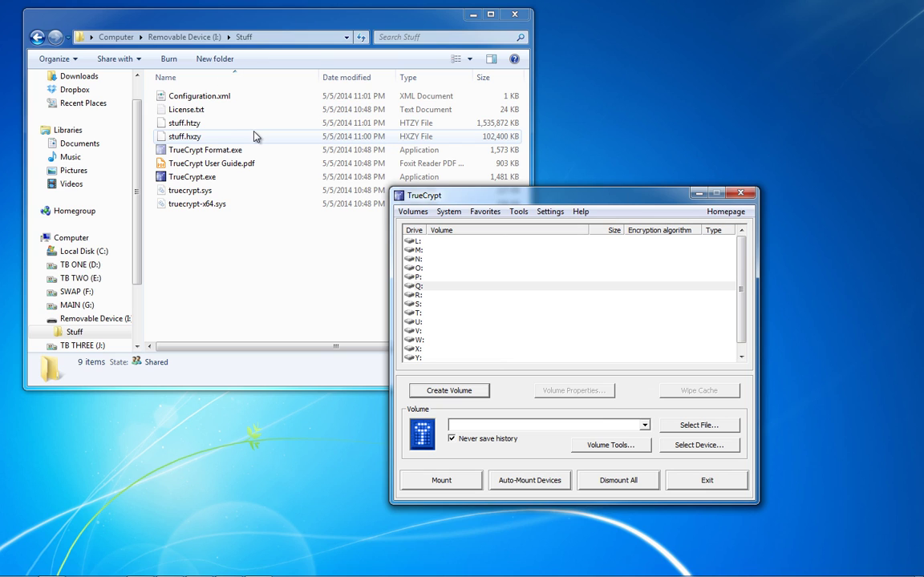
{"action": "left_click", "coordinate": [187, 137]}
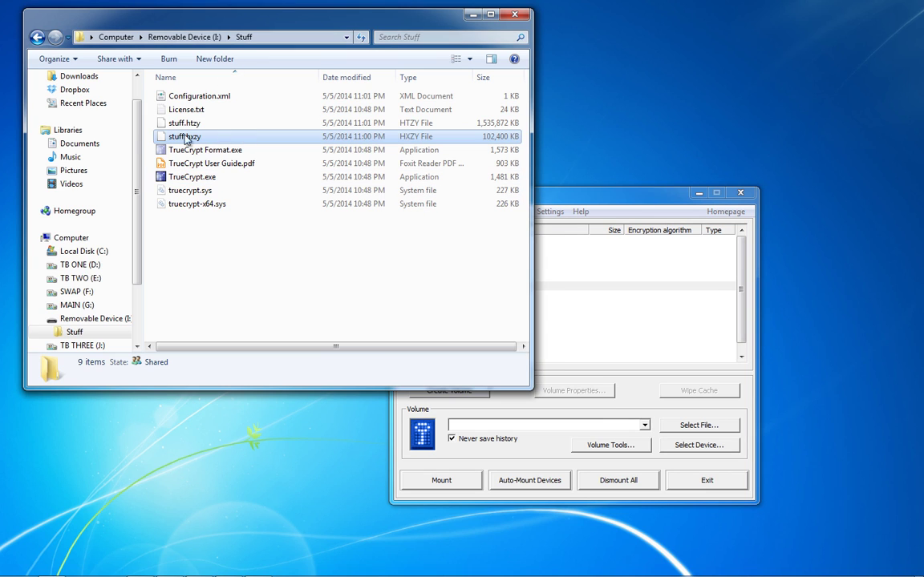
{"action": "left_click", "coordinate": [299, 124]}
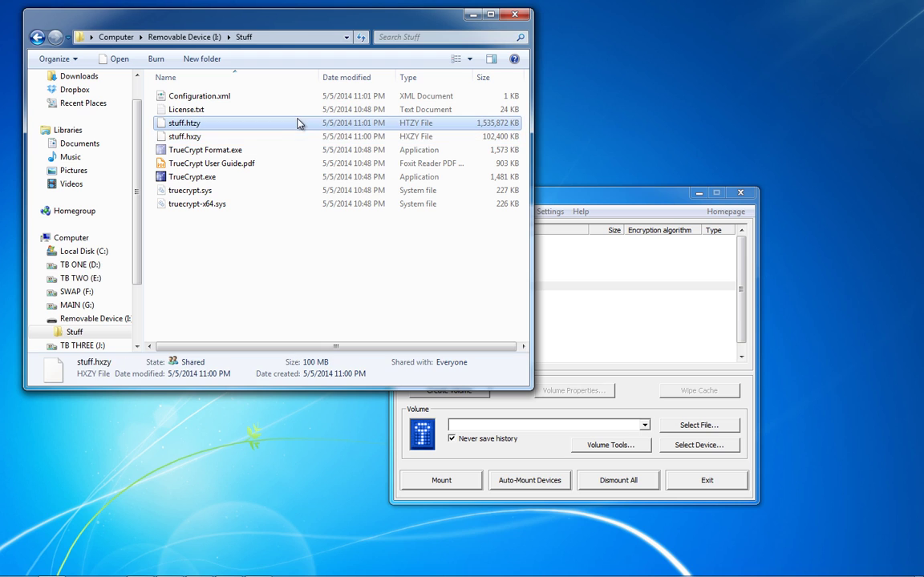
{"action": "left_click_drag", "start_coordinate": [150, 128], "coordinate": [209, 138]}
Cut both container files and paste them into the root of Removable Device (I:)
{"action": "right_click", "coordinate": [170, 126]}
{"action": "left_click", "coordinate": [213, 249]}
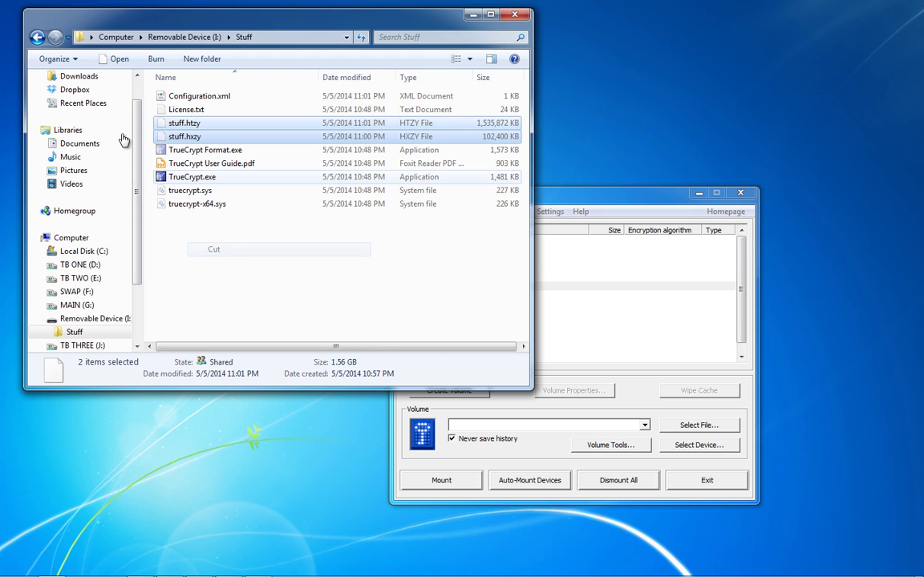
{"action": "left_click", "coordinate": [36, 38]}
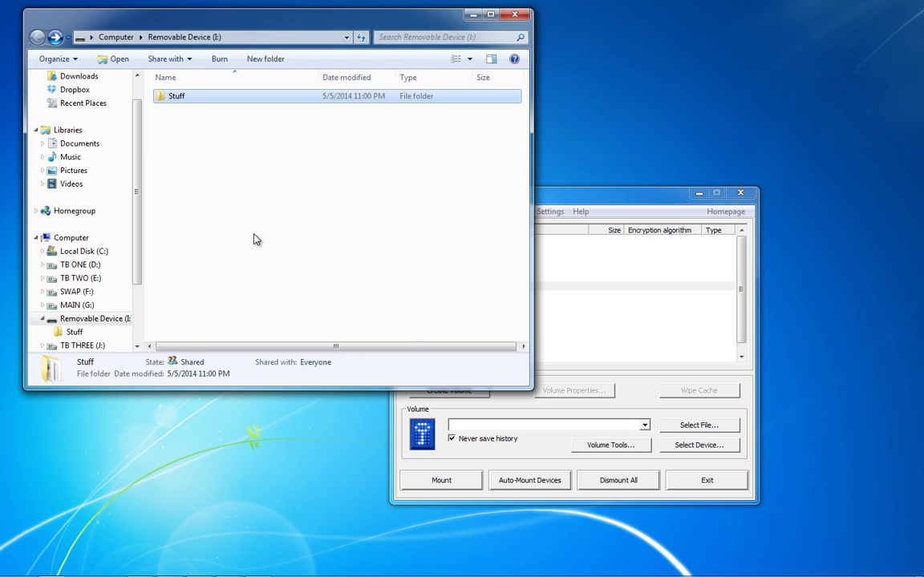
{"action": "right_click", "coordinate": [255, 239]}
{"action": "left_click", "coordinate": [271, 319]}
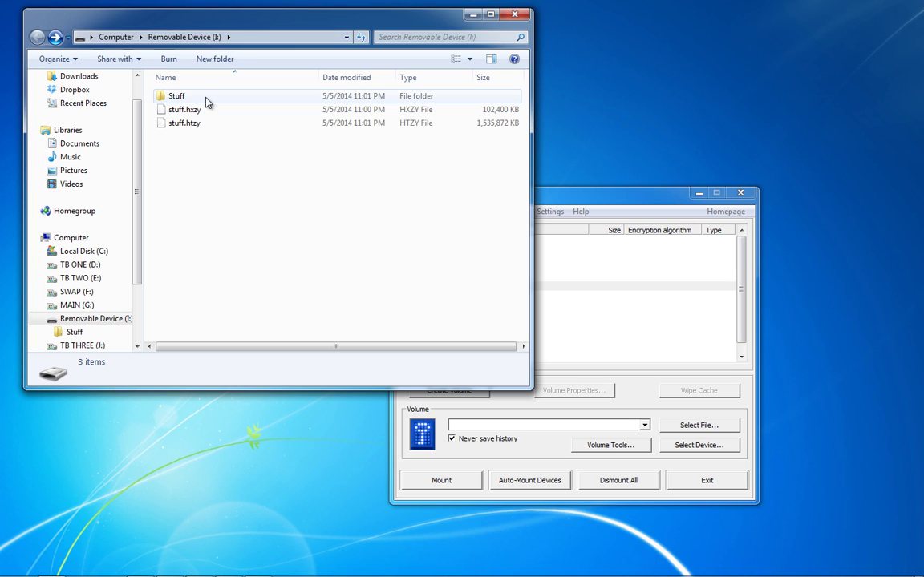
Launch a second TrueCrypt from the Stuff folder, then cancel and close that duplicate window
{"action": "double_click", "coordinate": [258, 101]}
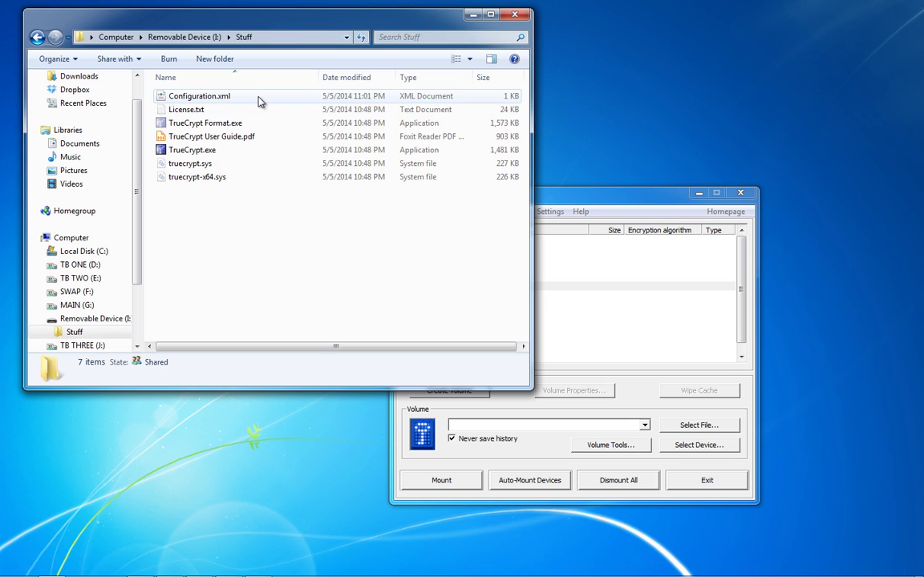
{"action": "double_click", "coordinate": [260, 153]}
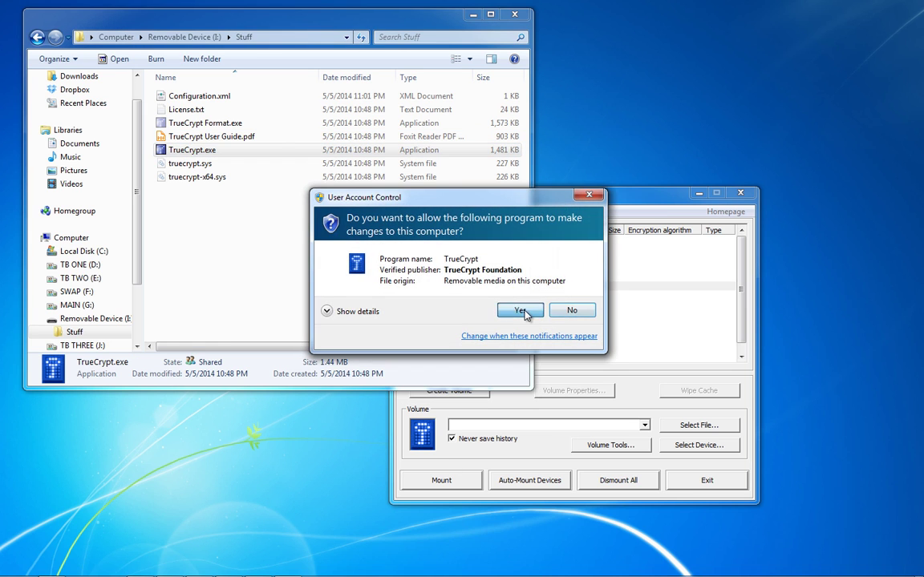
{"action": "left_click", "coordinate": [525, 310]}
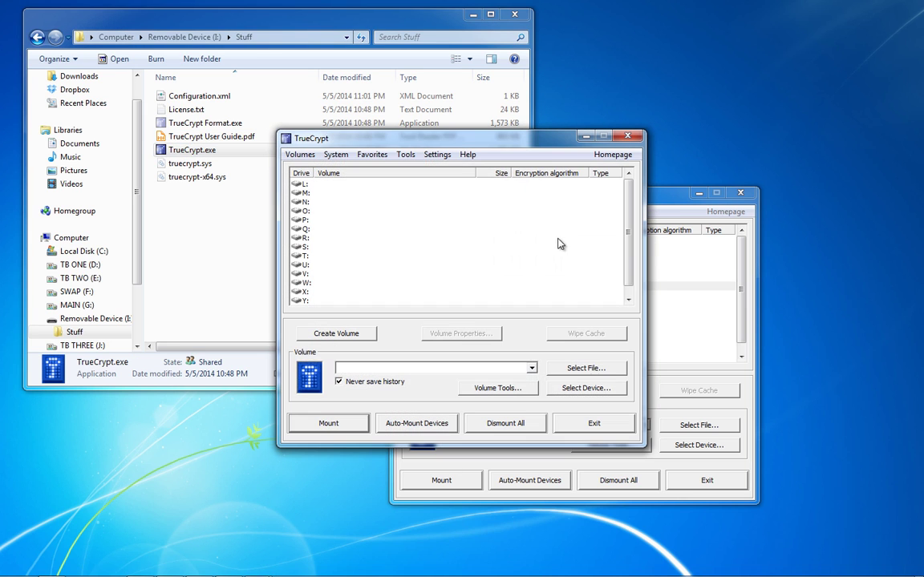
{"action": "left_click", "coordinate": [398, 239]}
{"action": "left_click", "coordinate": [613, 368]}
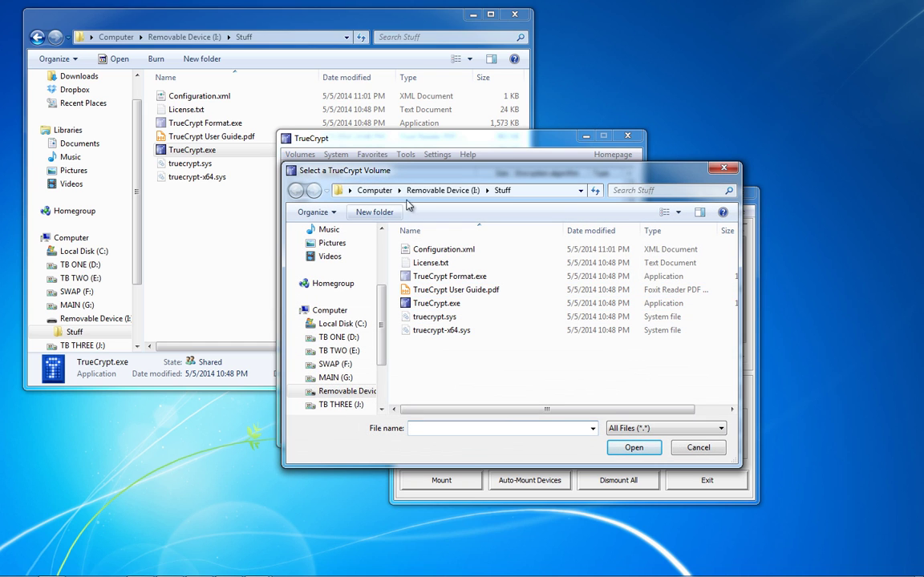
{"action": "left_click", "coordinate": [421, 192]}
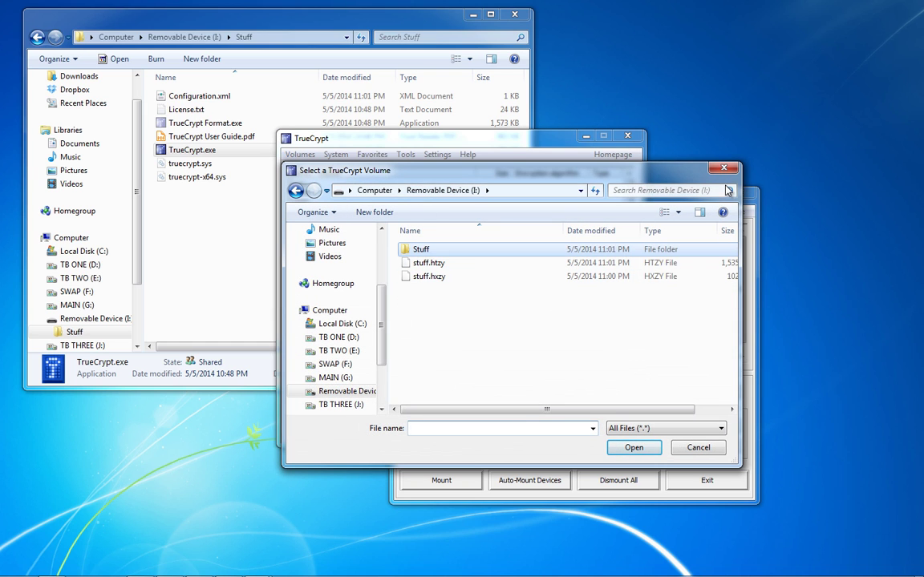
{"action": "left_click", "coordinate": [723, 168]}
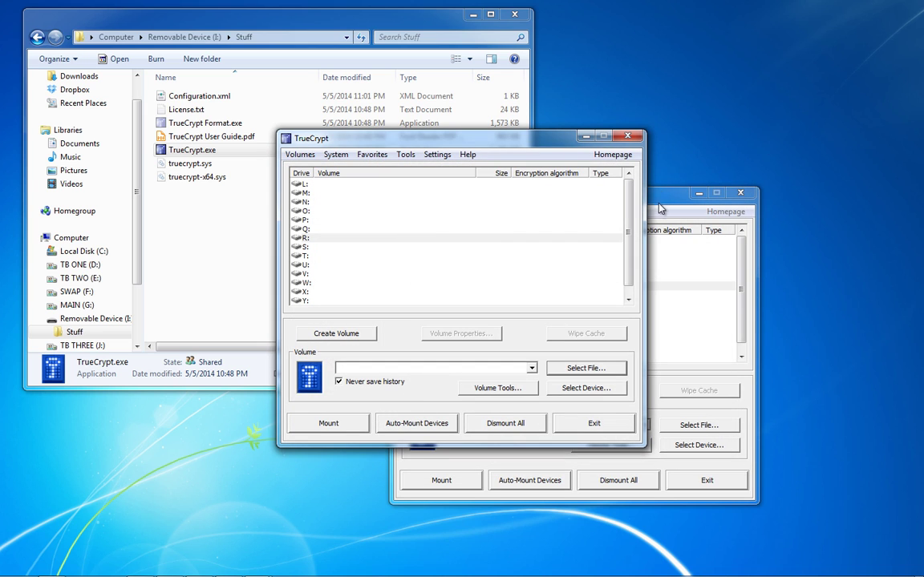
{"action": "left_click", "coordinate": [661, 207]}
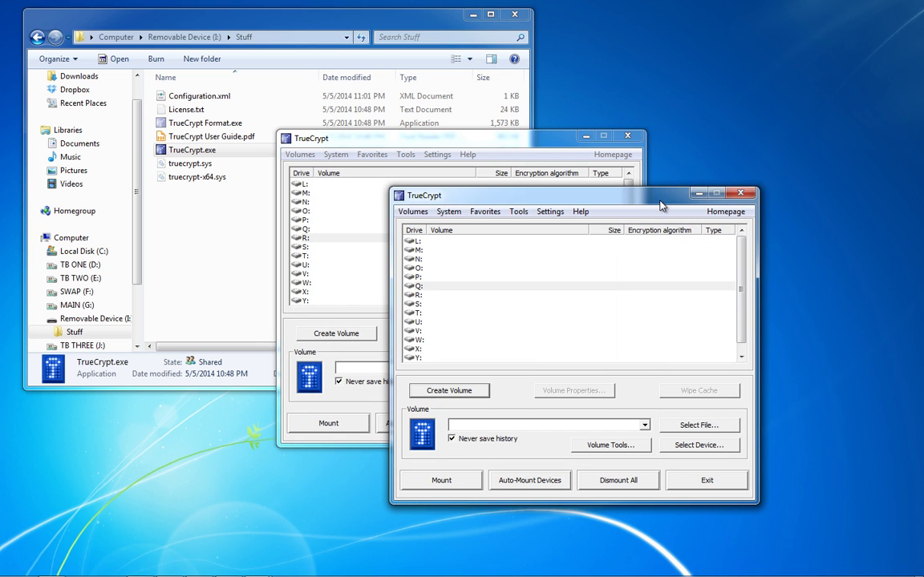
{"action": "left_click", "coordinate": [754, 196]}
{"action": "left_click_drag", "start_coordinate": [421, 141], "coordinate": [649, 237]}
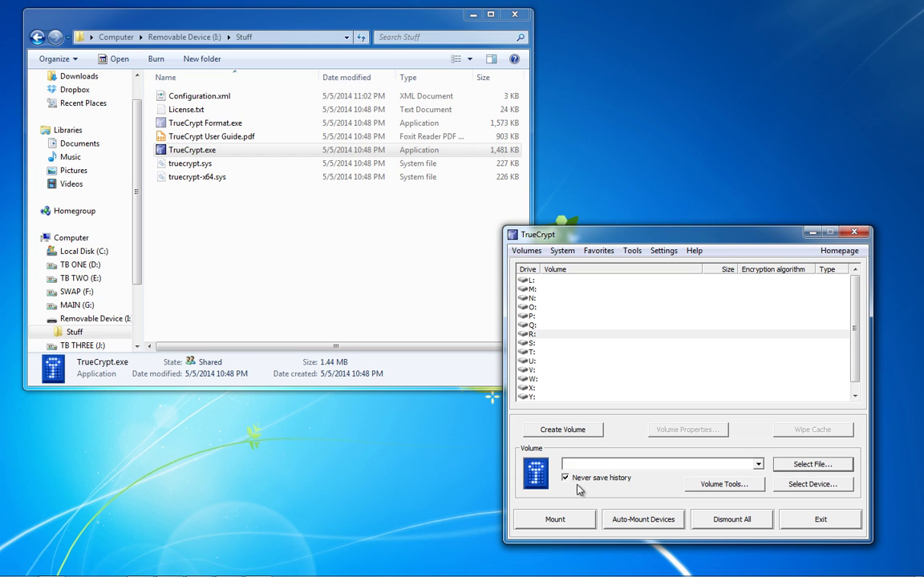
Load I:\stuff.hxzy as the volume file and choose drive letter Q: for it
{"action": "left_click", "coordinate": [794, 464]}
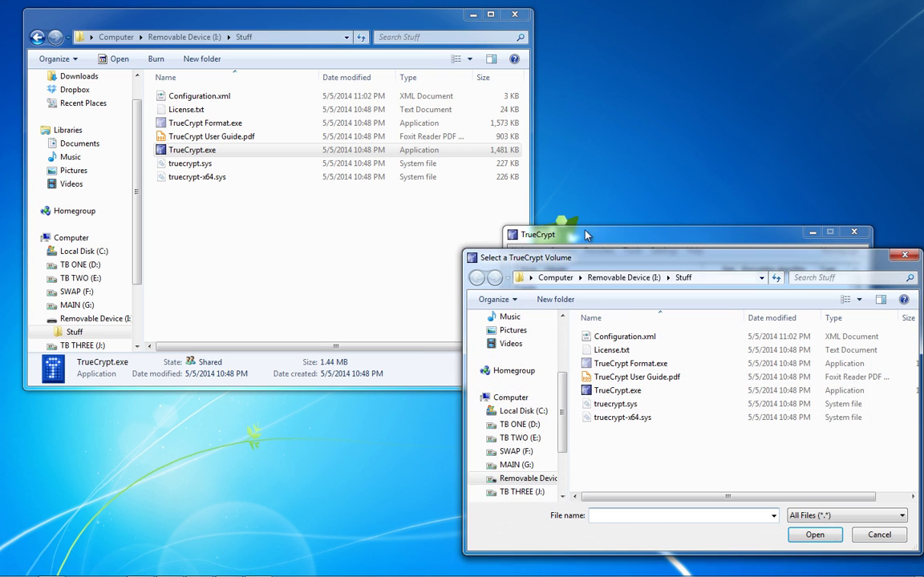
{"action": "left_click", "coordinate": [609, 277]}
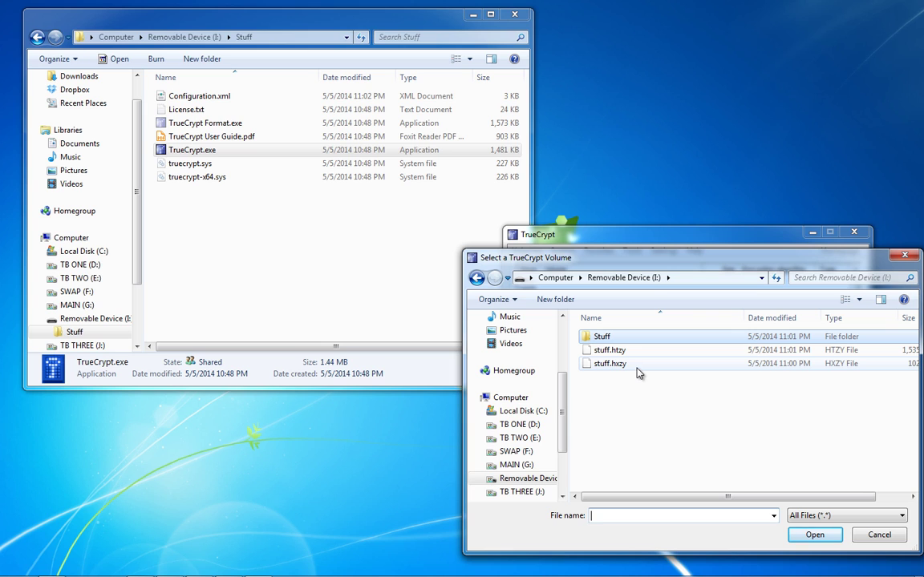
{"action": "left_click", "coordinate": [703, 373]}
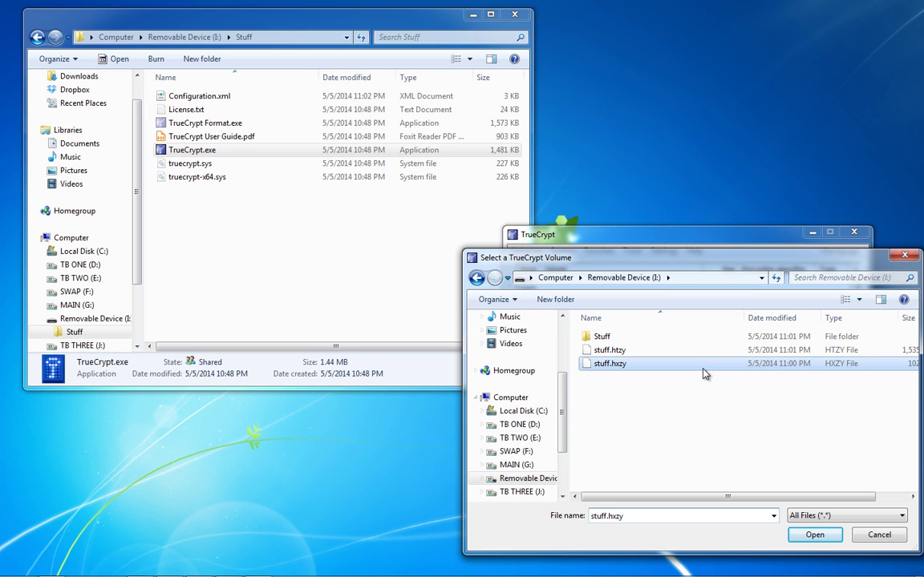
{"action": "left_click", "coordinate": [815, 535]}
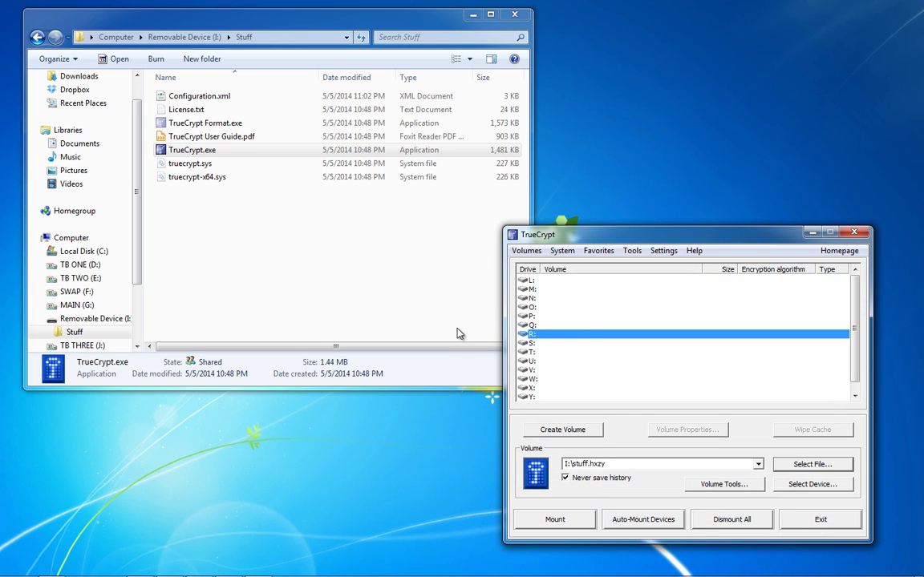
{"action": "left_click", "coordinate": [581, 325]}
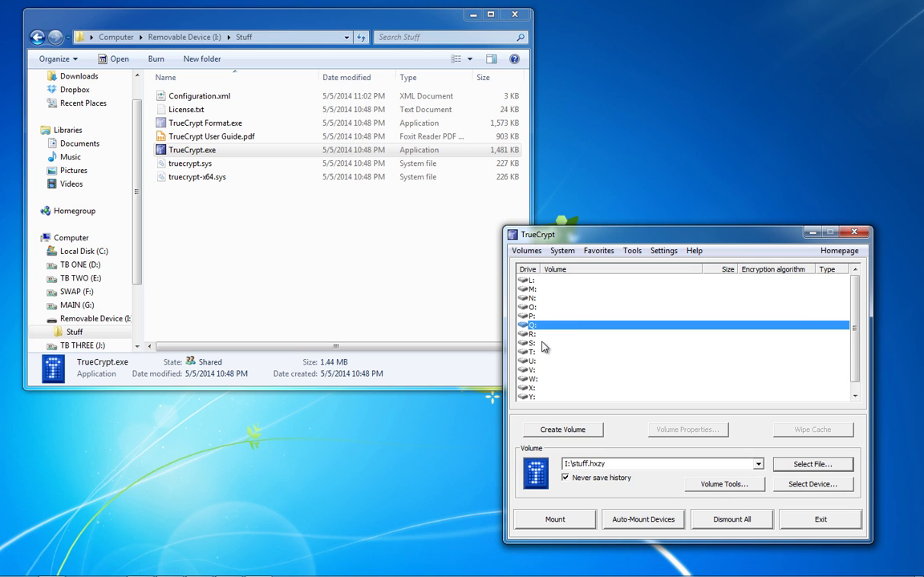
Mount I:\stuff.hxzy on Q: with the password displayed, then select the mounted Q: volume
{"action": "left_click", "coordinate": [545, 518]}
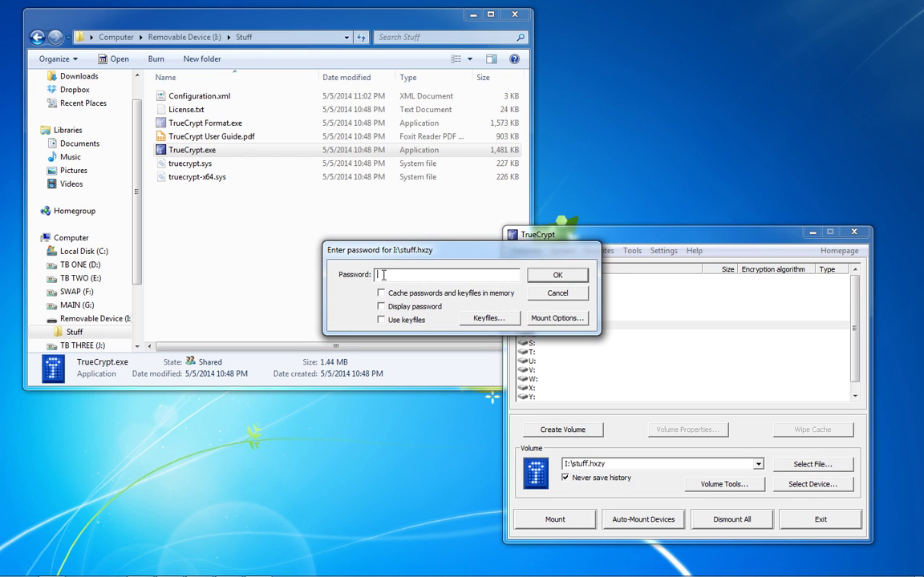
{"action": "left_click", "coordinate": [381, 306]}
{"action": "left_click", "coordinate": [563, 278]}
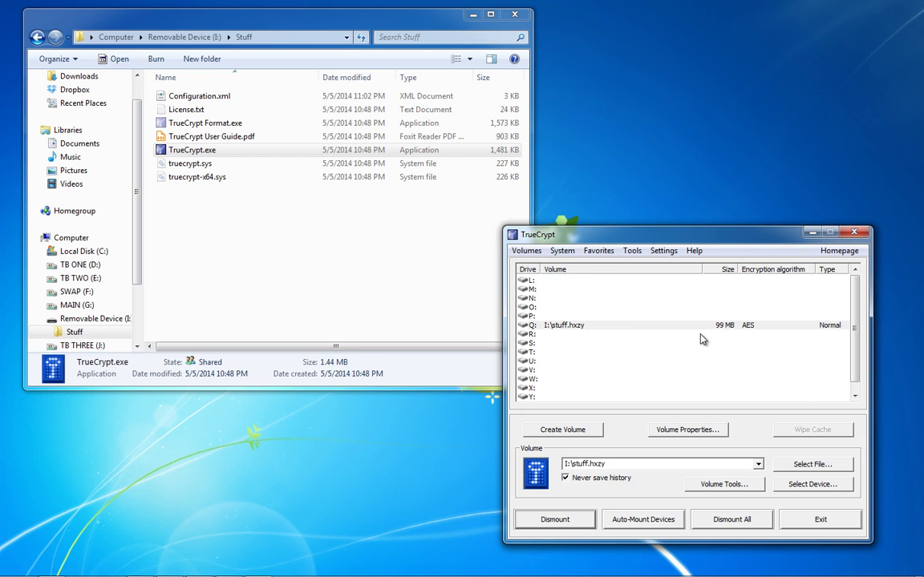
{"action": "left_click", "coordinate": [696, 327]}
Open drive Q: and copy TrueCrypt User Guide.pdf onto it from the Stuff folder
{"action": "right_click", "coordinate": [692, 329]}
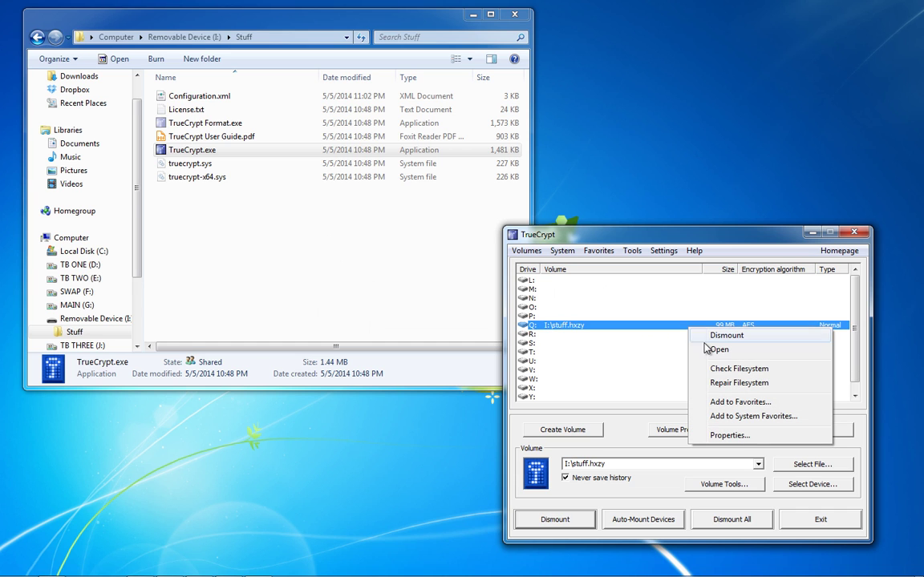
{"action": "left_click", "coordinate": [712, 350]}
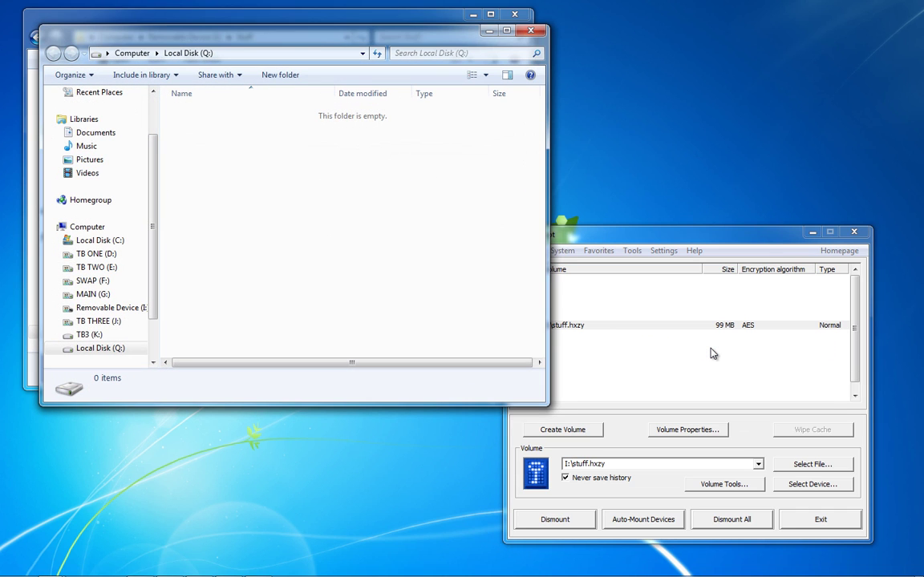
{"action": "left_click_drag", "start_coordinate": [317, 40], "coordinate": [288, 212]}
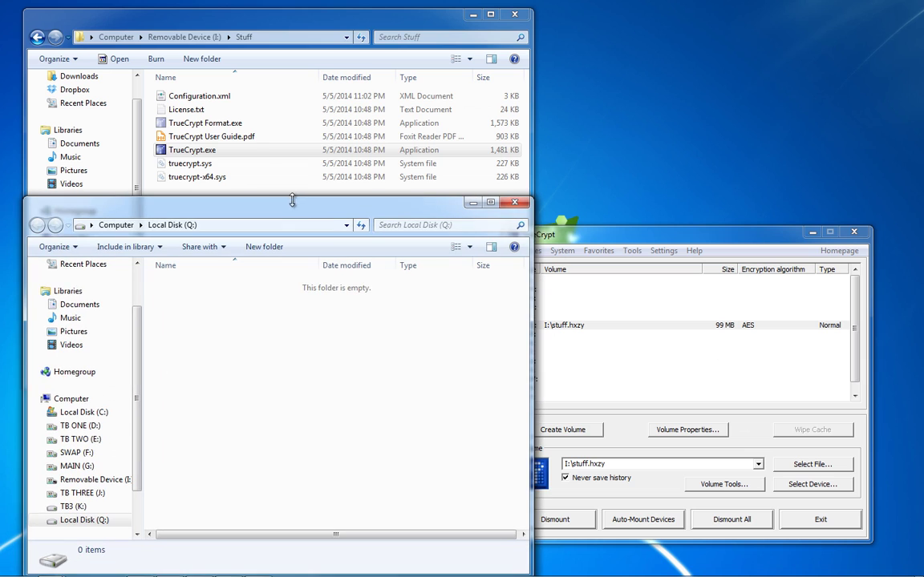
{"action": "left_click", "coordinate": [250, 138]}
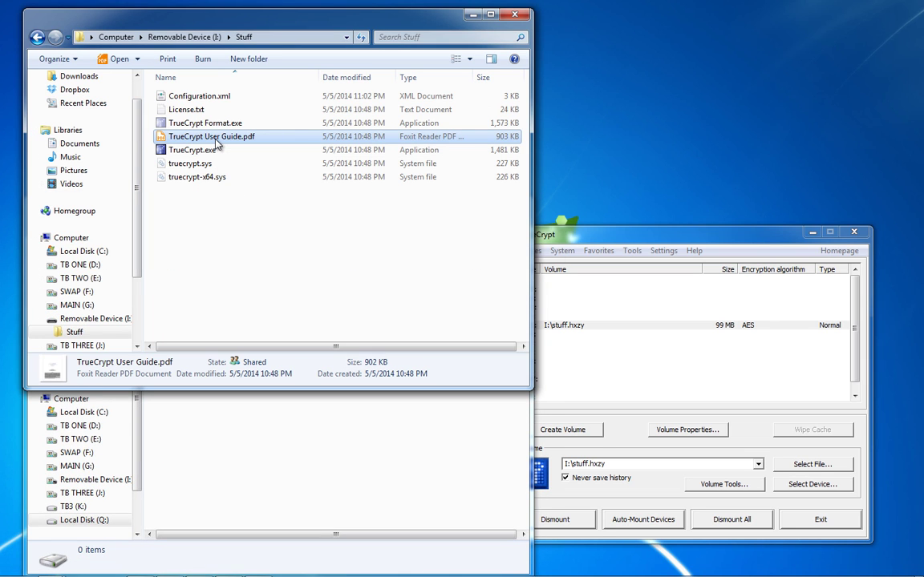
{"action": "left_click_drag", "start_coordinate": [217, 143], "coordinate": [278, 478]}
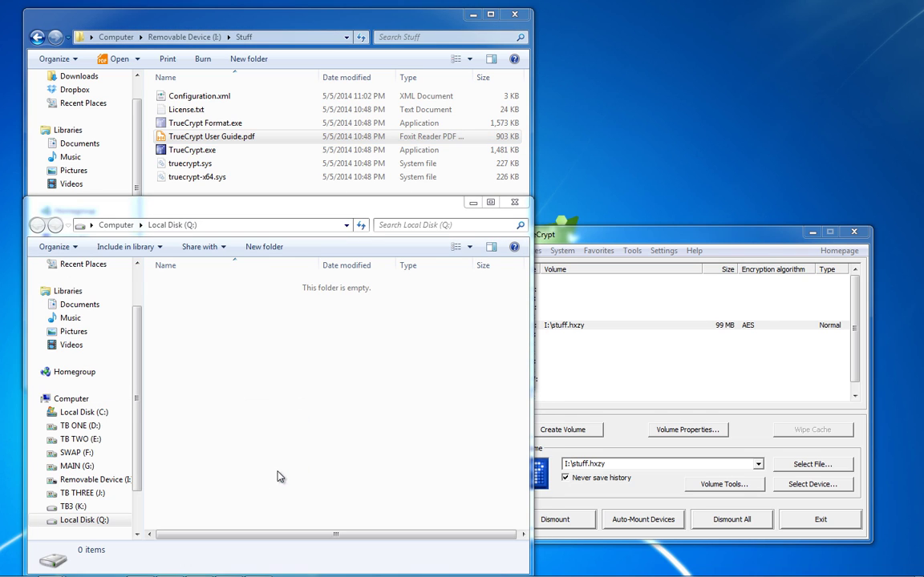
{"action": "left_click", "coordinate": [514, 203]}
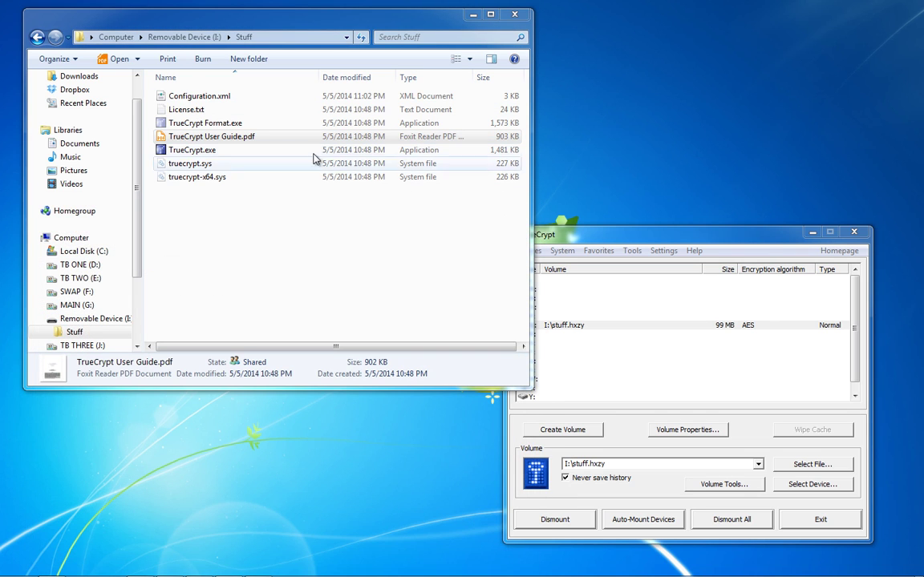
Permanently delete TrueCrypt User Guide.pdf from the Stuff folder
{"action": "right_click", "coordinate": [300, 142]}
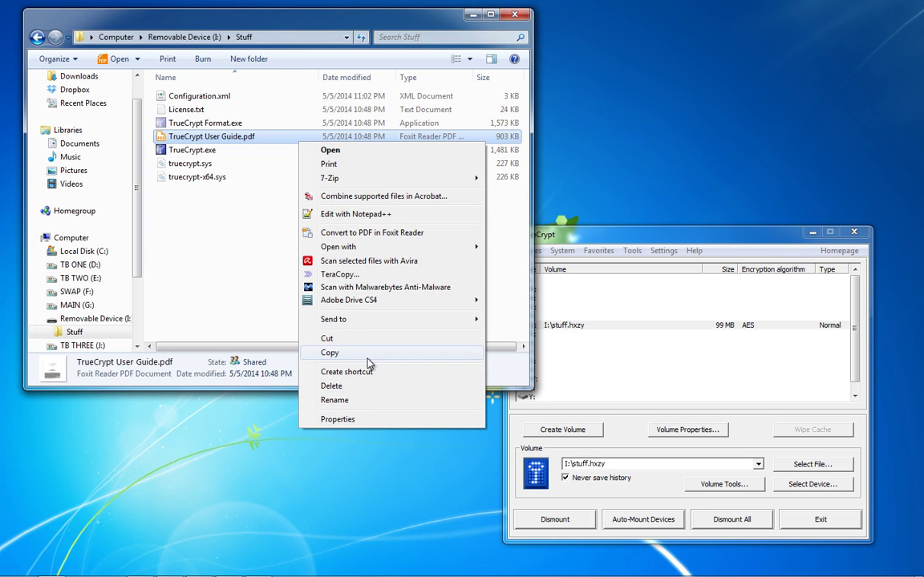
{"action": "left_click", "coordinate": [368, 386]}
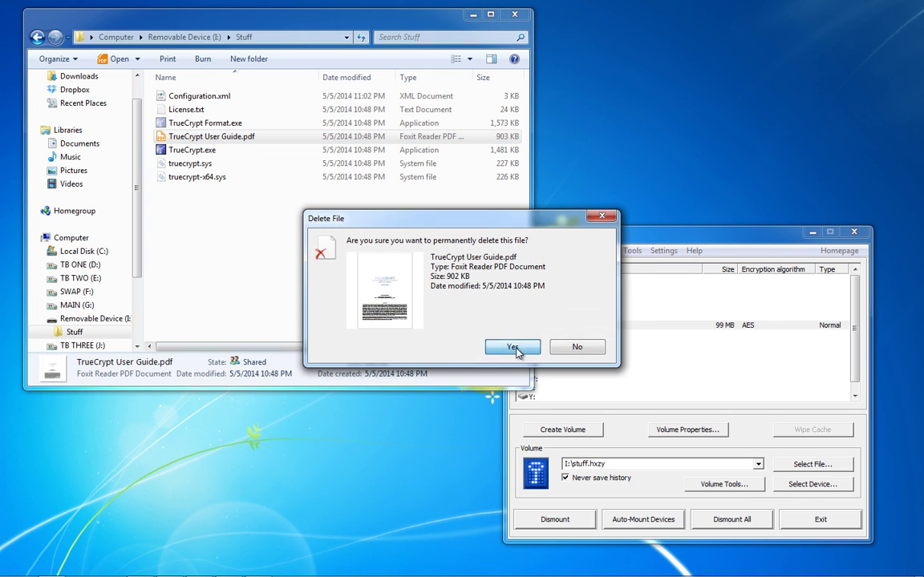
{"action": "left_click", "coordinate": [515, 349]}
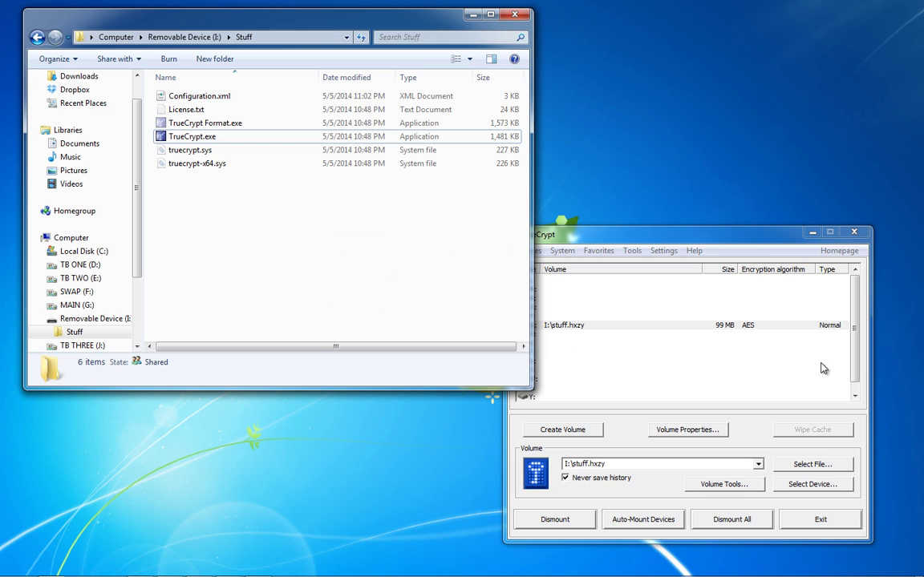
Dismount the stuff.hxzy volume from drive Q:
{"action": "left_click", "coordinate": [725, 245]}
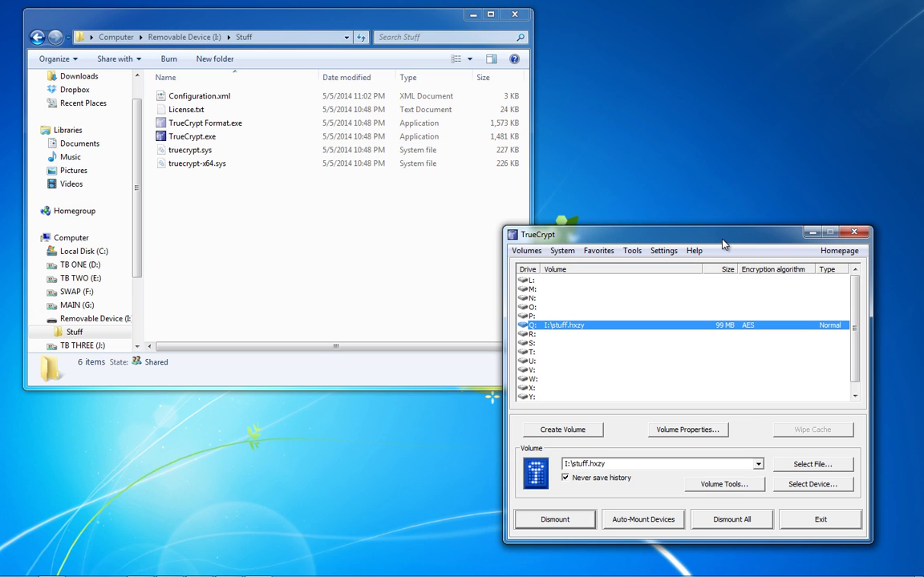
{"action": "right_click", "coordinate": [584, 330]}
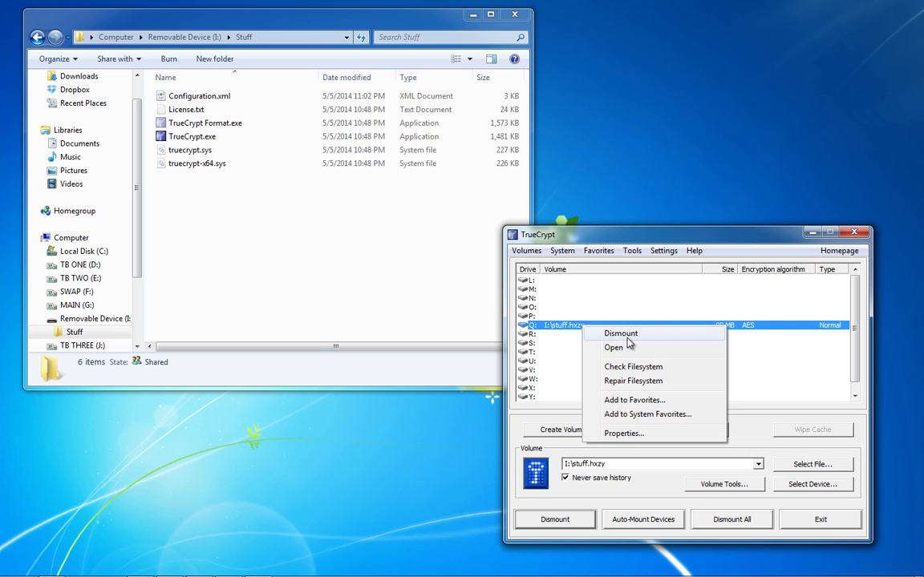
{"action": "left_click", "coordinate": [499, 295]}
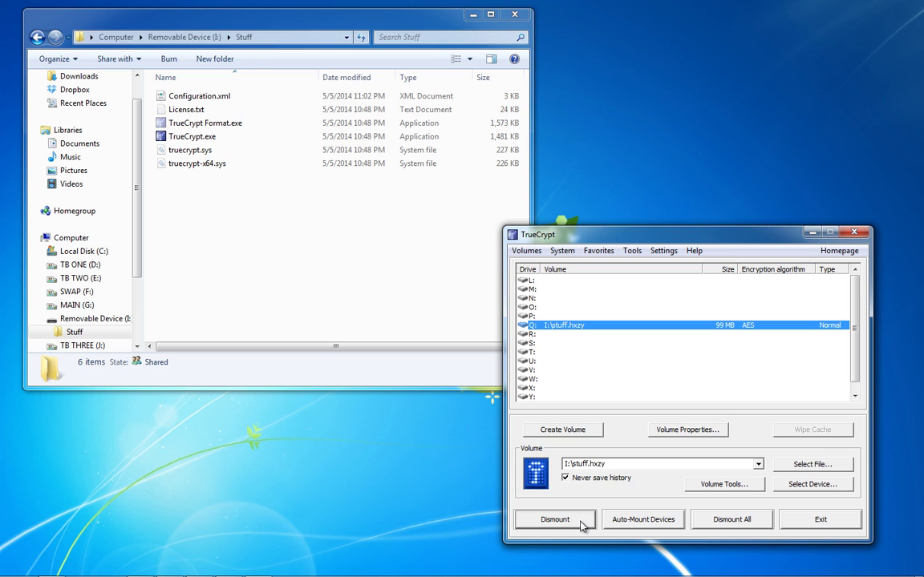
{"action": "left_click", "coordinate": [584, 520]}
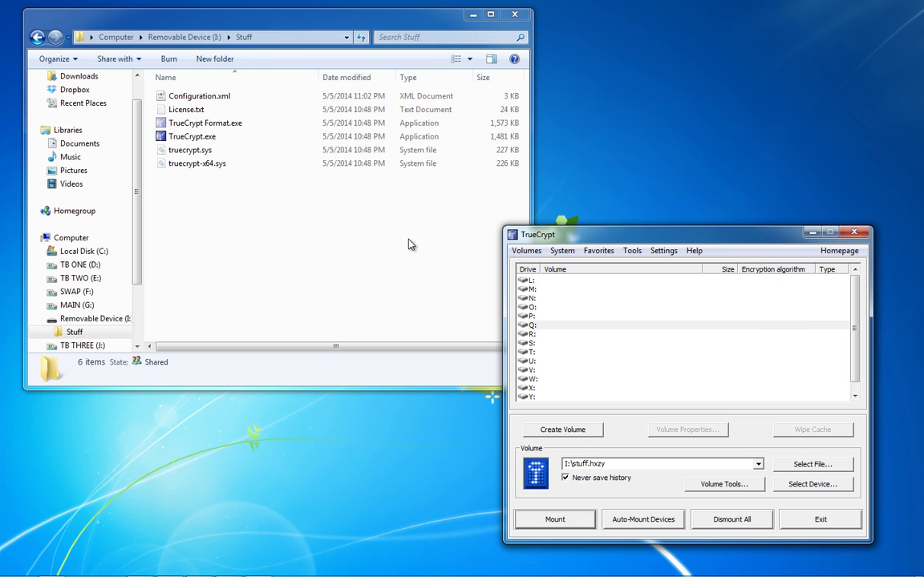
Browse drives I:, G: and K: in Explorer, ending on Removable Device (I:), and exit TrueCrypt
{"action": "left_click", "coordinate": [413, 243]}
{"action": "scroll", "coordinate": [137, 217], "scroll_direction": "down", "scroll_amount": 1}
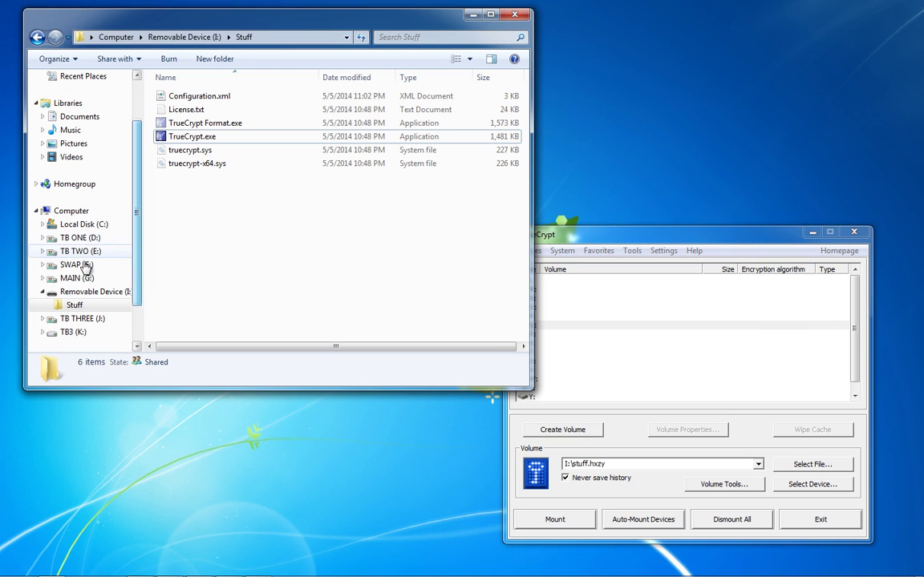
{"action": "left_click", "coordinate": [49, 293]}
{"action": "left_click", "coordinate": [42, 292]}
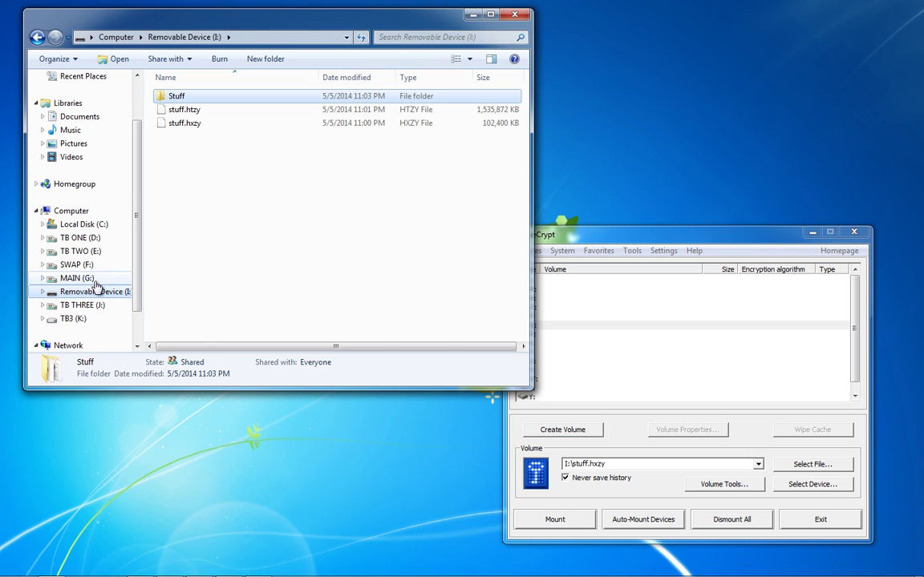
{"action": "left_click", "coordinate": [77, 278]}
{"action": "left_click", "coordinate": [73, 319]}
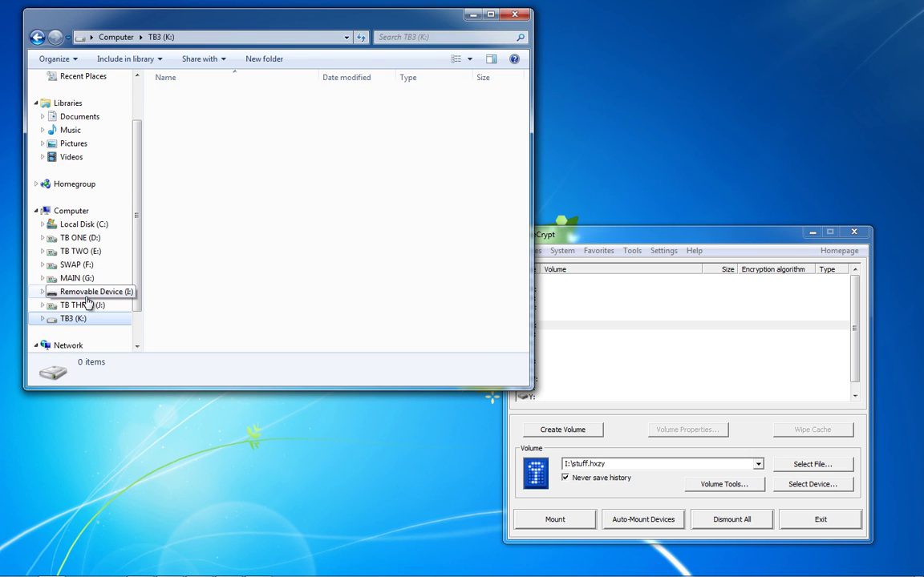
{"action": "left_click", "coordinate": [80, 292]}
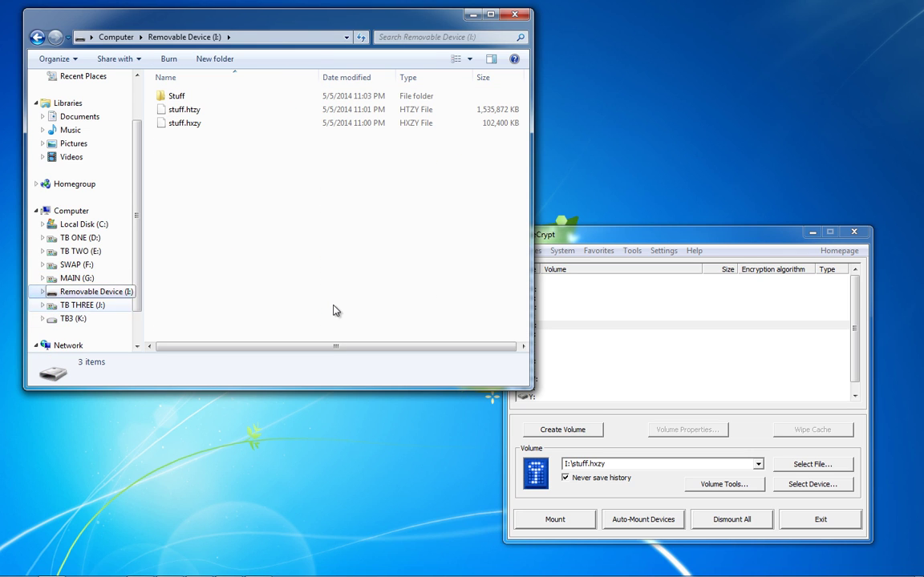
{"action": "left_click", "coordinate": [854, 232]}
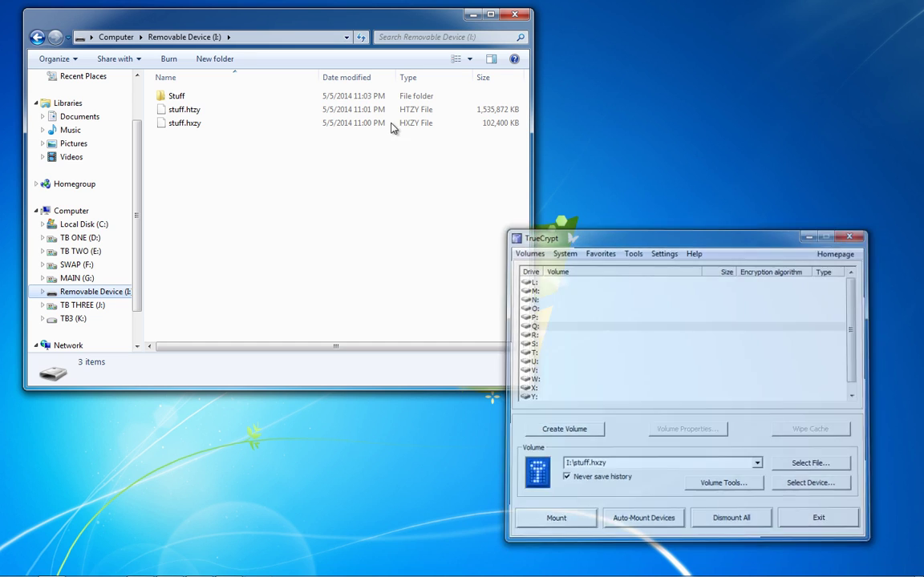
Relaunch TrueCrypt.exe and mount I:\stuff.hxzy on drive Q: with its password
{"action": "double_click", "coordinate": [247, 97]}
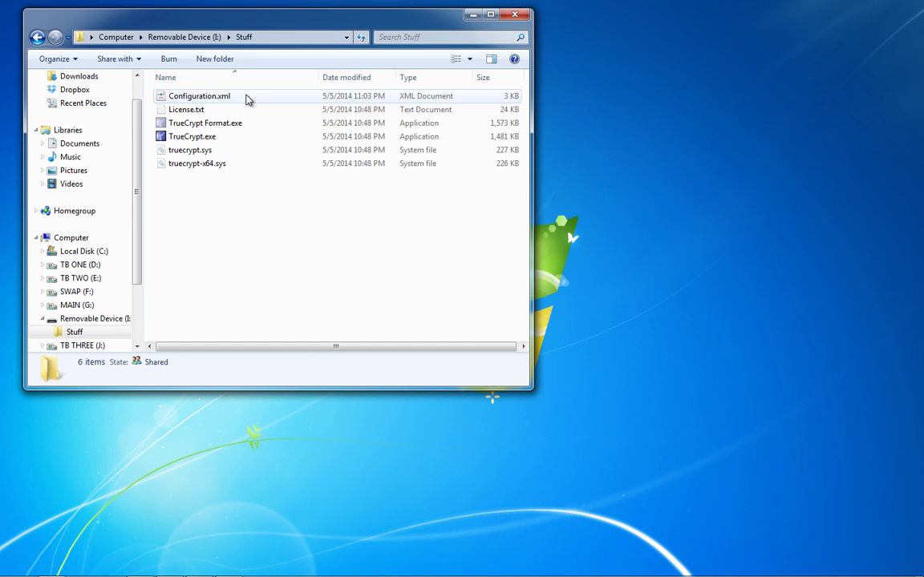
{"action": "double_click", "coordinate": [238, 138]}
{"action": "left_click", "coordinate": [528, 314]}
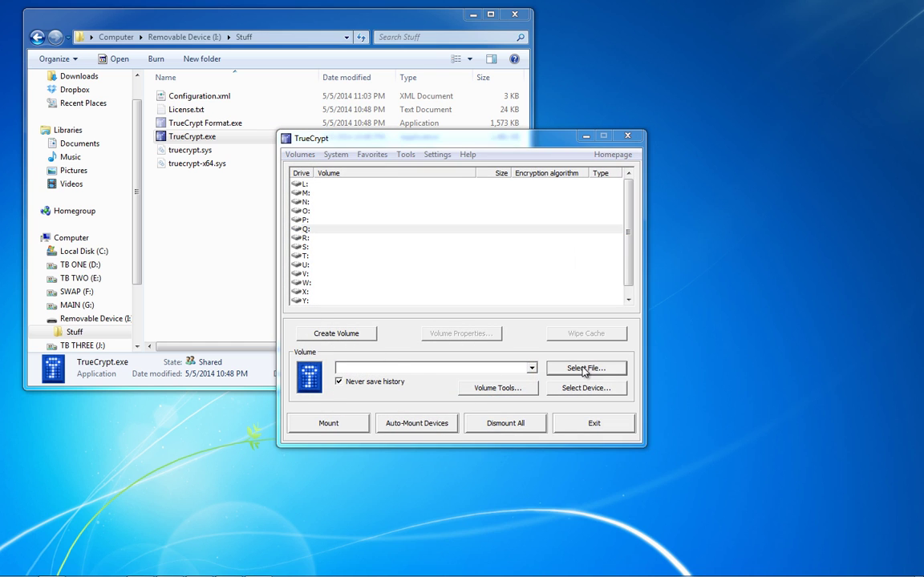
{"action": "left_click", "coordinate": [555, 368]}
{"action": "left_click", "coordinate": [424, 192]}
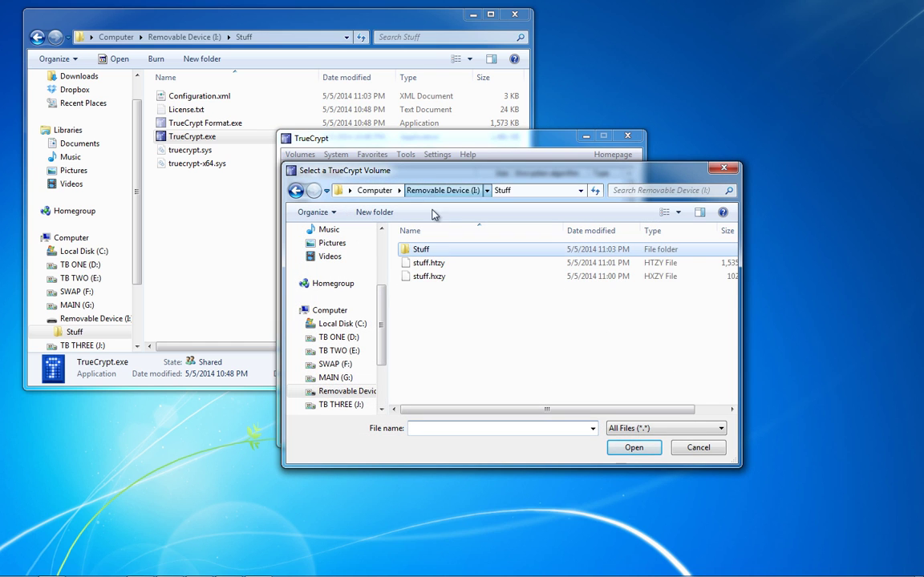
{"action": "left_click", "coordinate": [449, 277]}
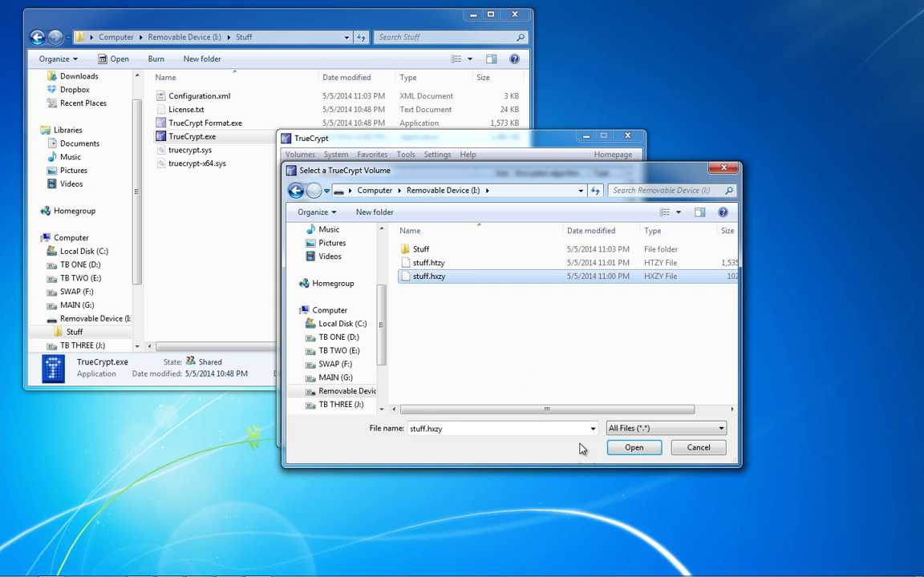
{"action": "left_click", "coordinate": [629, 449]}
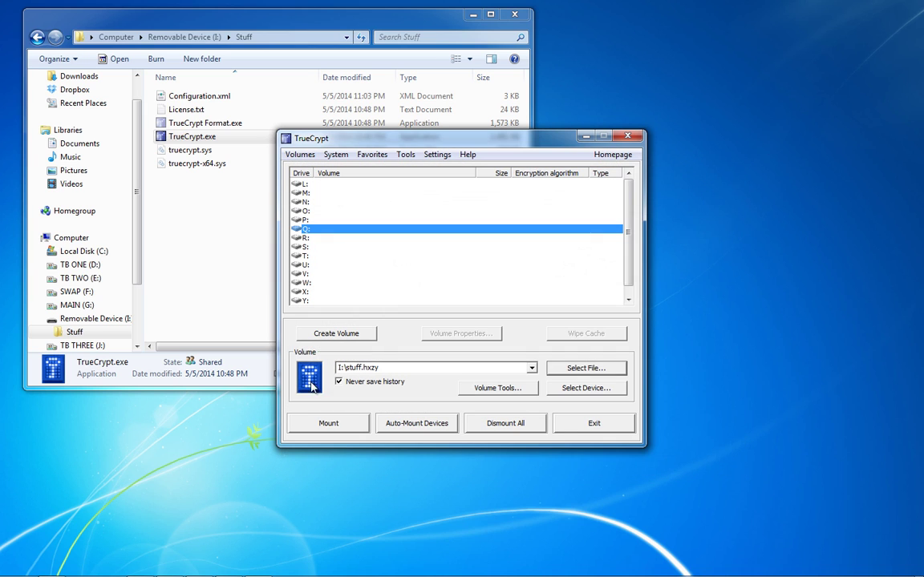
{"action": "left_click", "coordinate": [332, 424]}
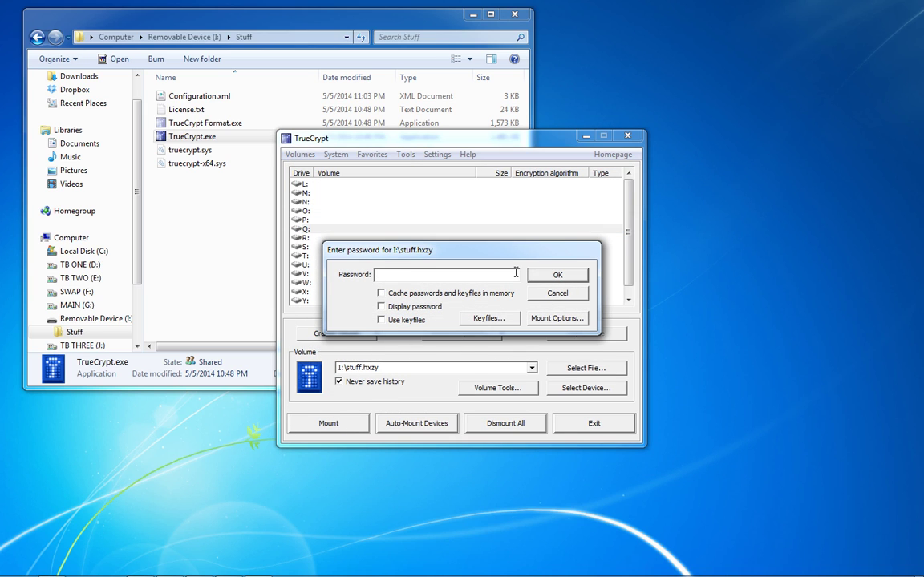
{"action": "key", "text": "Return"}
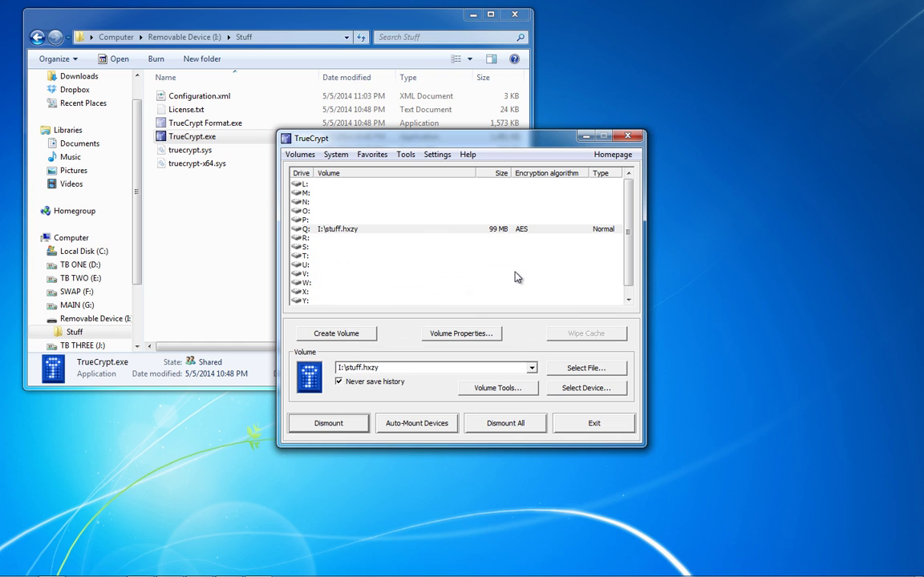
Open drive Q: to confirm TrueCrypt User Guide.pdf is still inside, then close it
{"action": "right_click", "coordinate": [454, 231]}
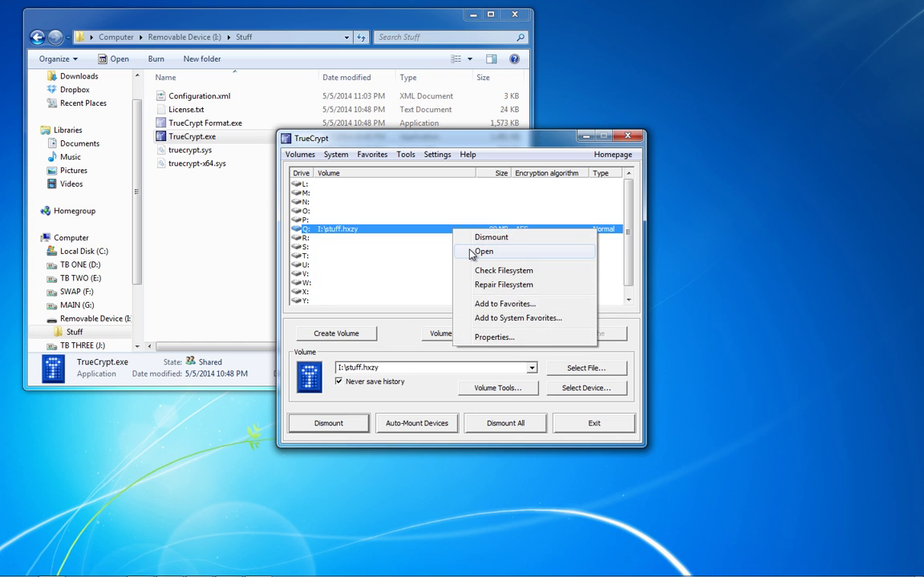
{"action": "left_click", "coordinate": [471, 255]}
{"action": "left_click", "coordinate": [279, 284]}
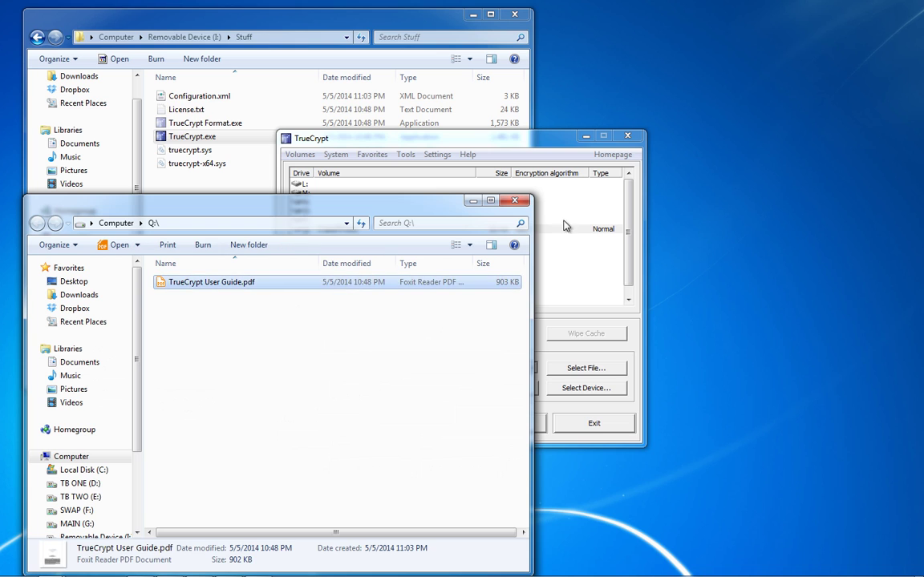
{"action": "left_click", "coordinate": [515, 201]}
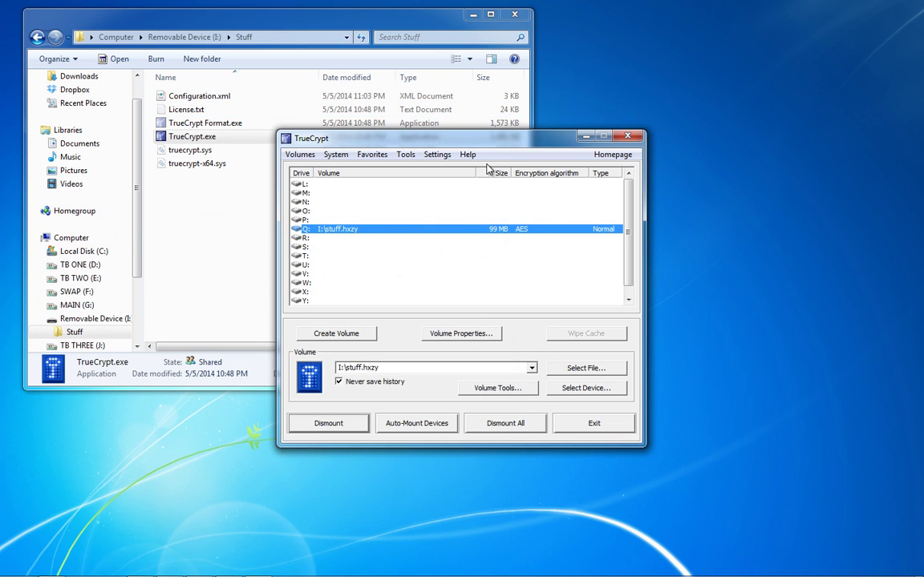
{"action": "left_click_drag", "start_coordinate": [437, 139], "coordinate": [508, 188]}
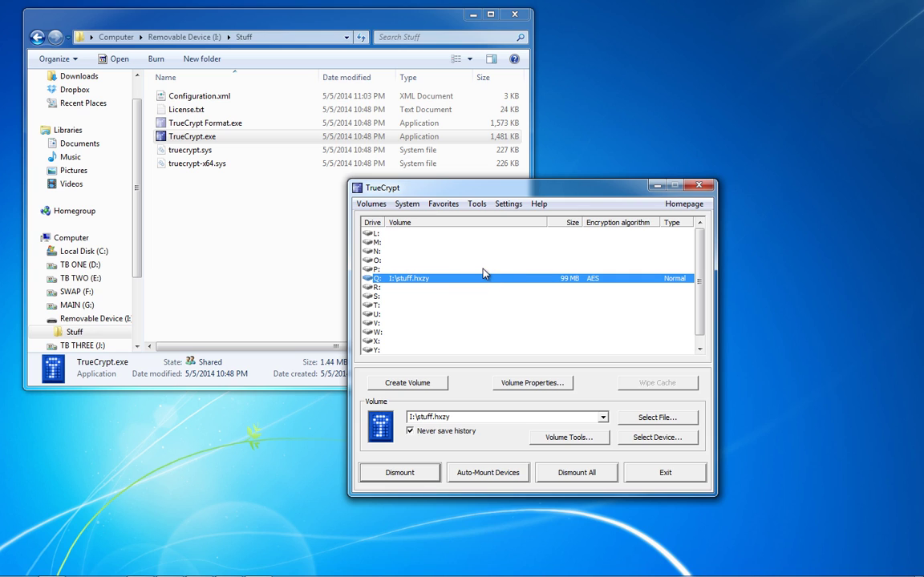
Dismount Q: and bring up the password prompt to mount stuff.hxzy again
{"action": "right_click", "coordinate": [431, 282]}
{"action": "left_click", "coordinate": [440, 287]}
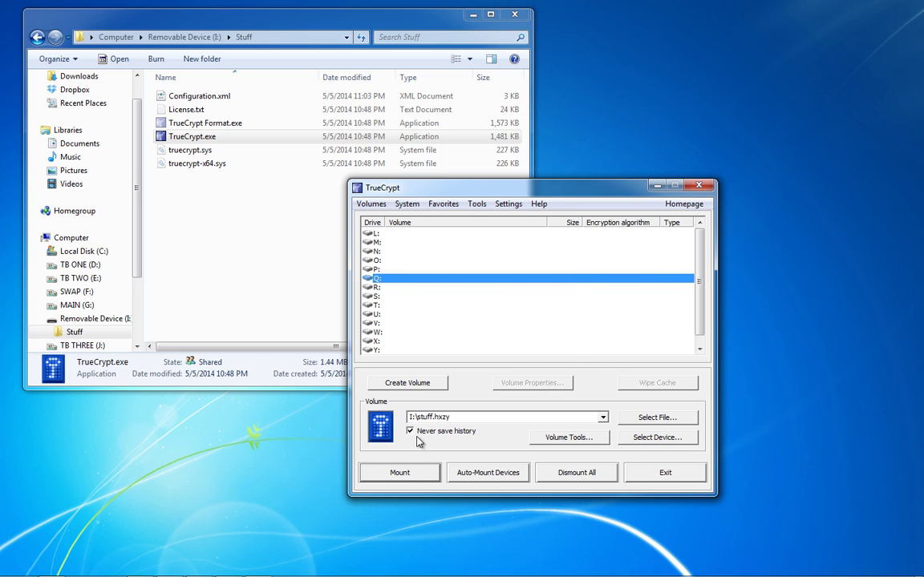
{"action": "left_click", "coordinate": [413, 476]}
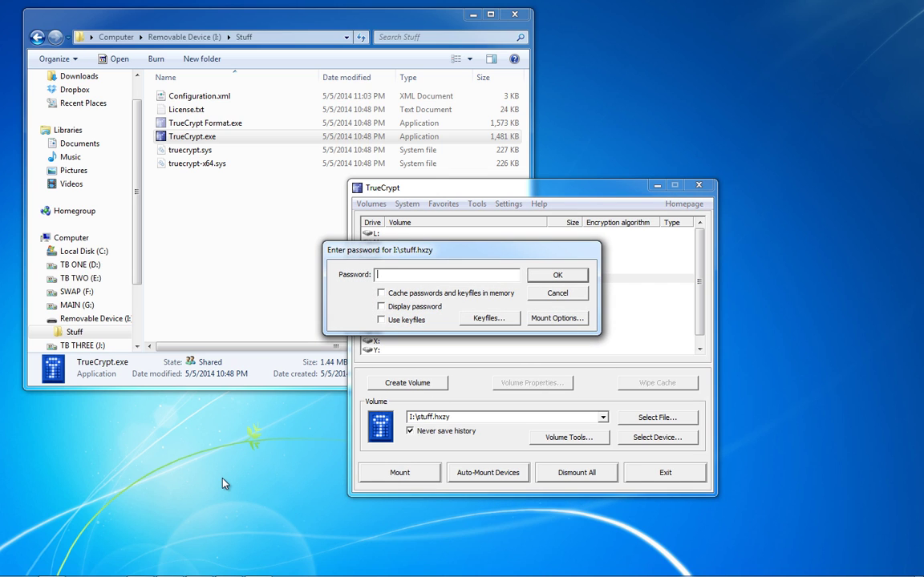